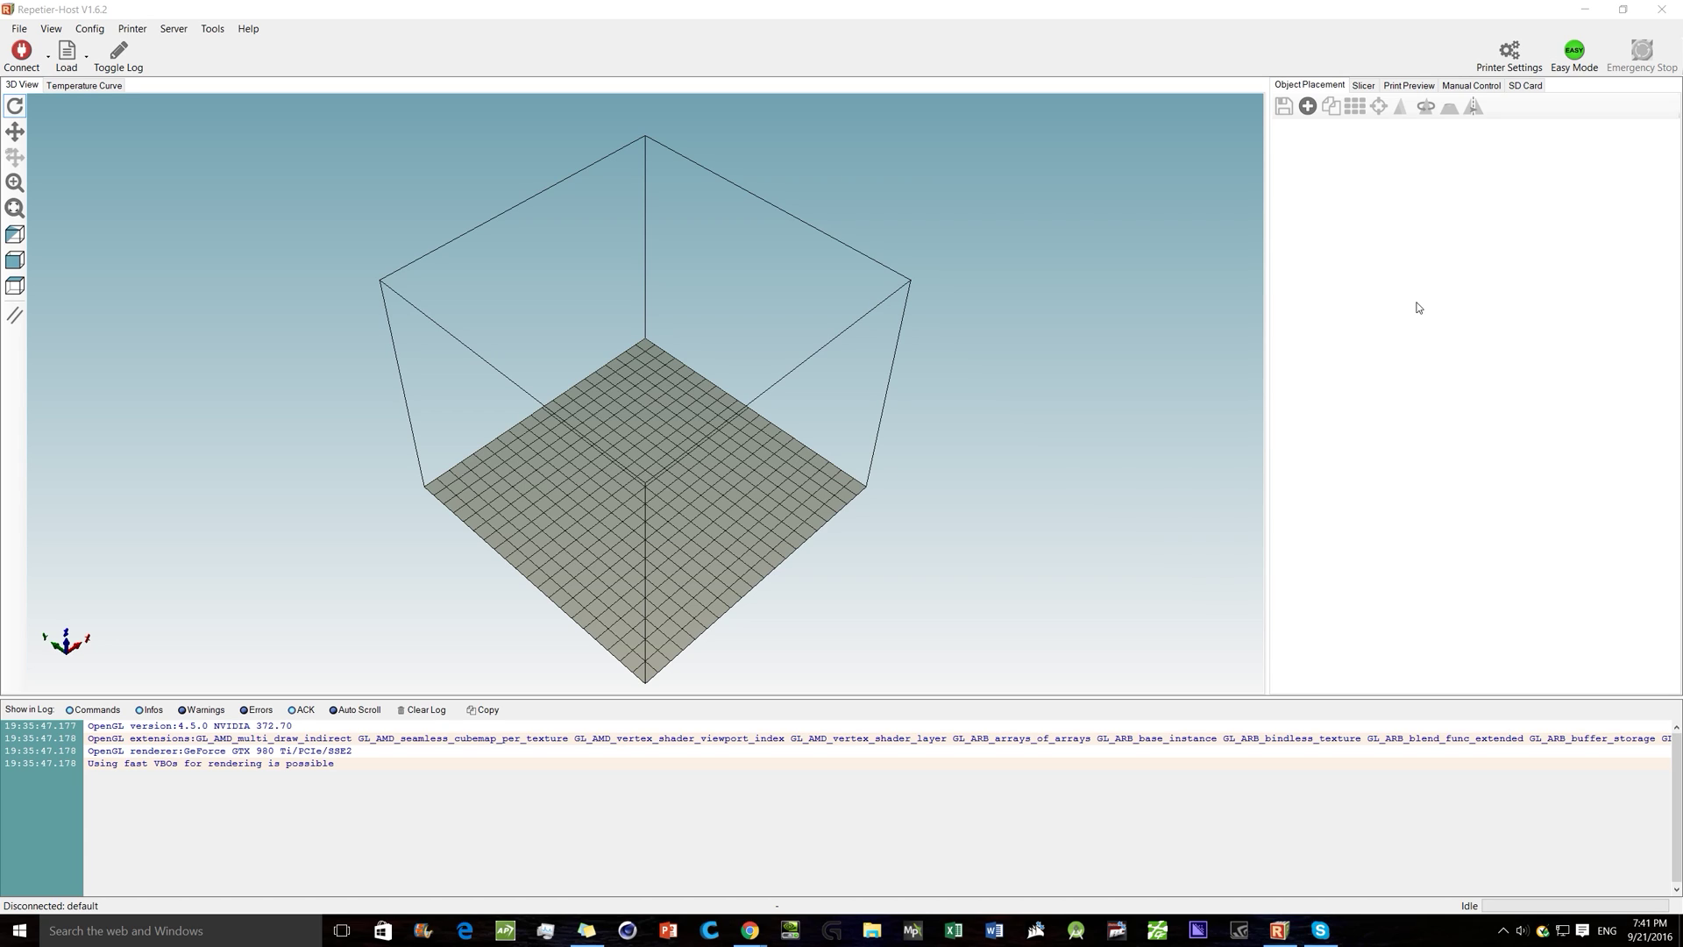
# Open the printer settings and review the connection port choices, the printer's feed rates and temperatures, and the extruder options
pyautogui.press('alt')
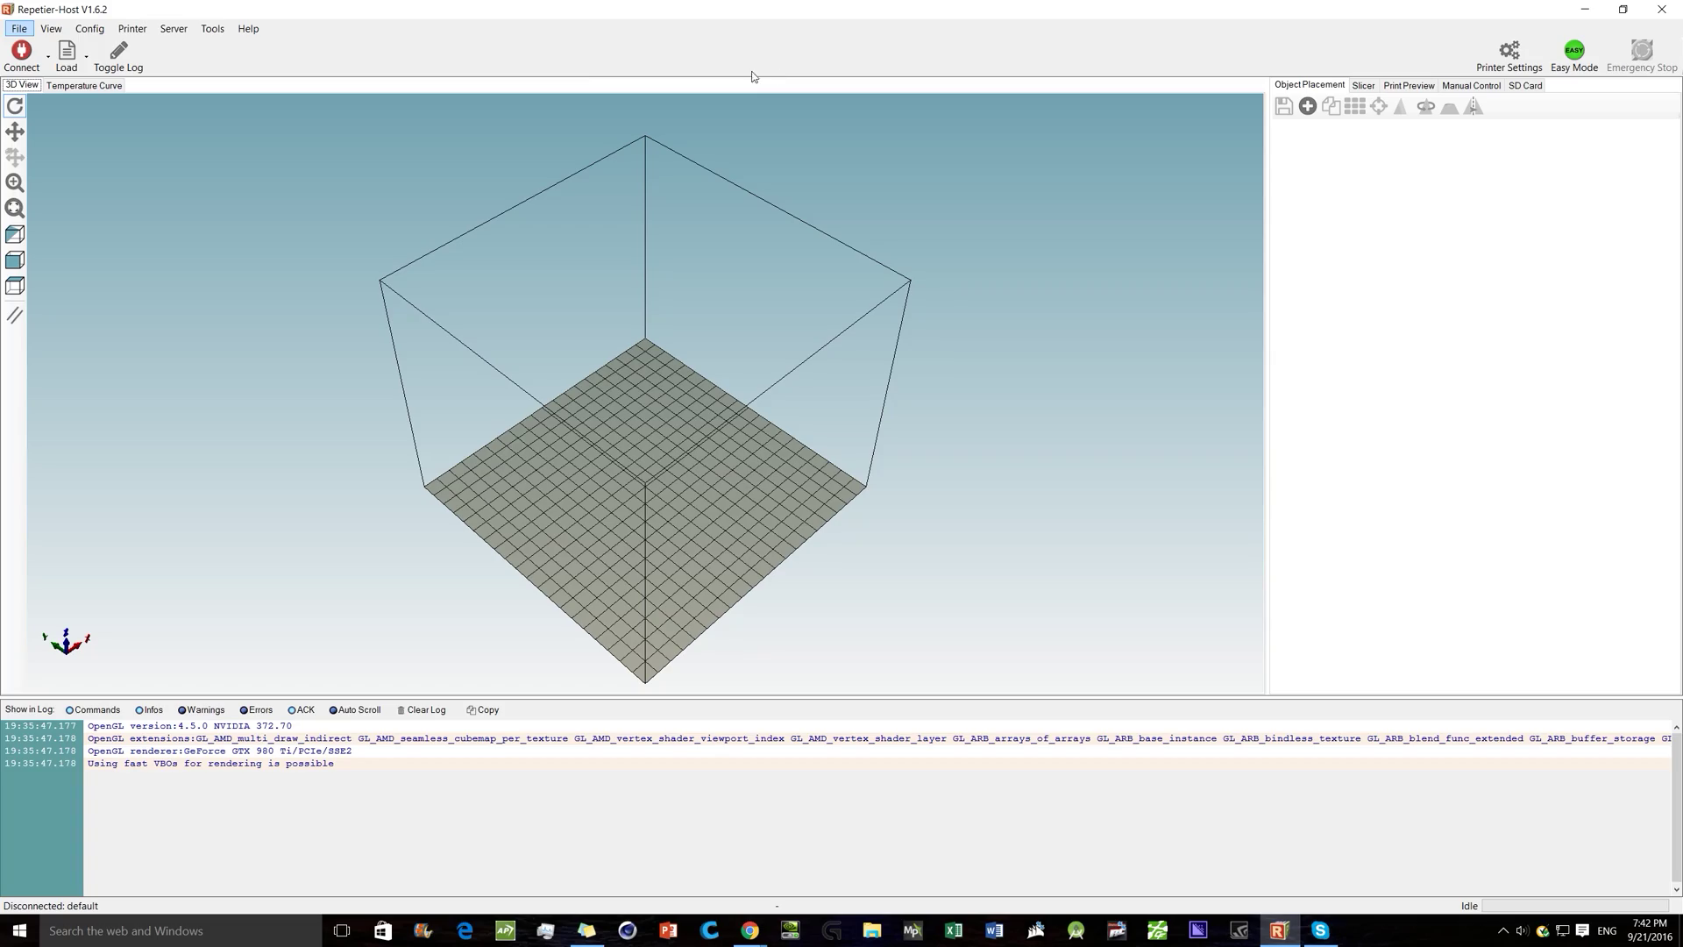
pyautogui.click(1512, 58)
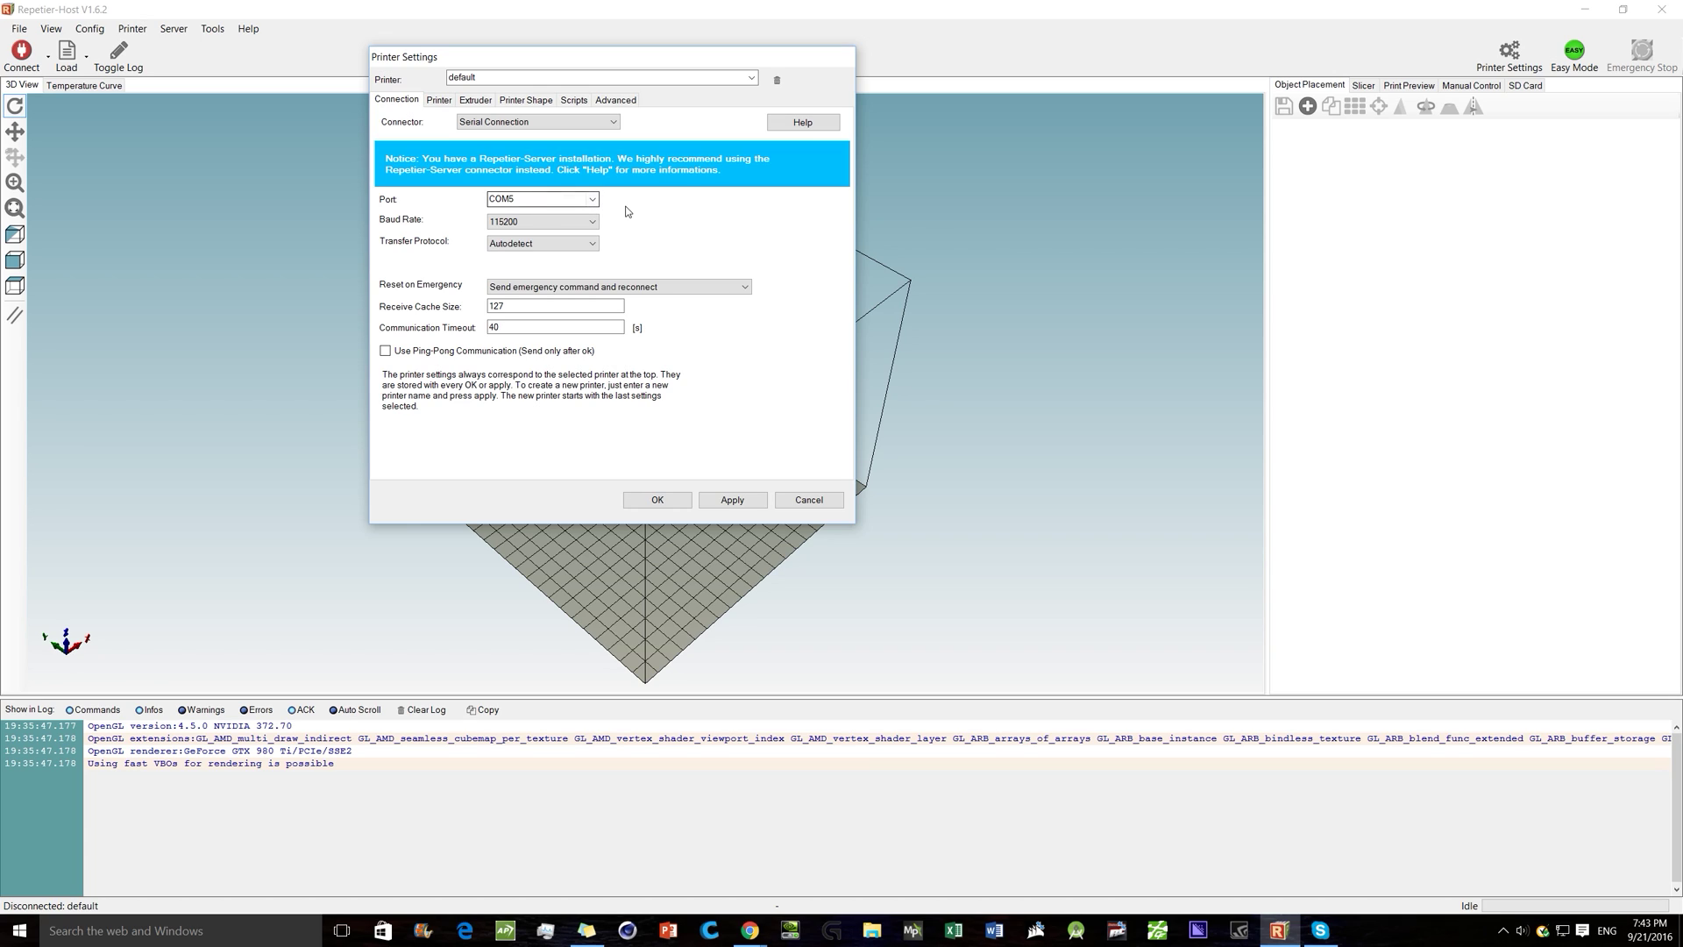
pyautogui.click(592, 199)
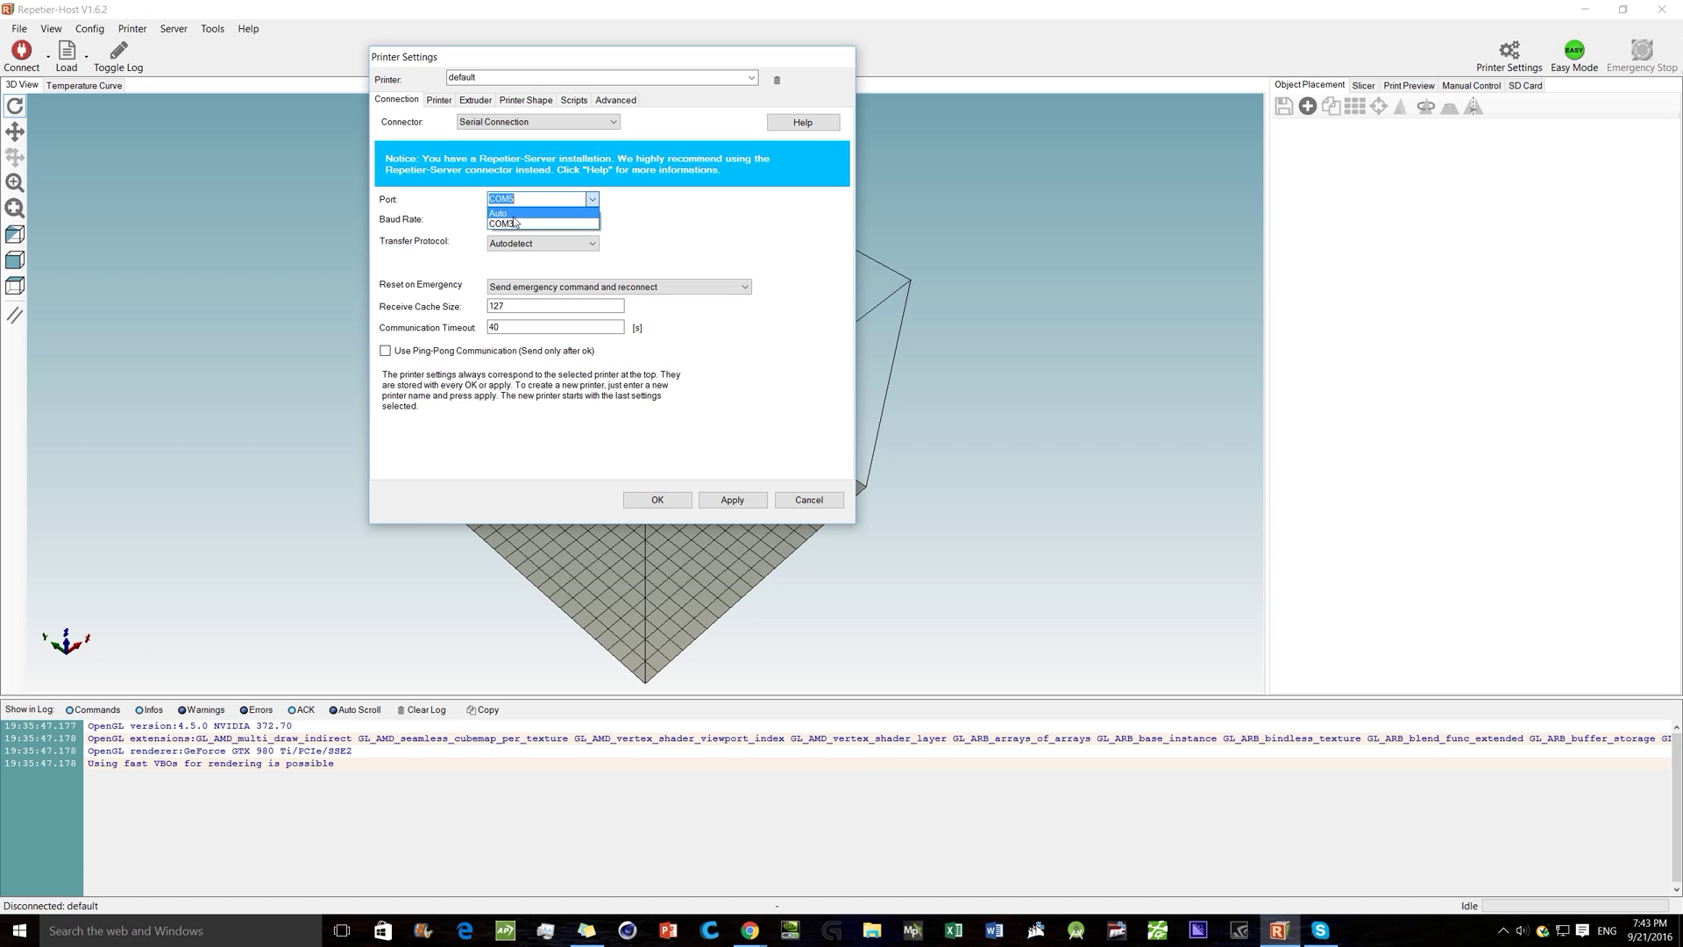
pyautogui.click(659, 237)
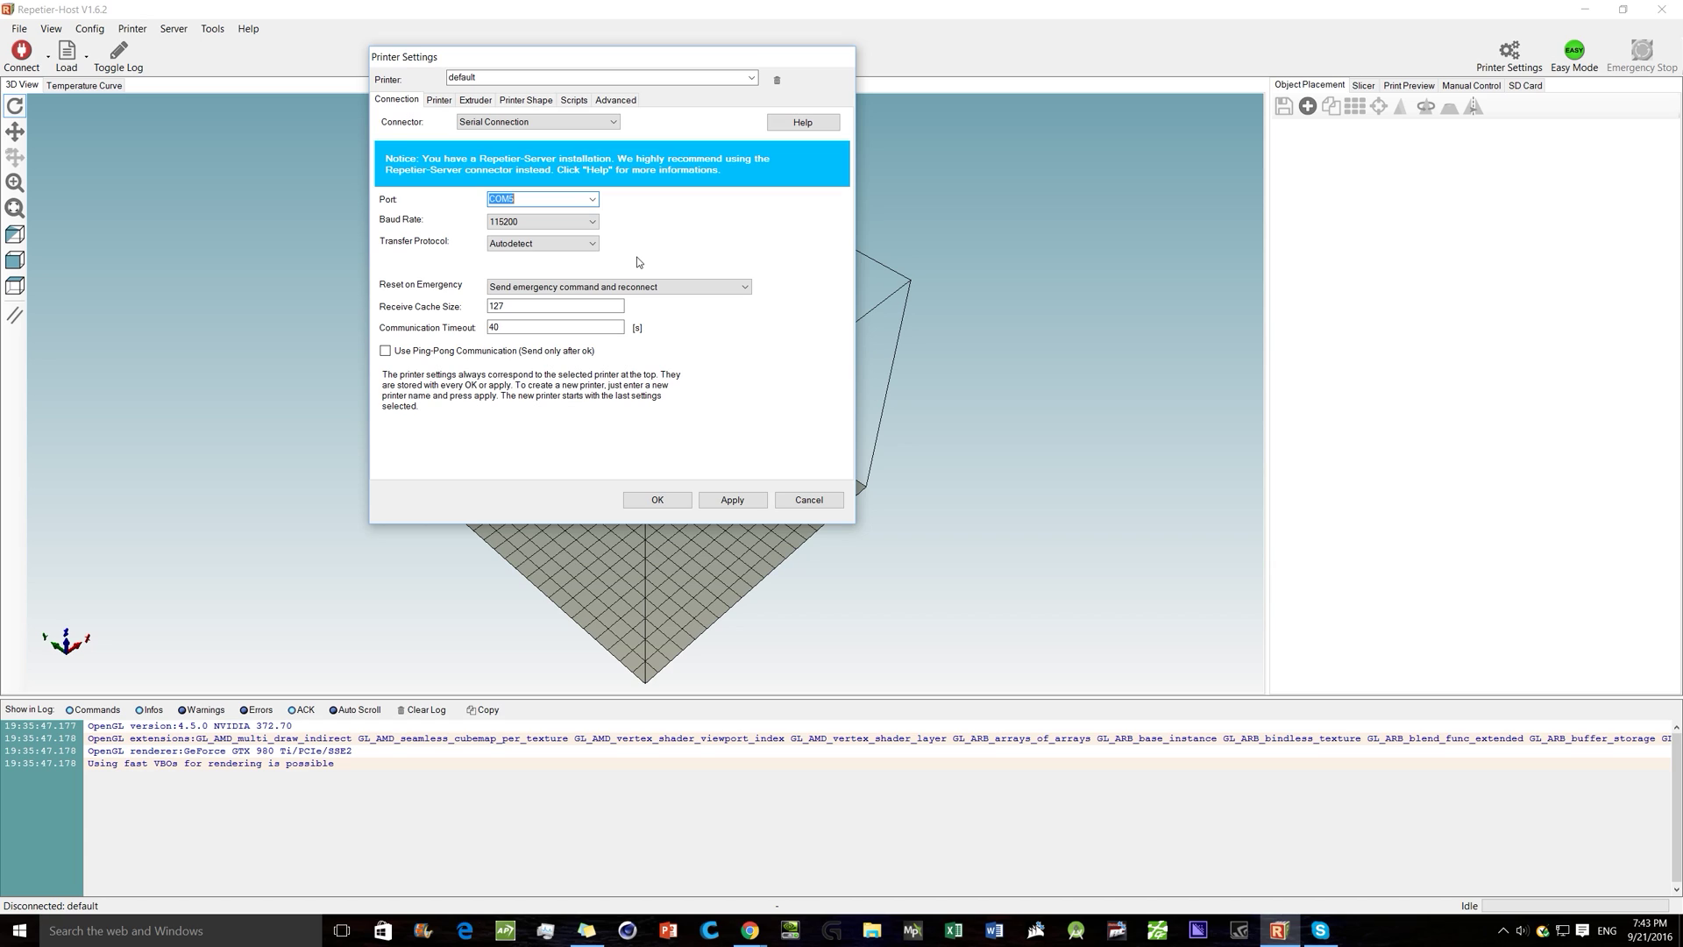
pyautogui.click(439, 100)
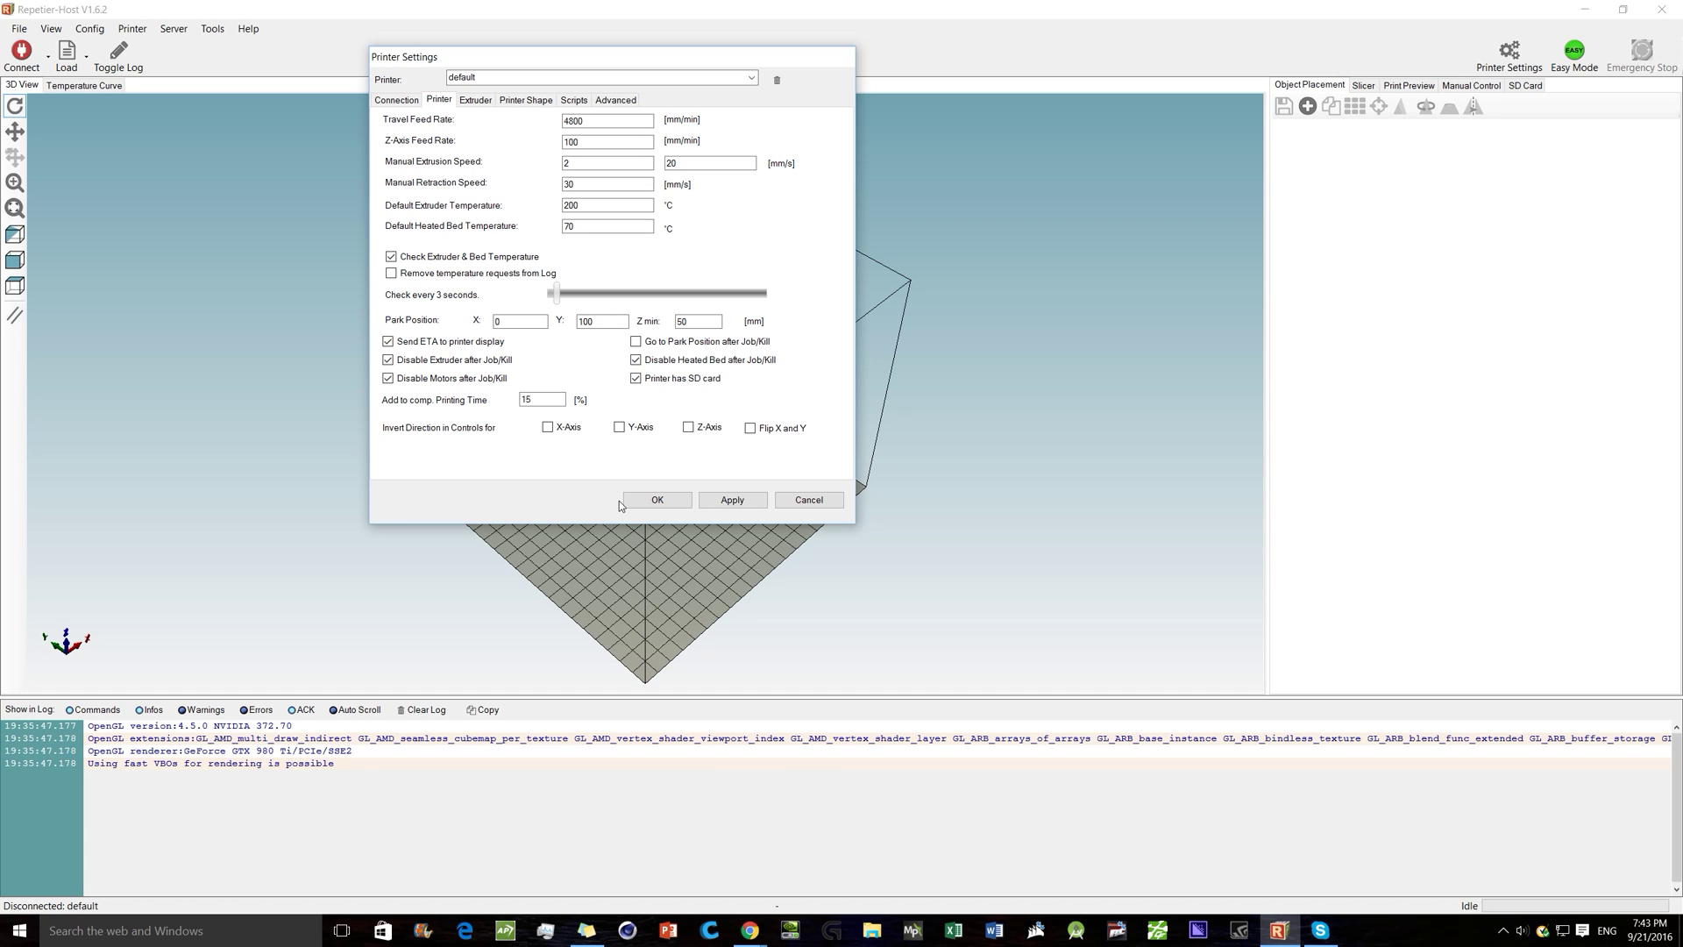
pyautogui.click(487, 100)
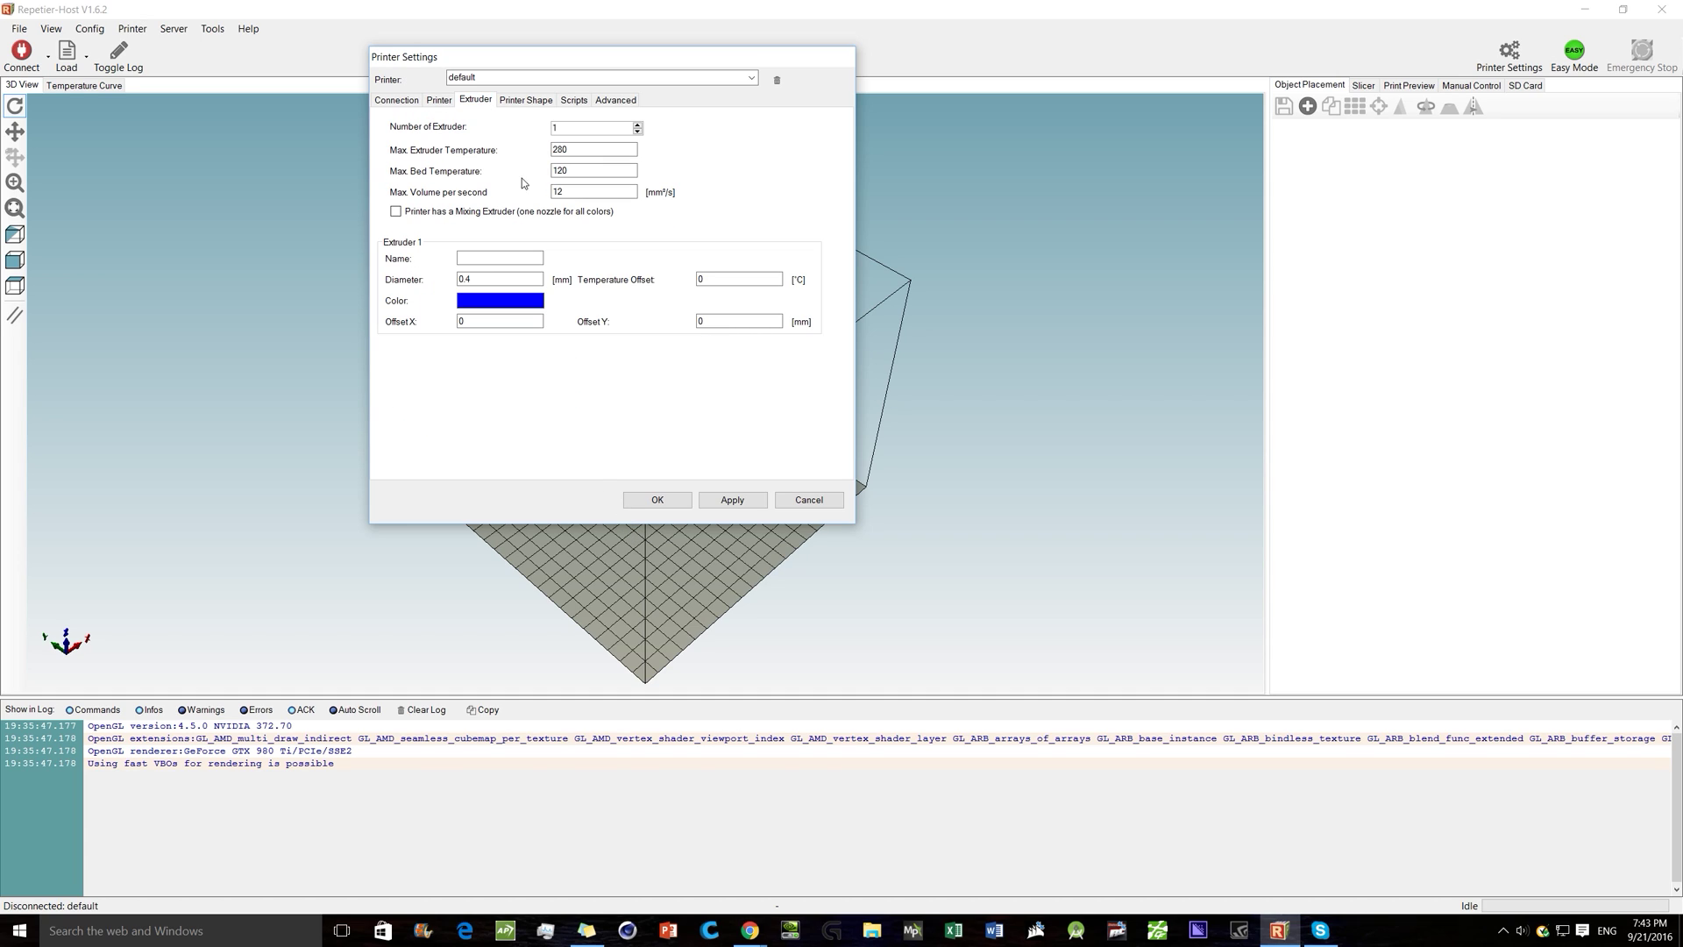
# Review the default printer's shape dimensions, scripts and advanced options, and accept the printer settings
pyautogui.click(526, 100)
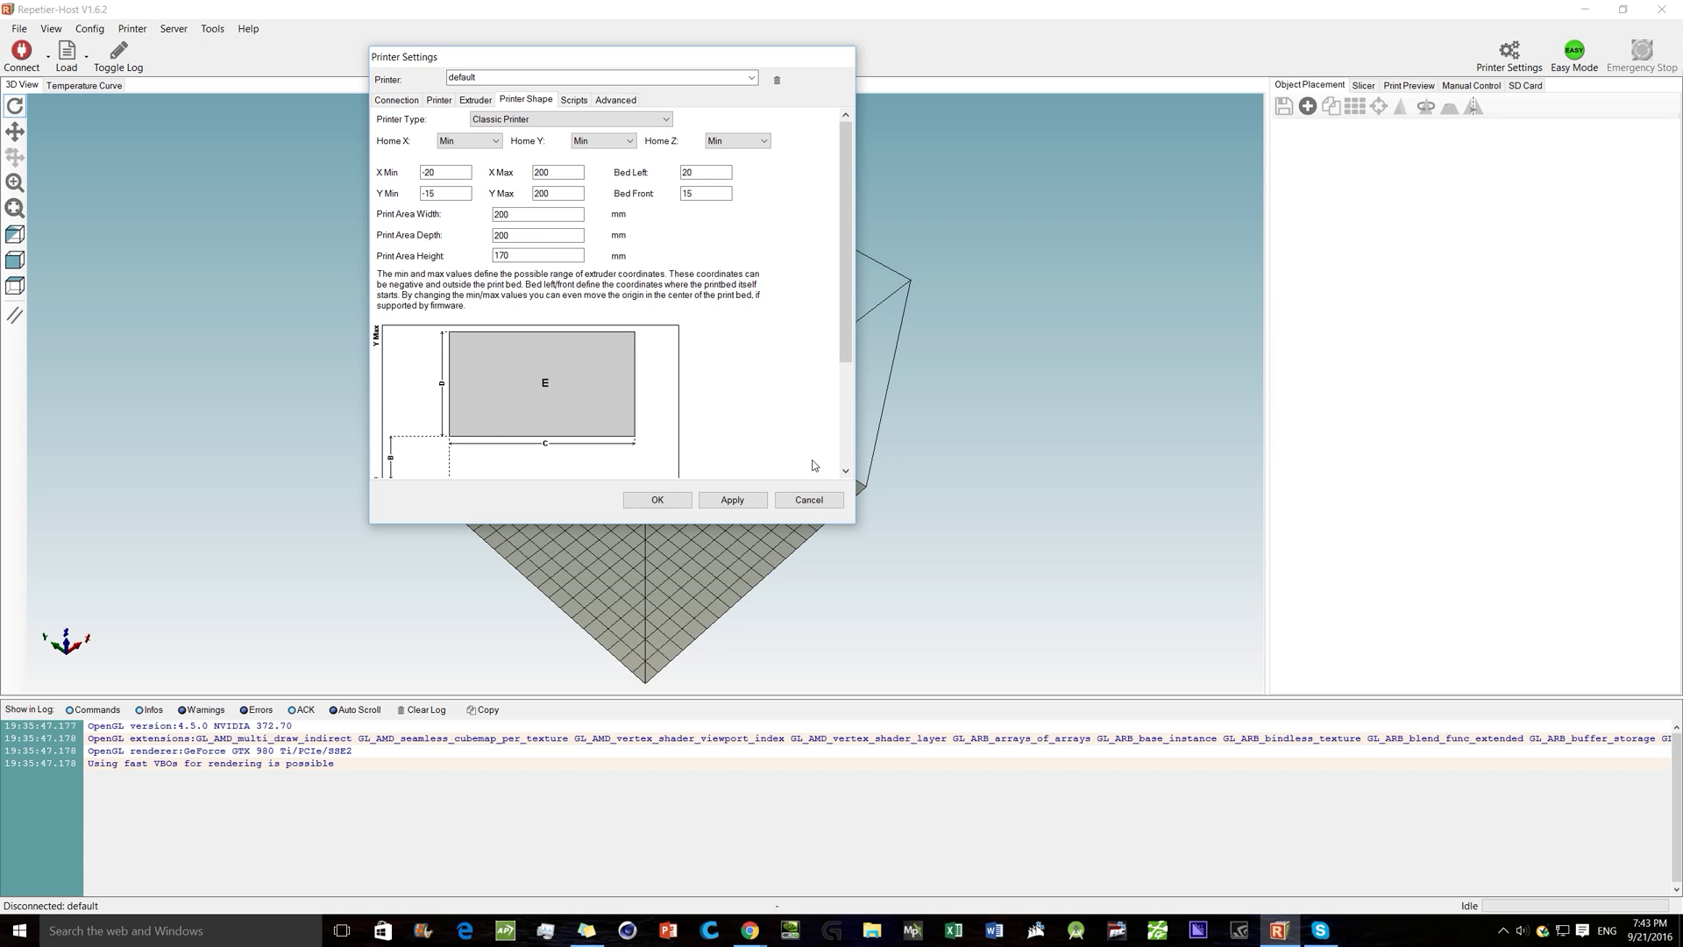
pyautogui.click(542, 173)
pyautogui.click(539, 191)
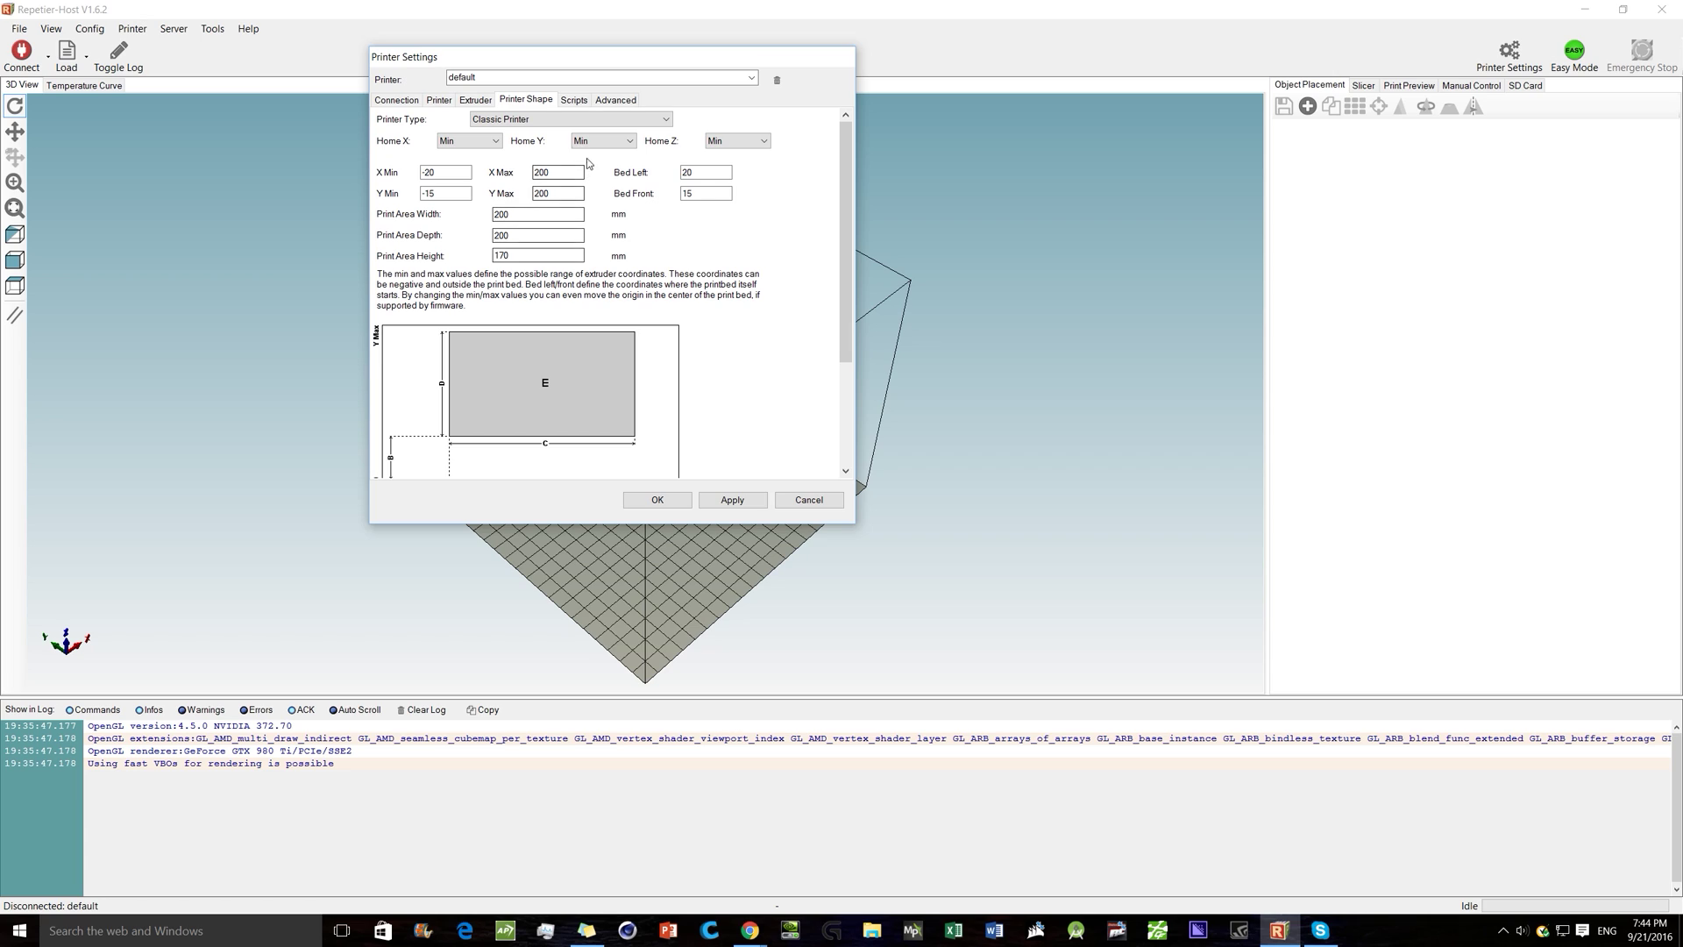
pyautogui.click(576, 101)
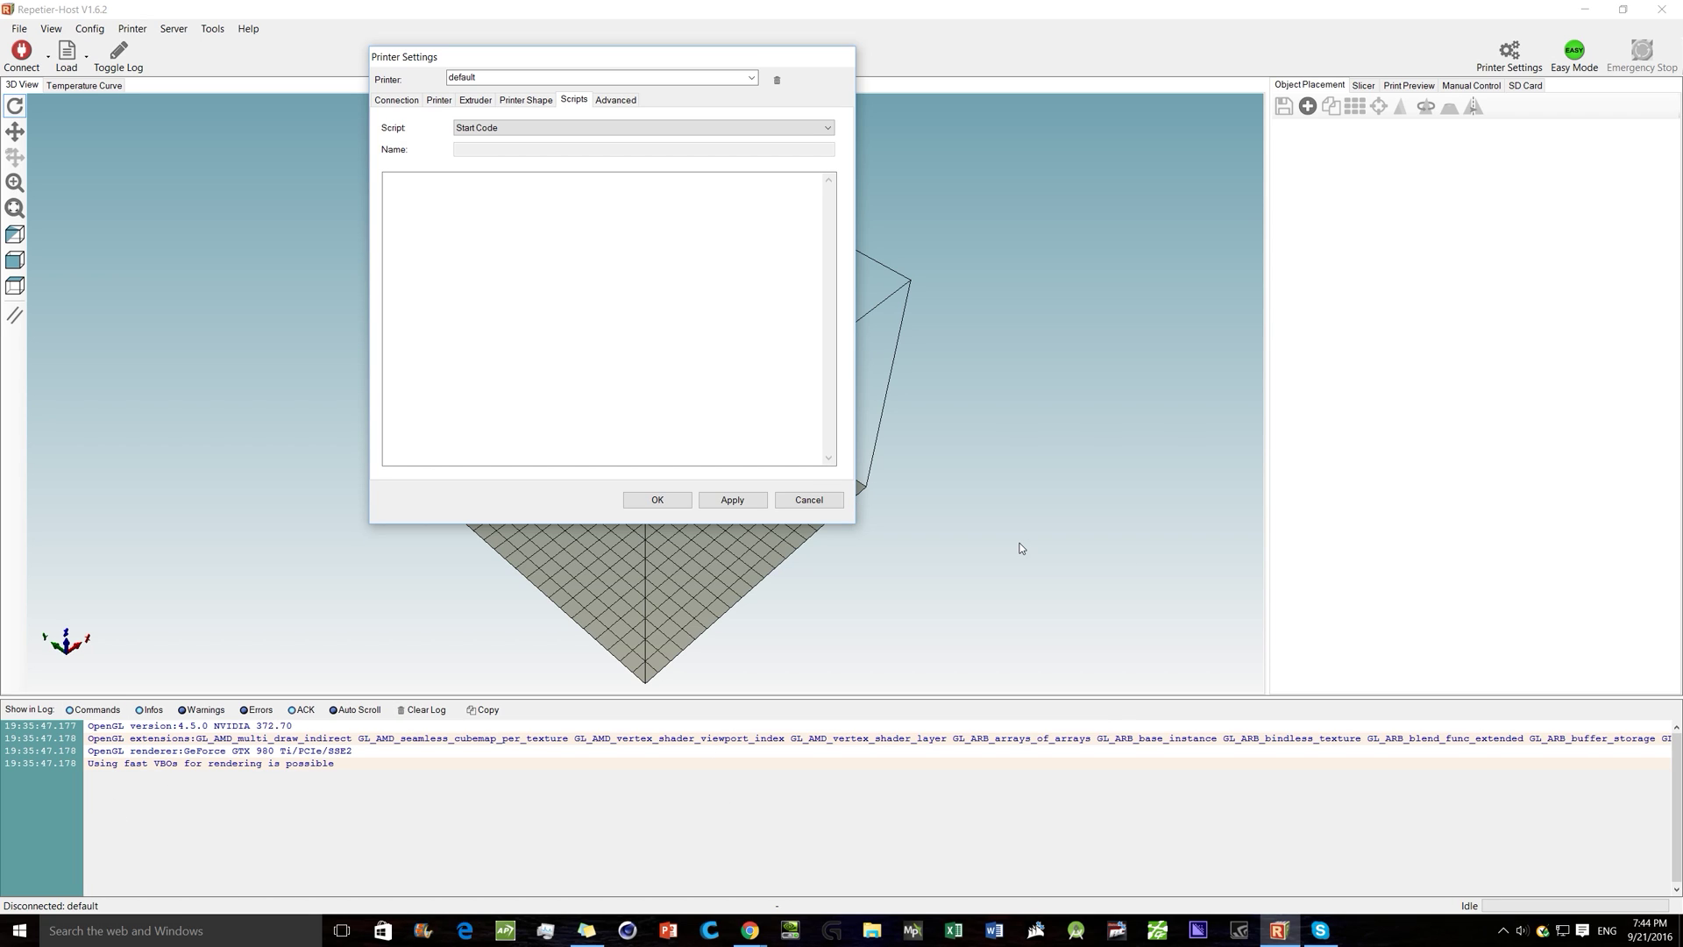
pyautogui.click(622, 102)
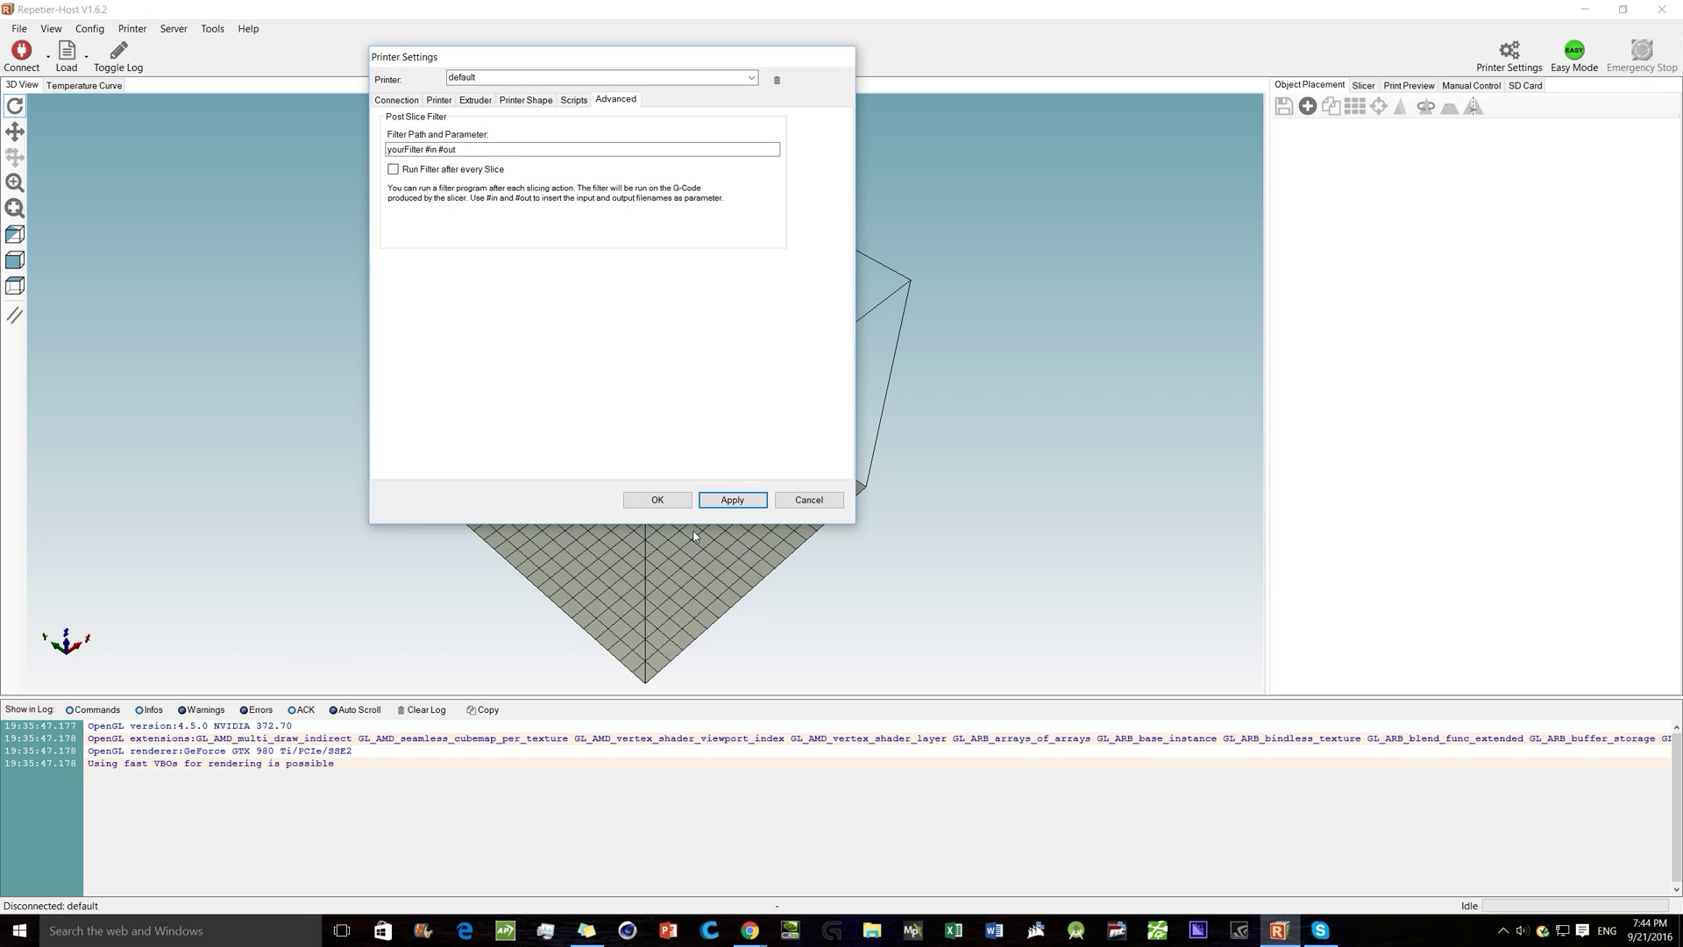
pyautogui.click(661, 502)
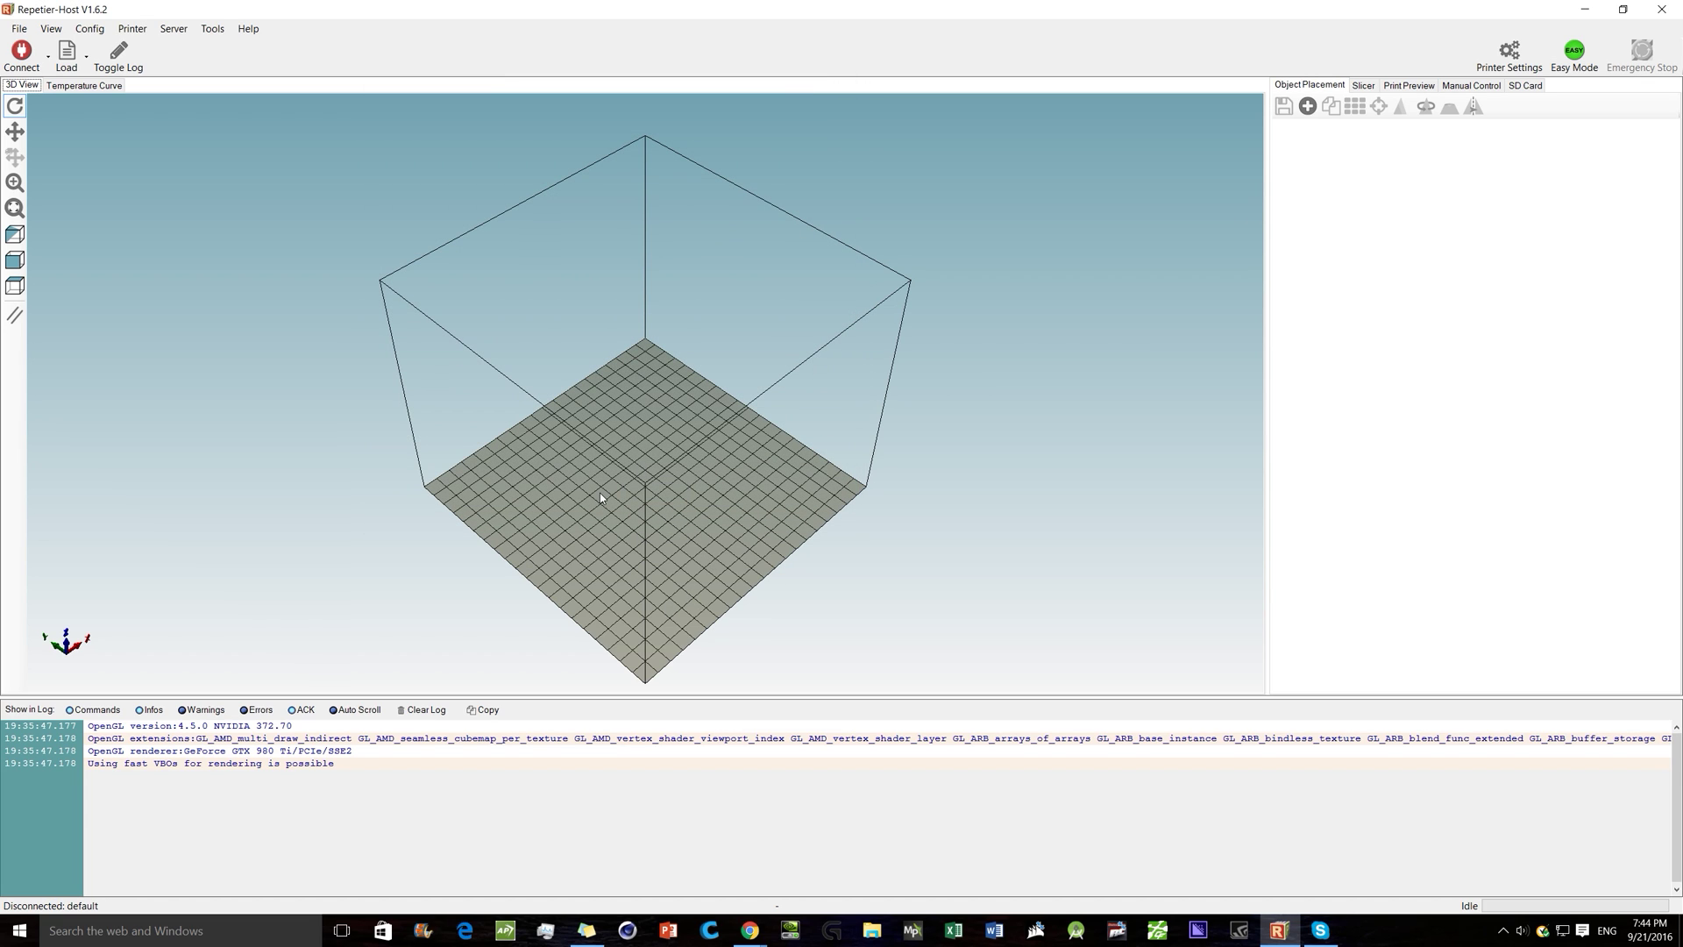
# Connect to the default printer, disconnect and reconnect it once, and bring up its manual controls
pyautogui.scroll(-2, 600, 493)
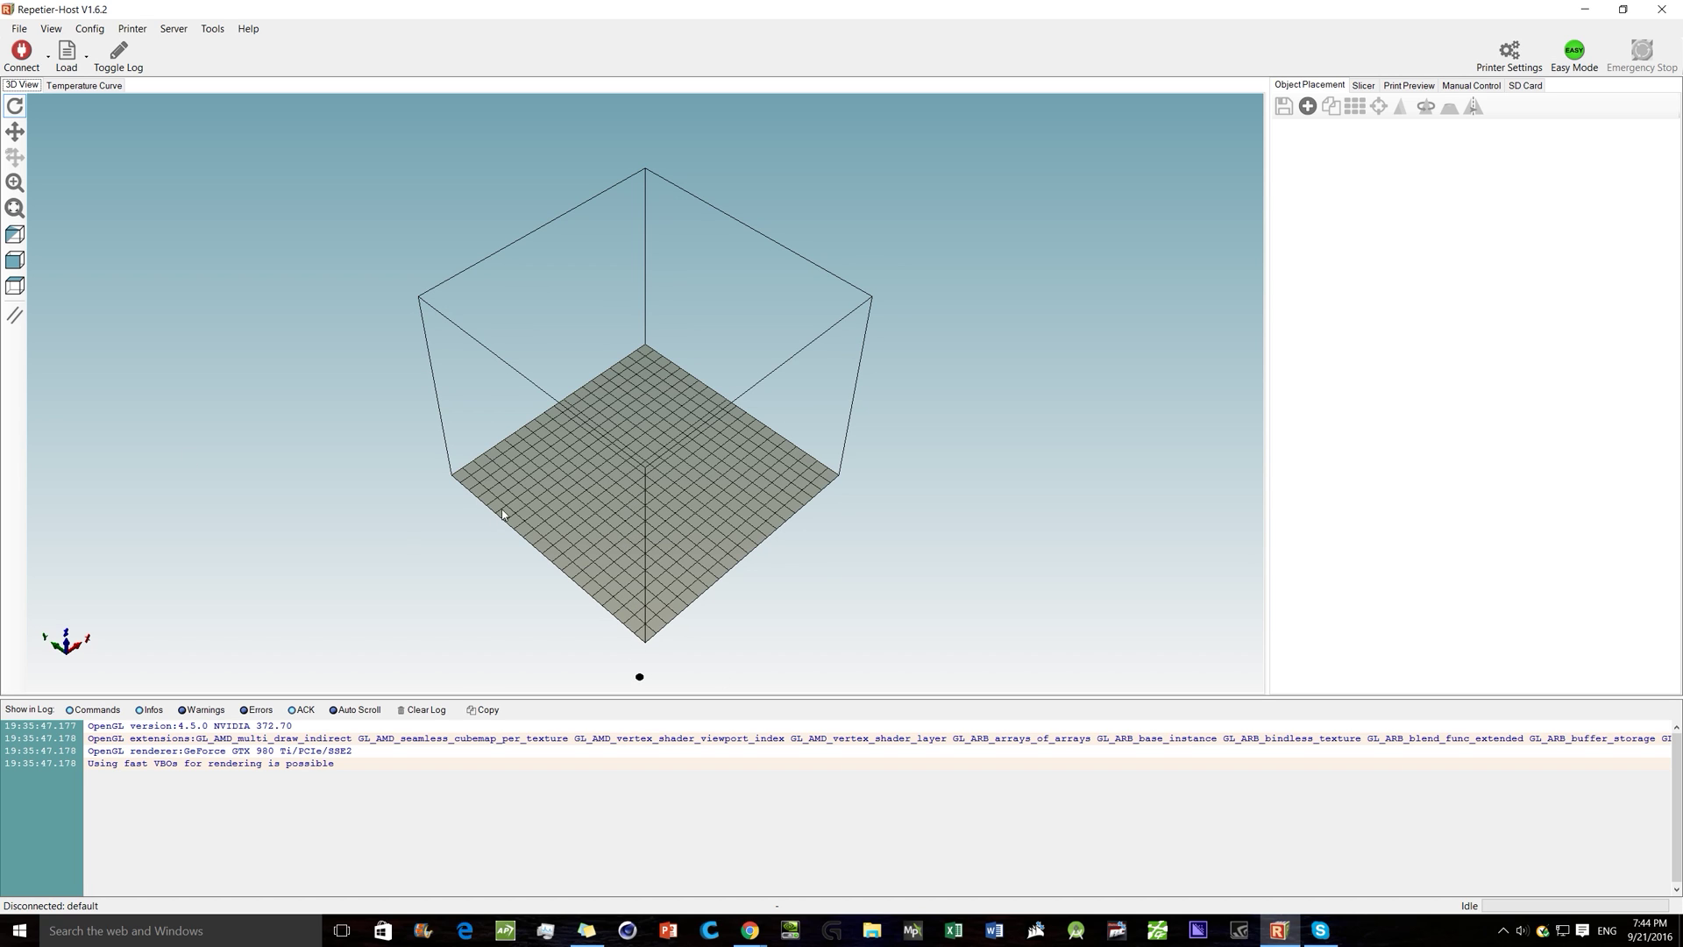
pyautogui.moveTo(621, 514); pyautogui.dragTo(651, 454)
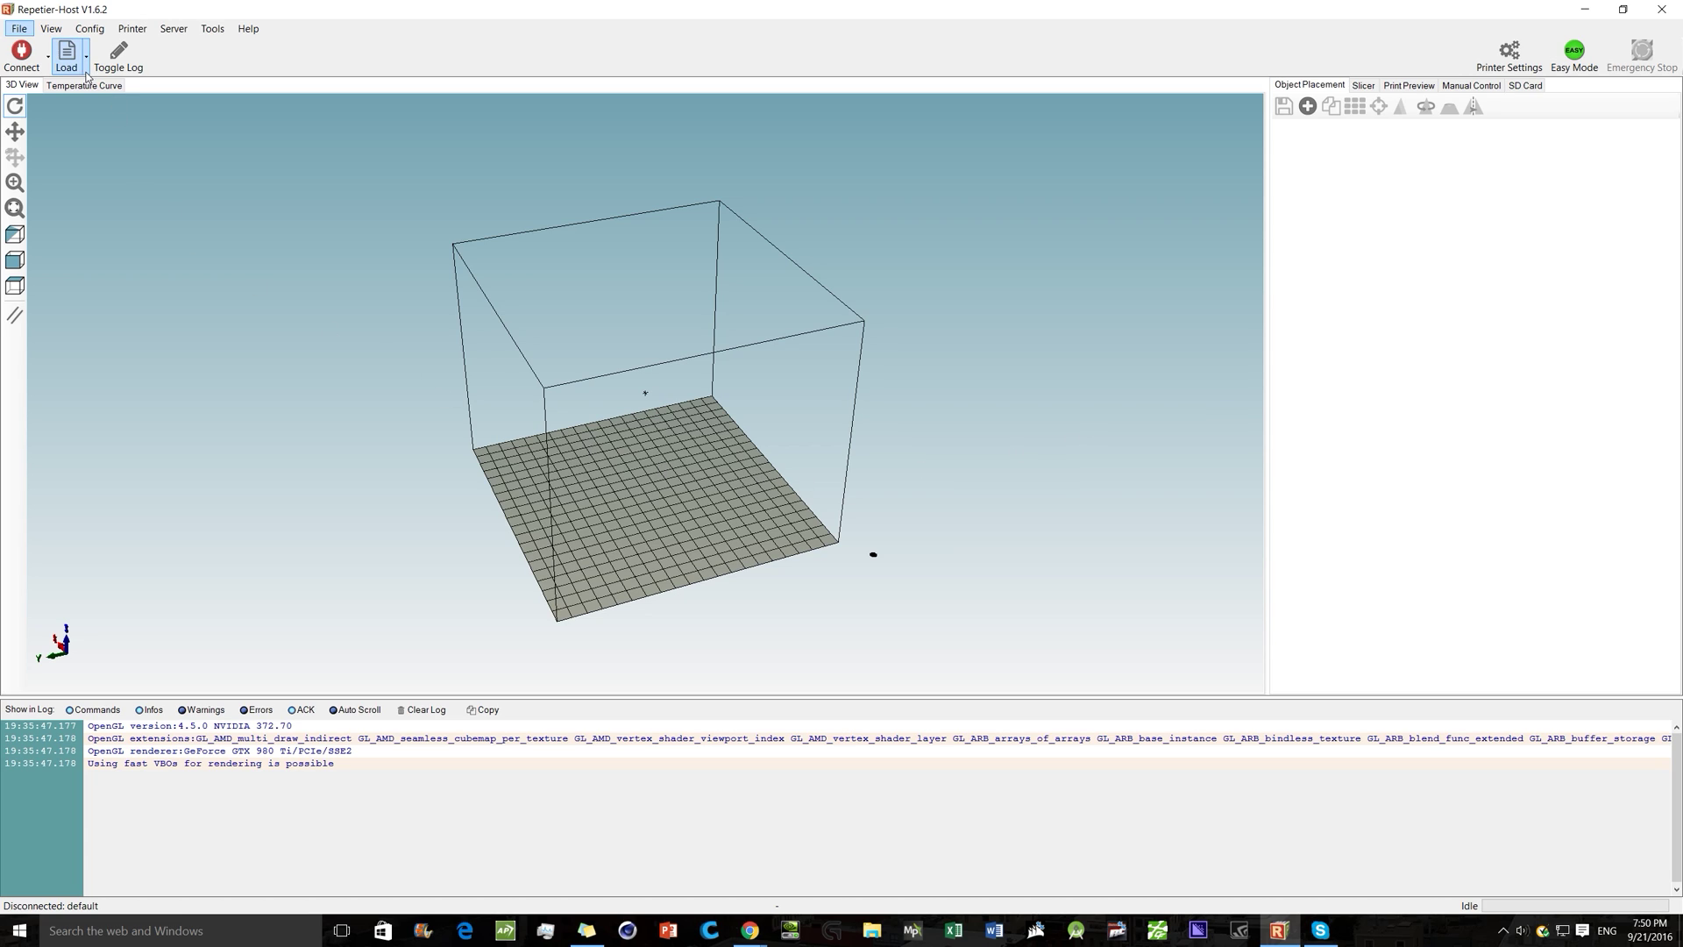
pyautogui.click(22, 54)
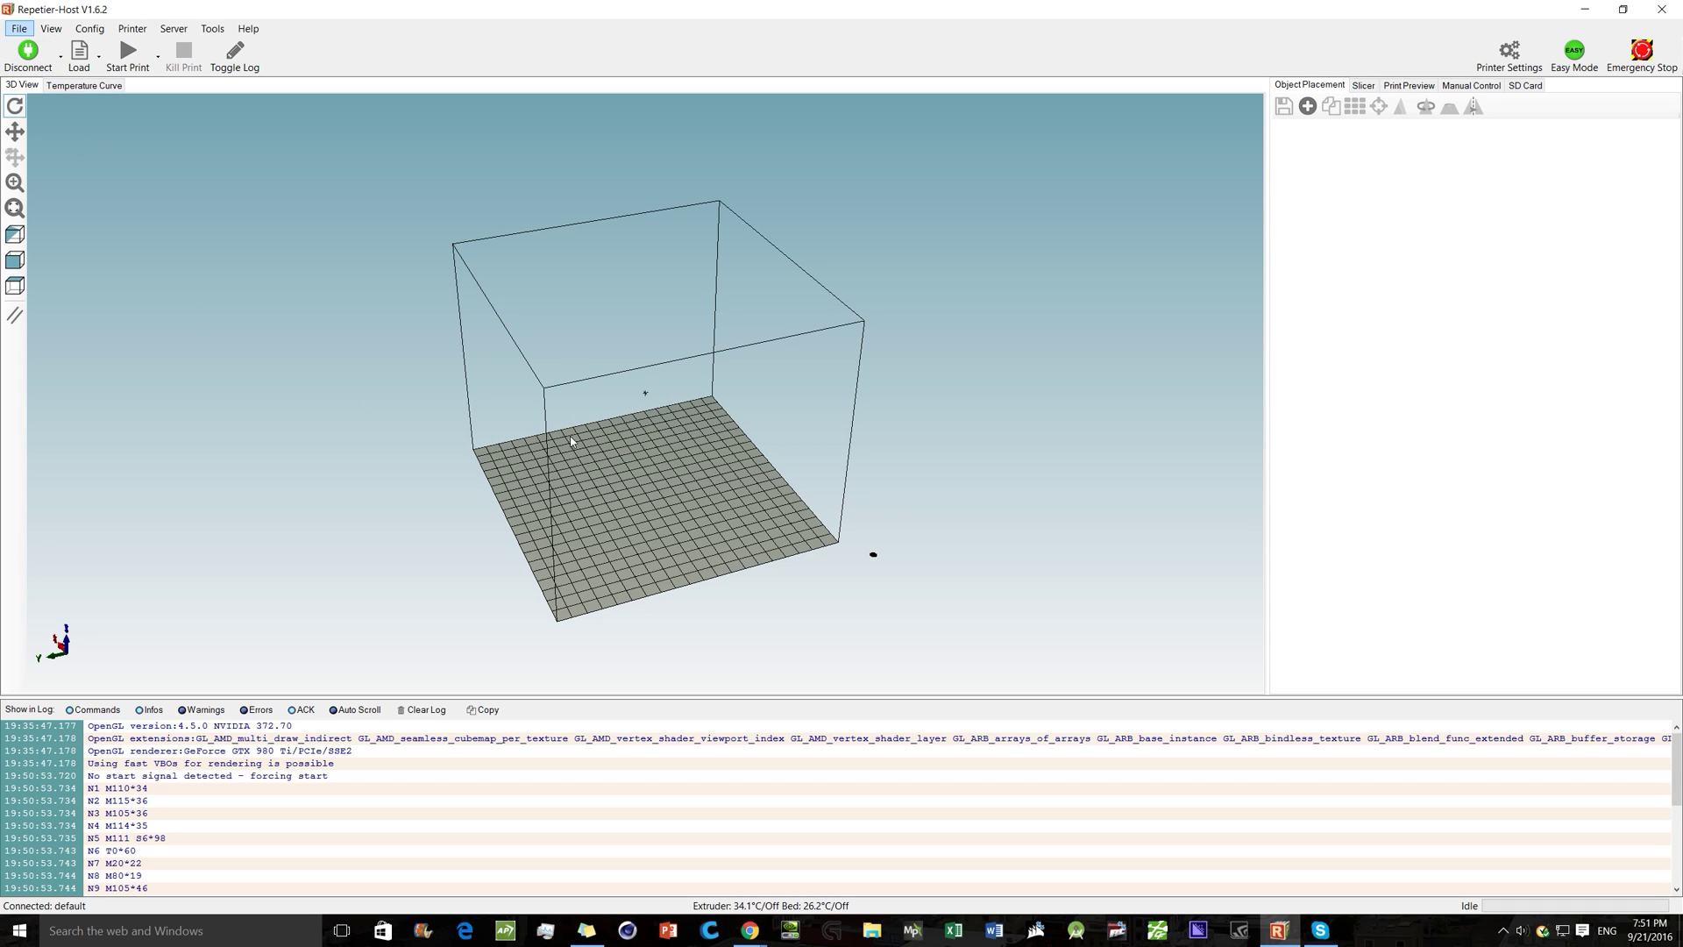
pyautogui.click(28, 58)
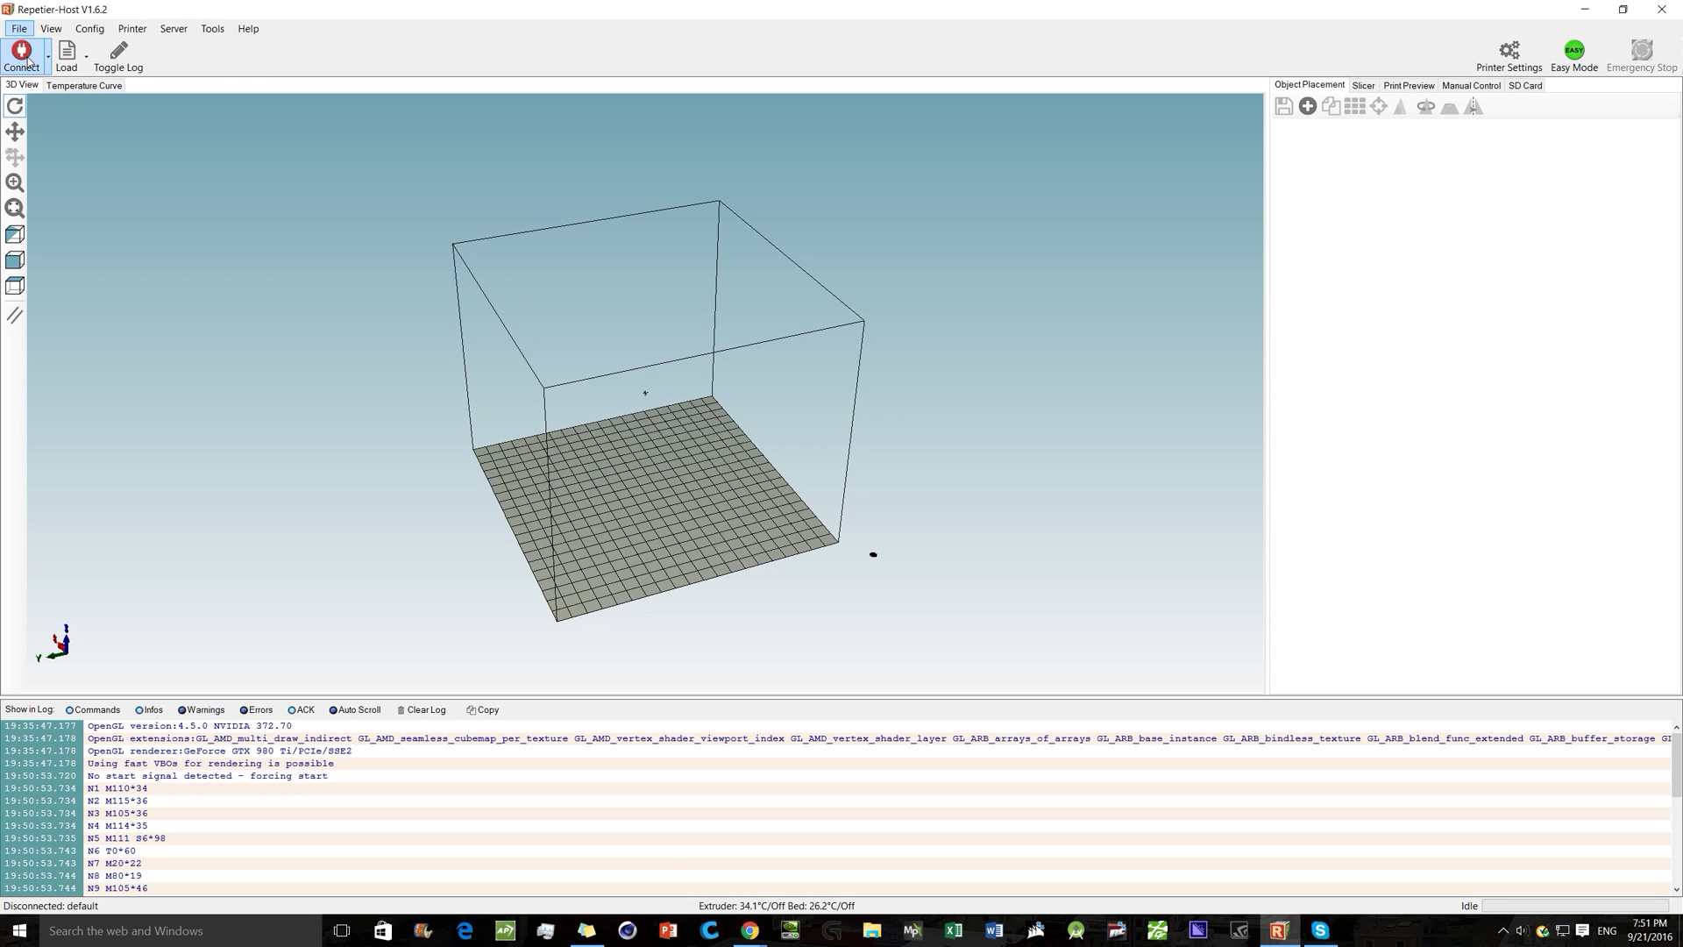
pyautogui.click(28, 59)
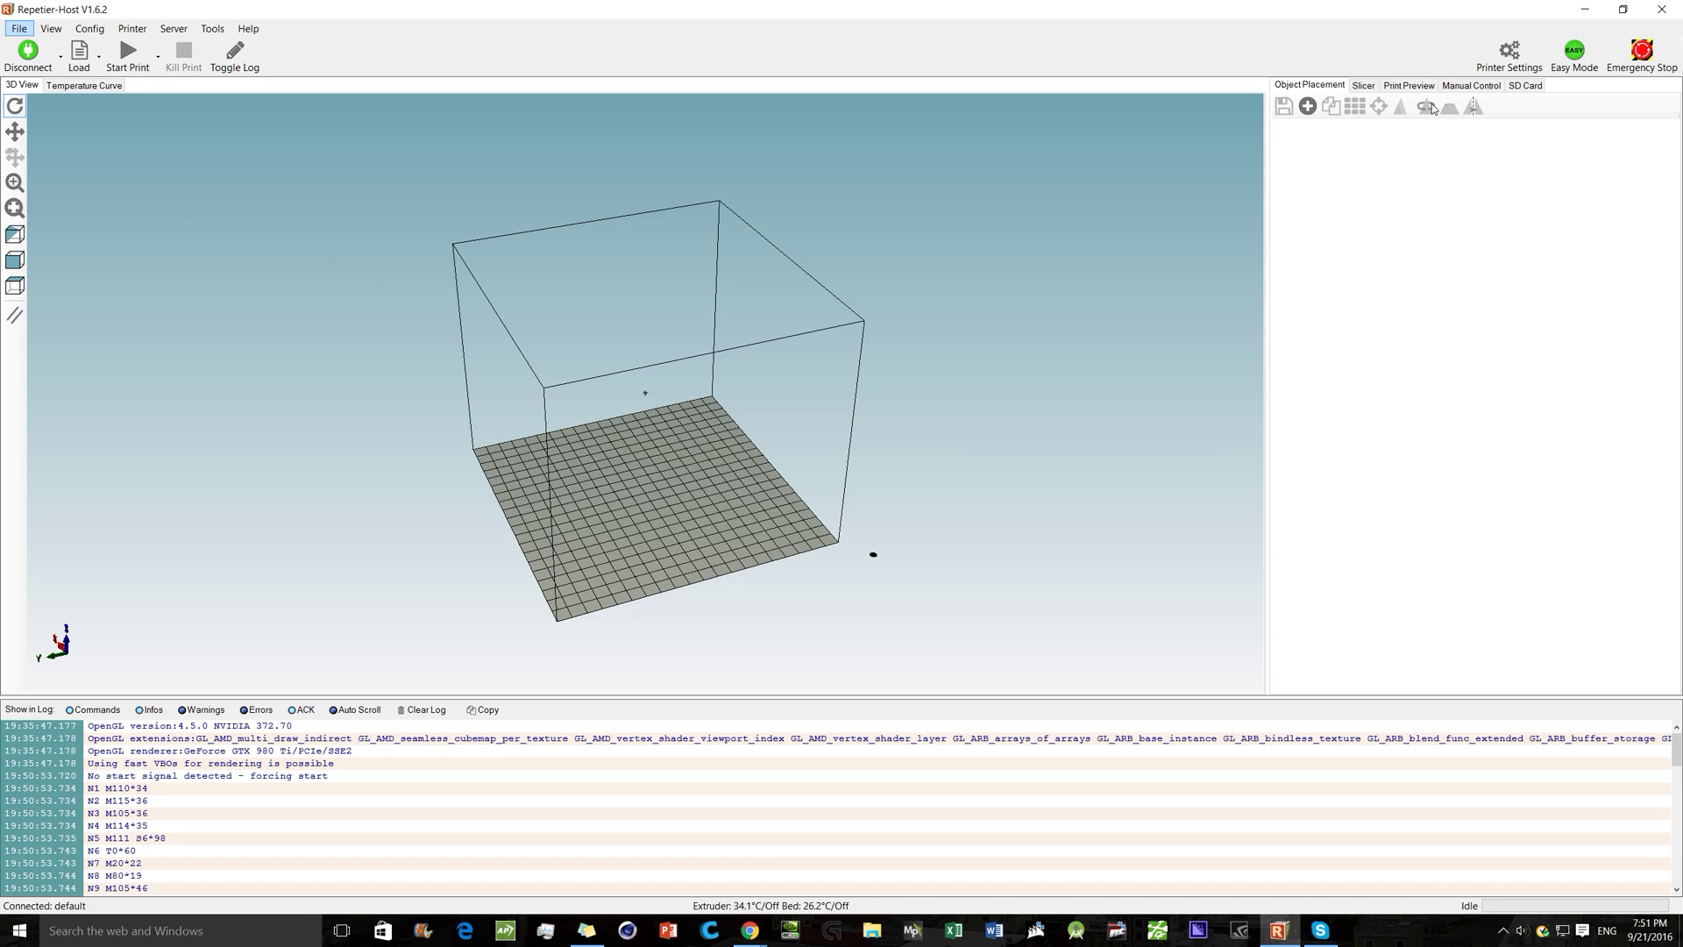
pyautogui.click(1471, 85)
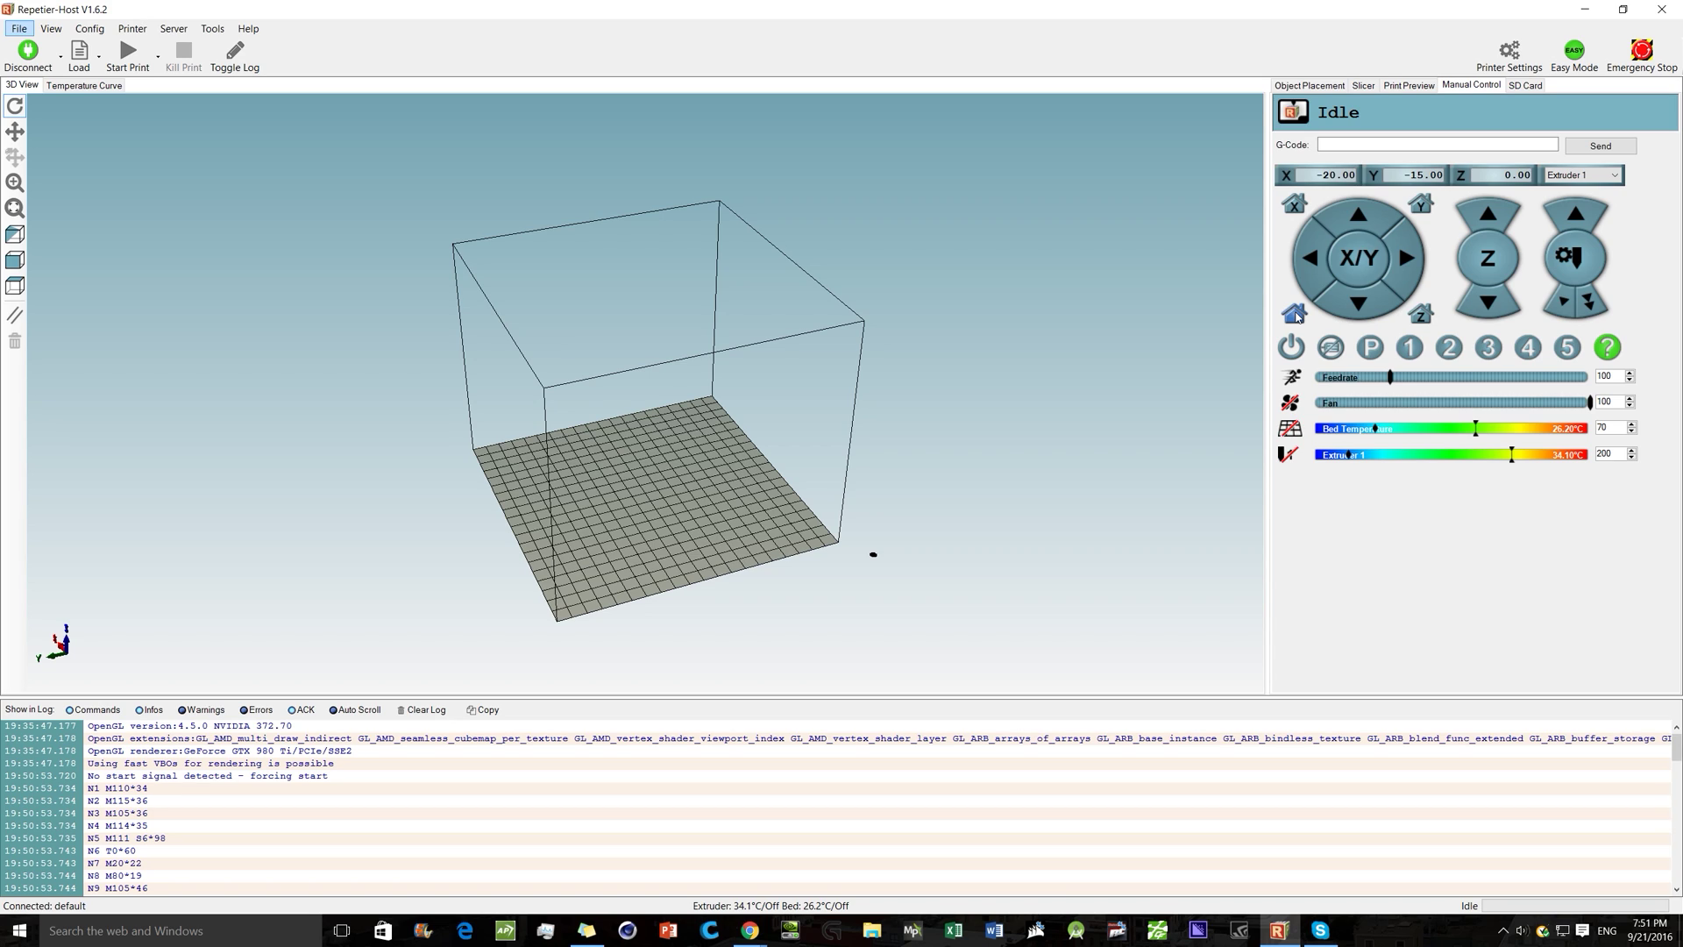
pyautogui.press('Escape')
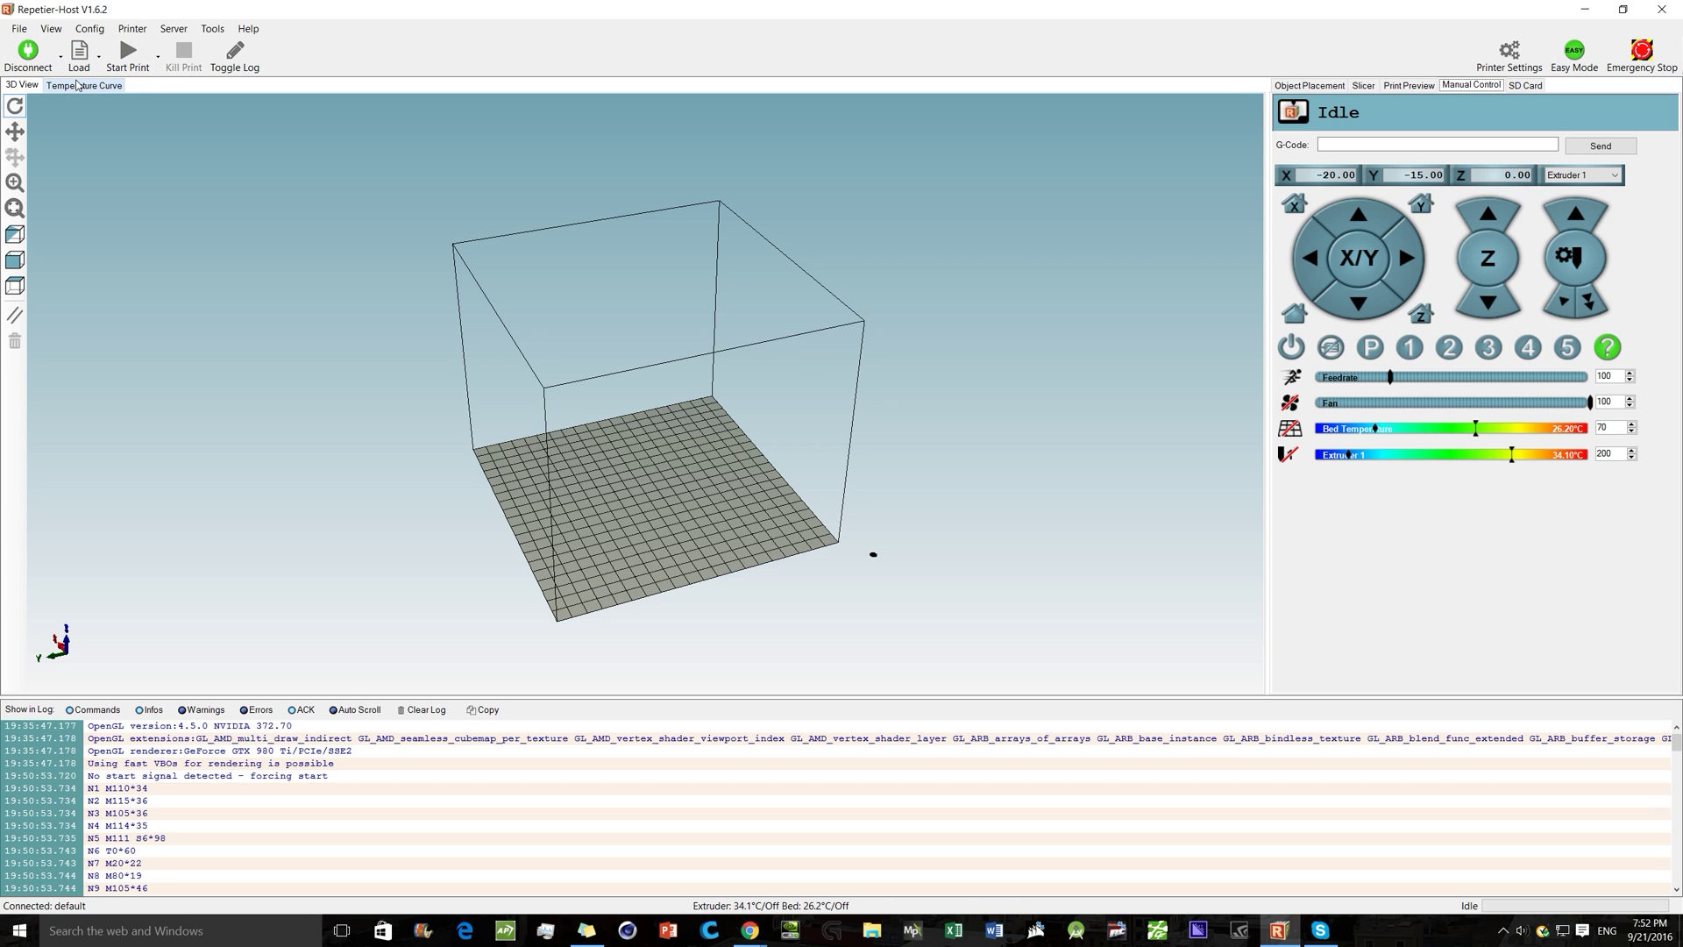
# Load the model file 41FqwHKCesR from the 3d printer folder, sorting the files by newest modification date
pyautogui.click(79, 52)
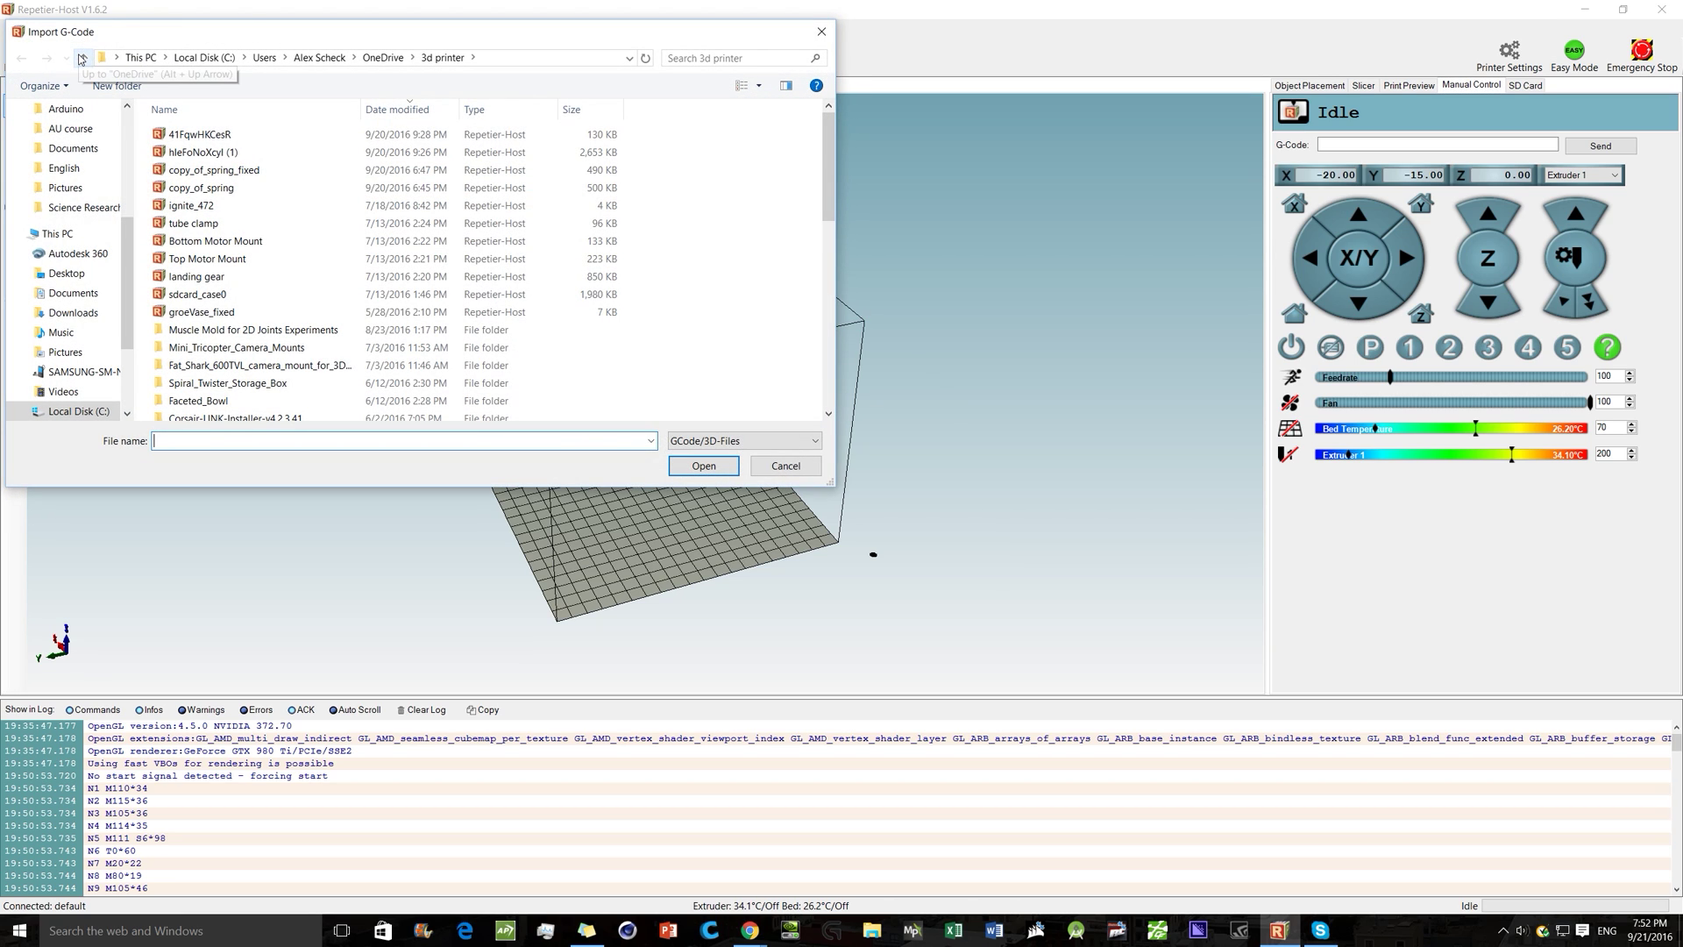
pyautogui.click(396, 110)
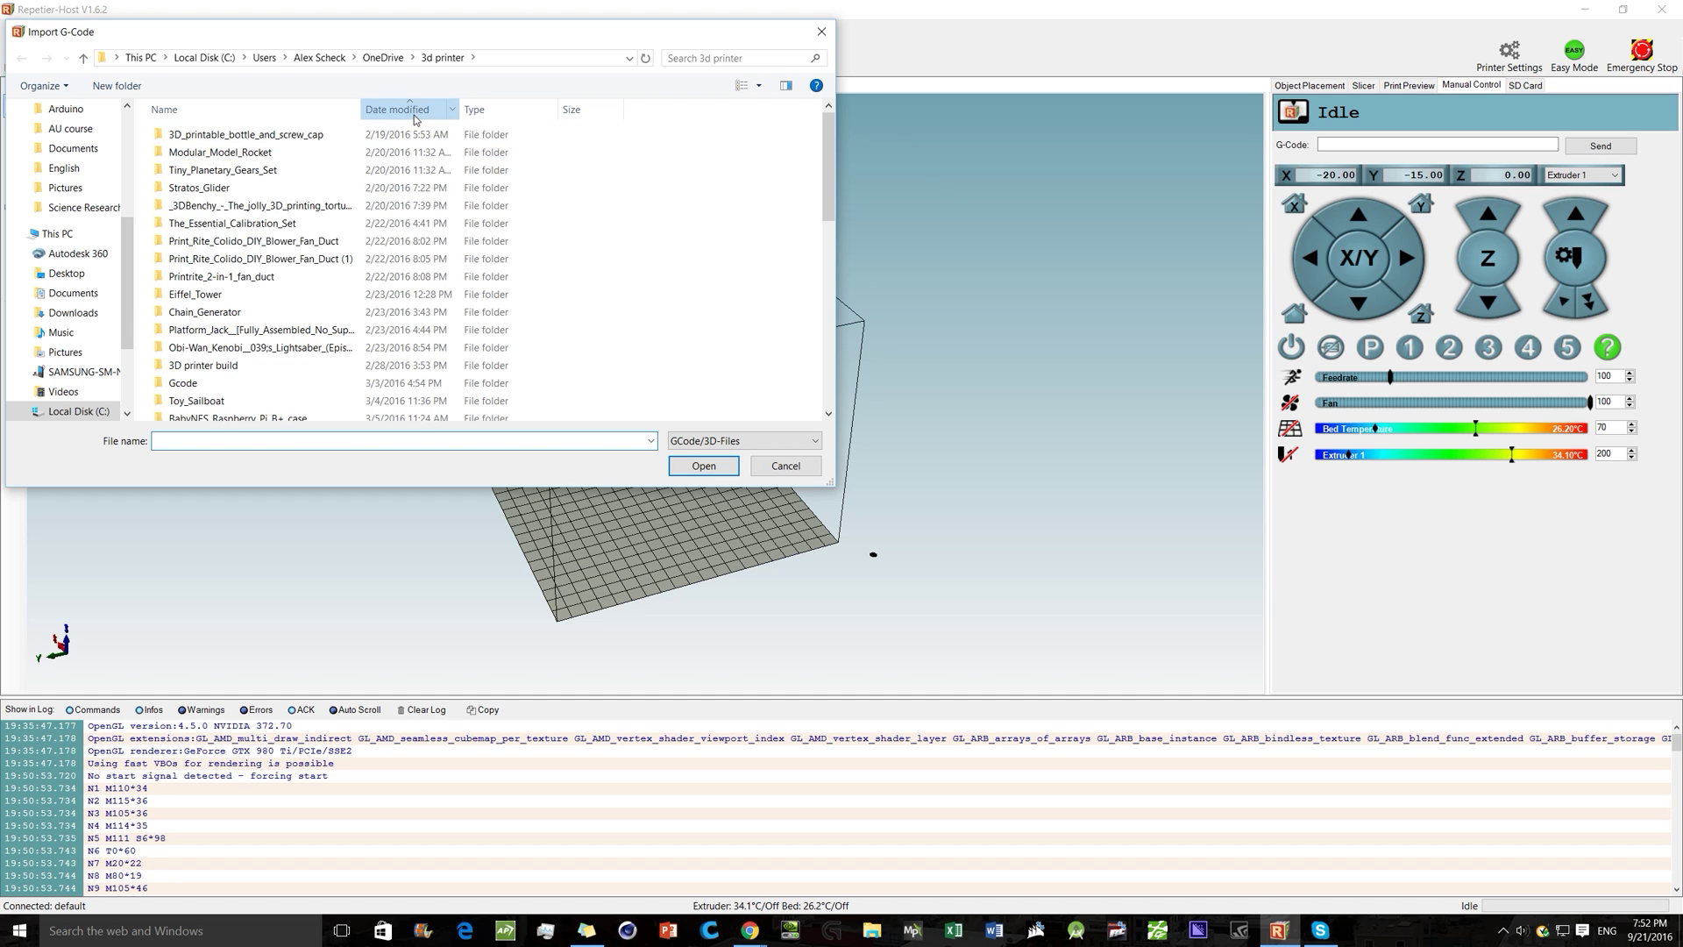
pyautogui.click(396, 110)
pyautogui.click(319, 136)
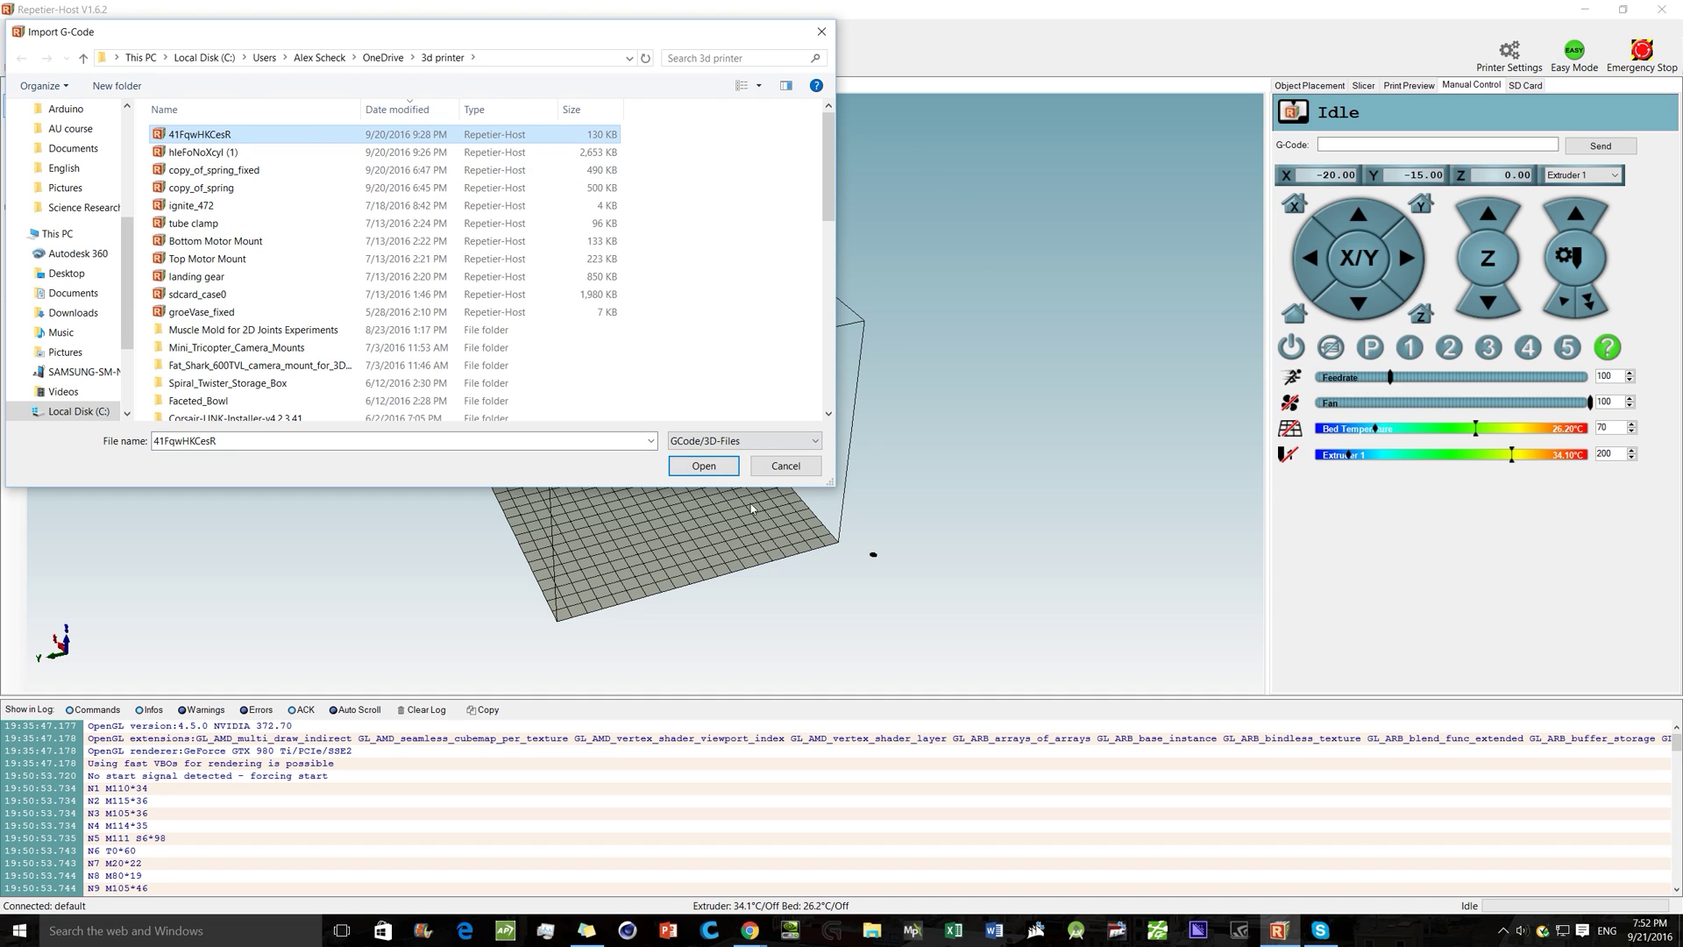
pyautogui.click(704, 465)
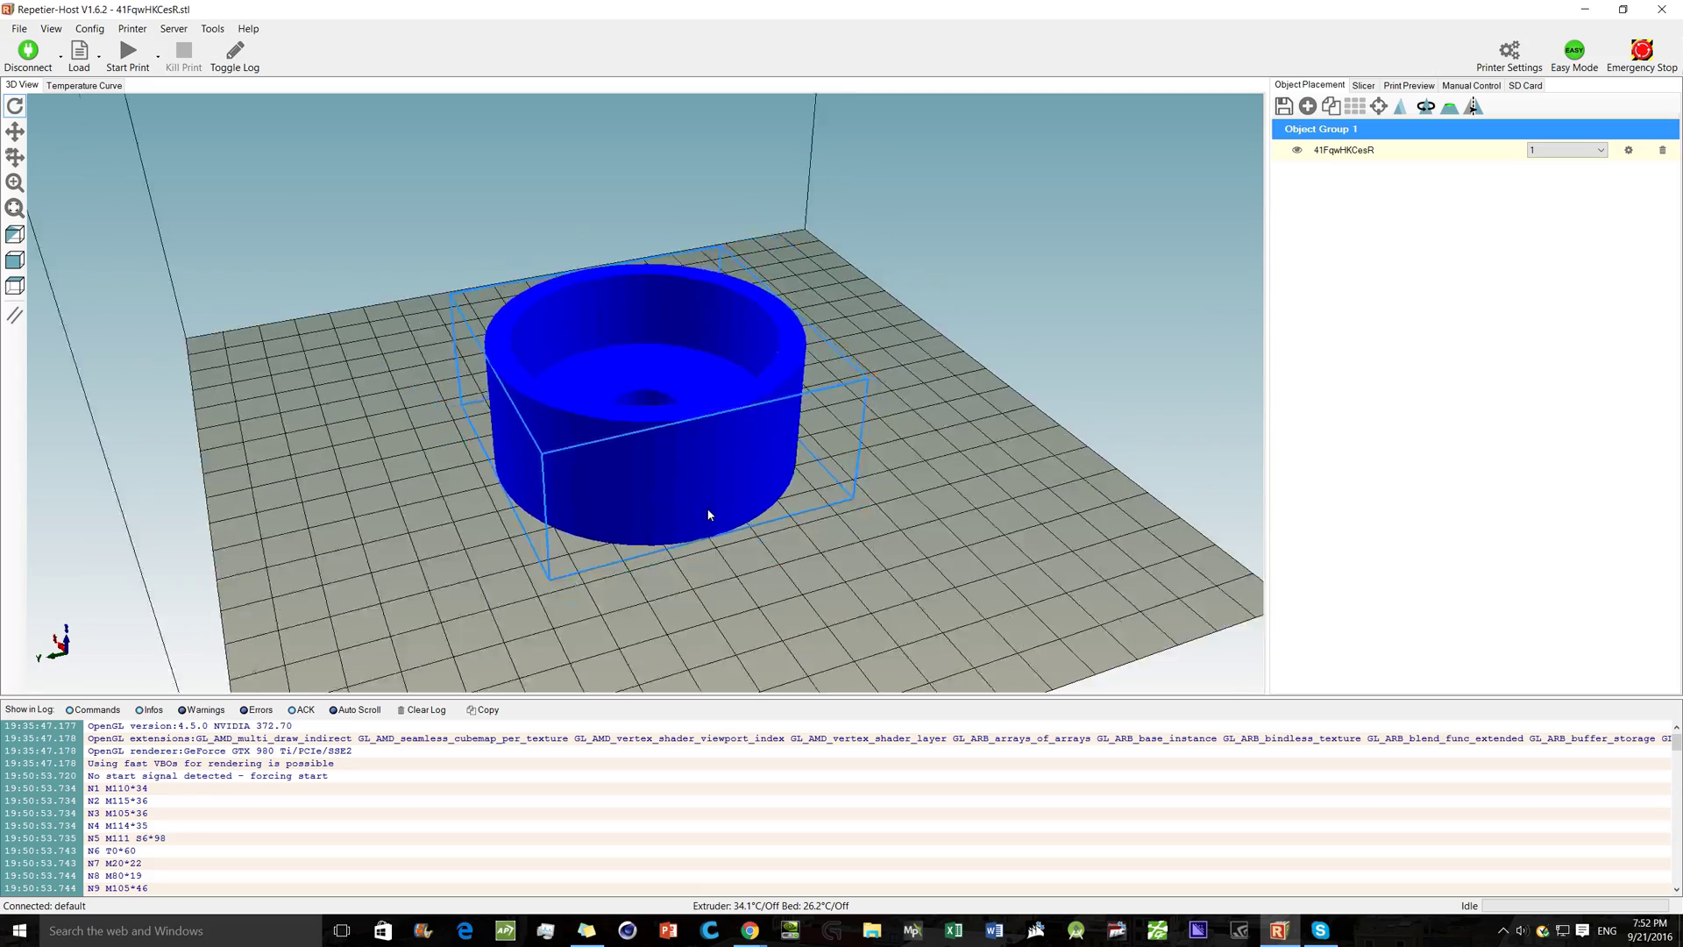
# Try scaling the loaded model uniformly to 2, and return the scale to 1
pyautogui.moveTo(695, 562); pyautogui.dragTo(996, 529)
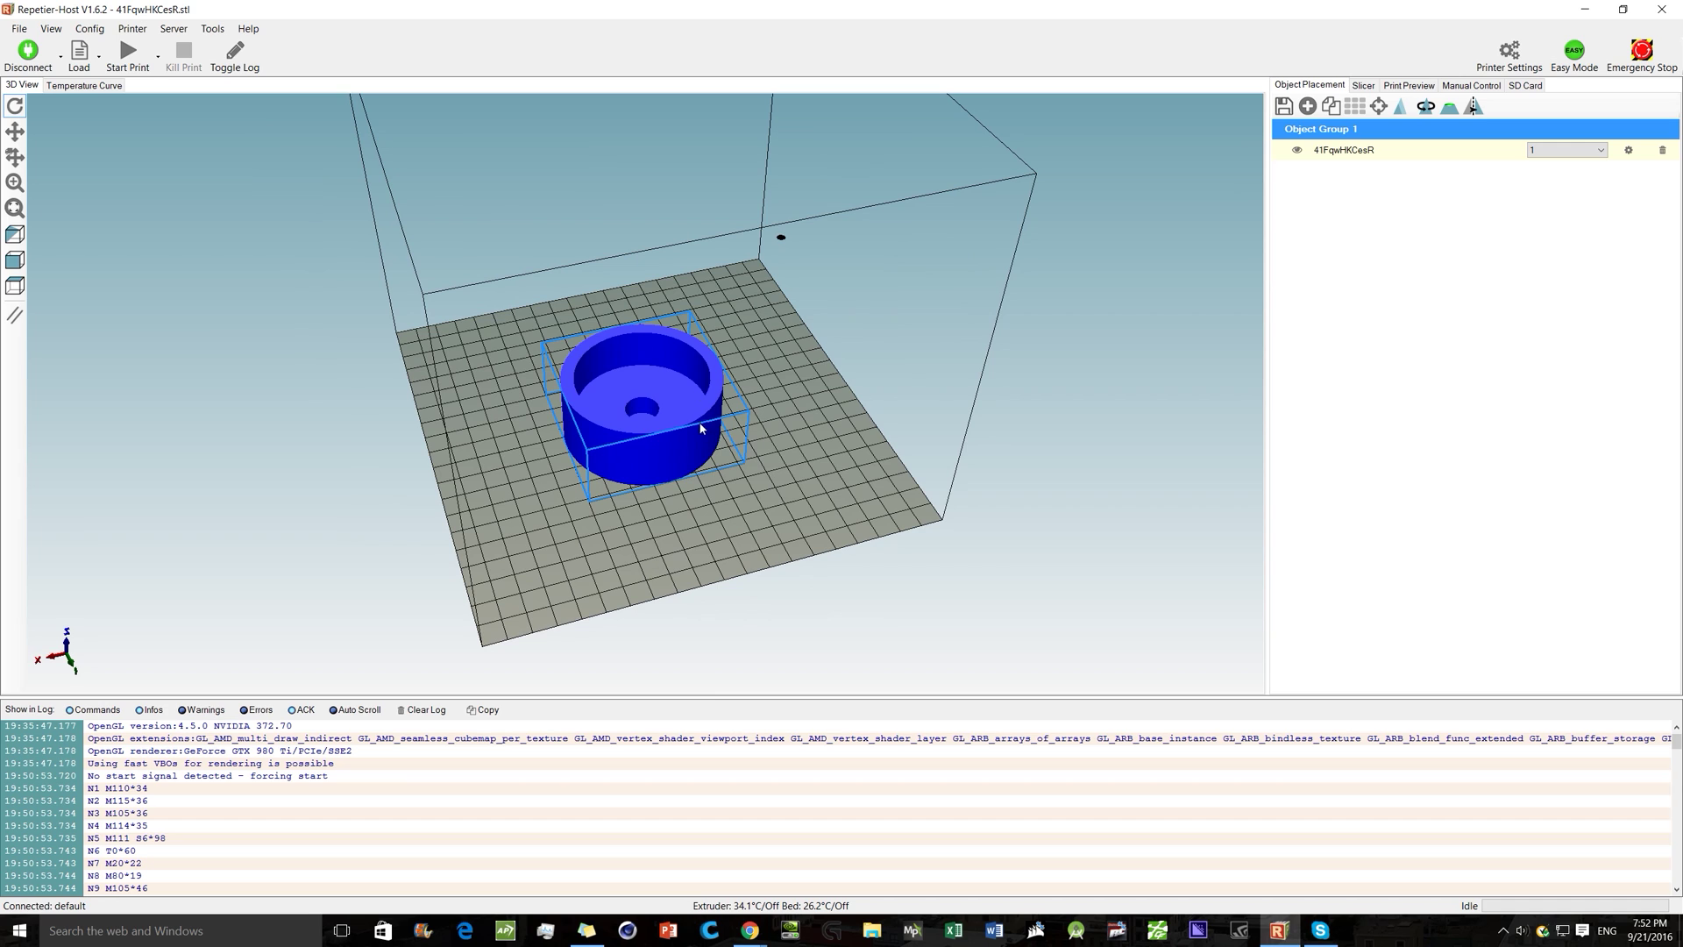
pyautogui.moveTo(779, 482); pyautogui.dragTo(593, 477)
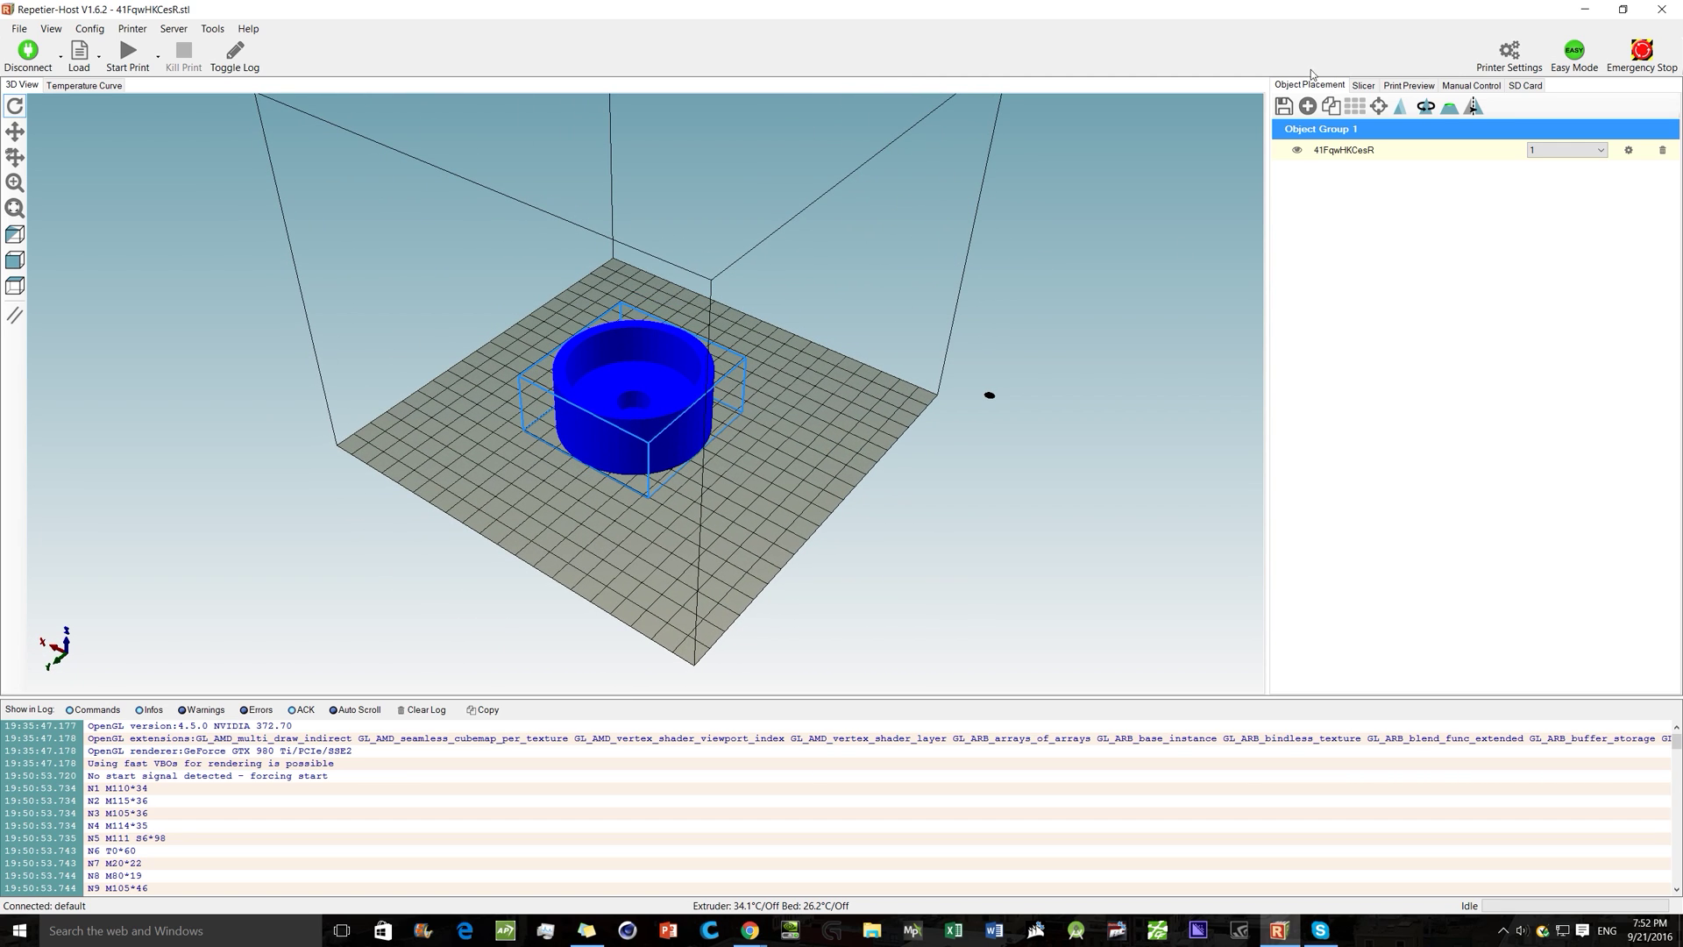
pyautogui.click(1400, 106)
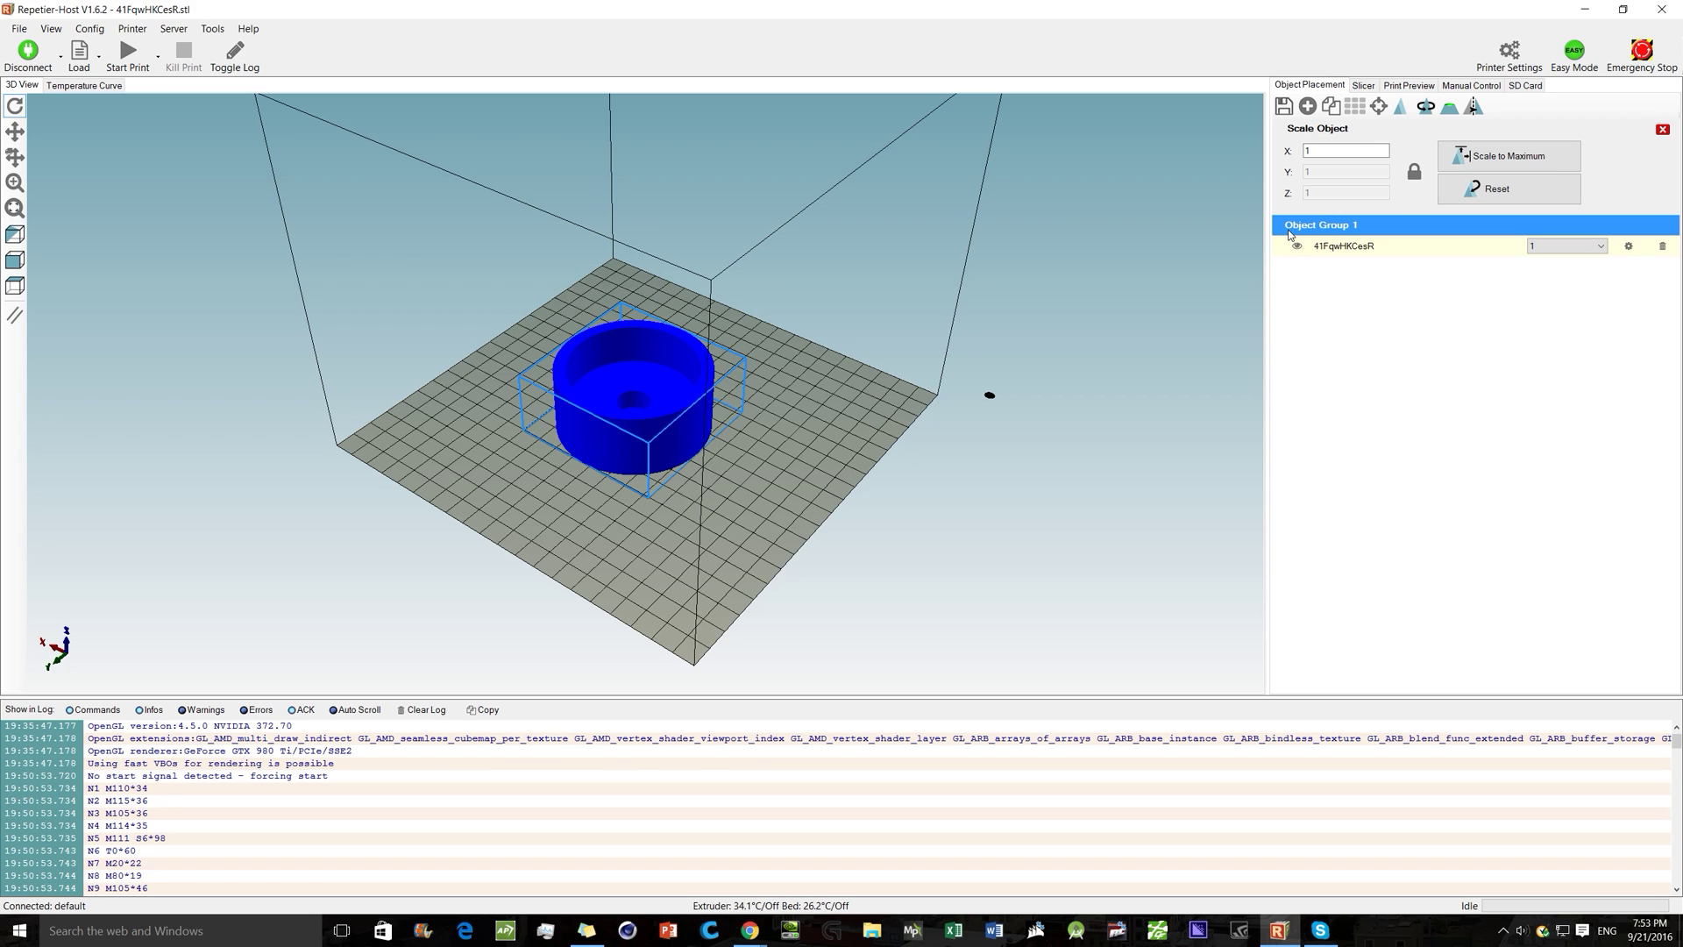
pyautogui.click(1318, 150)
pyautogui.write('*2')
pyautogui.write('2')
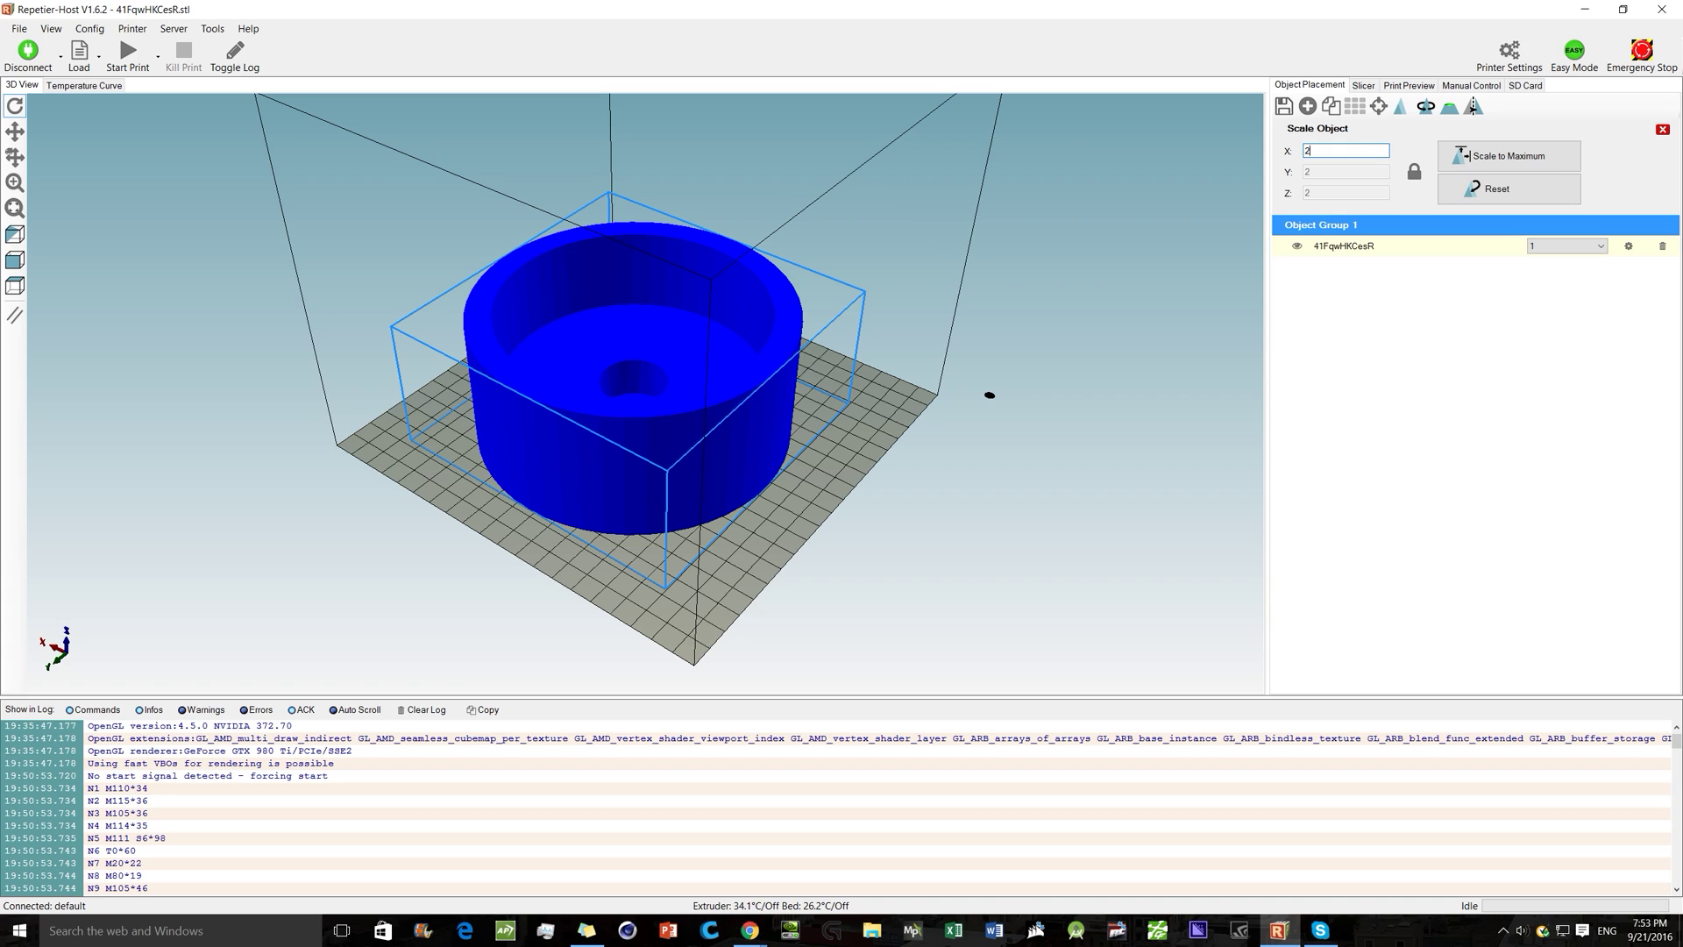
pyautogui.press('BackSpace')
pyautogui.write('1')
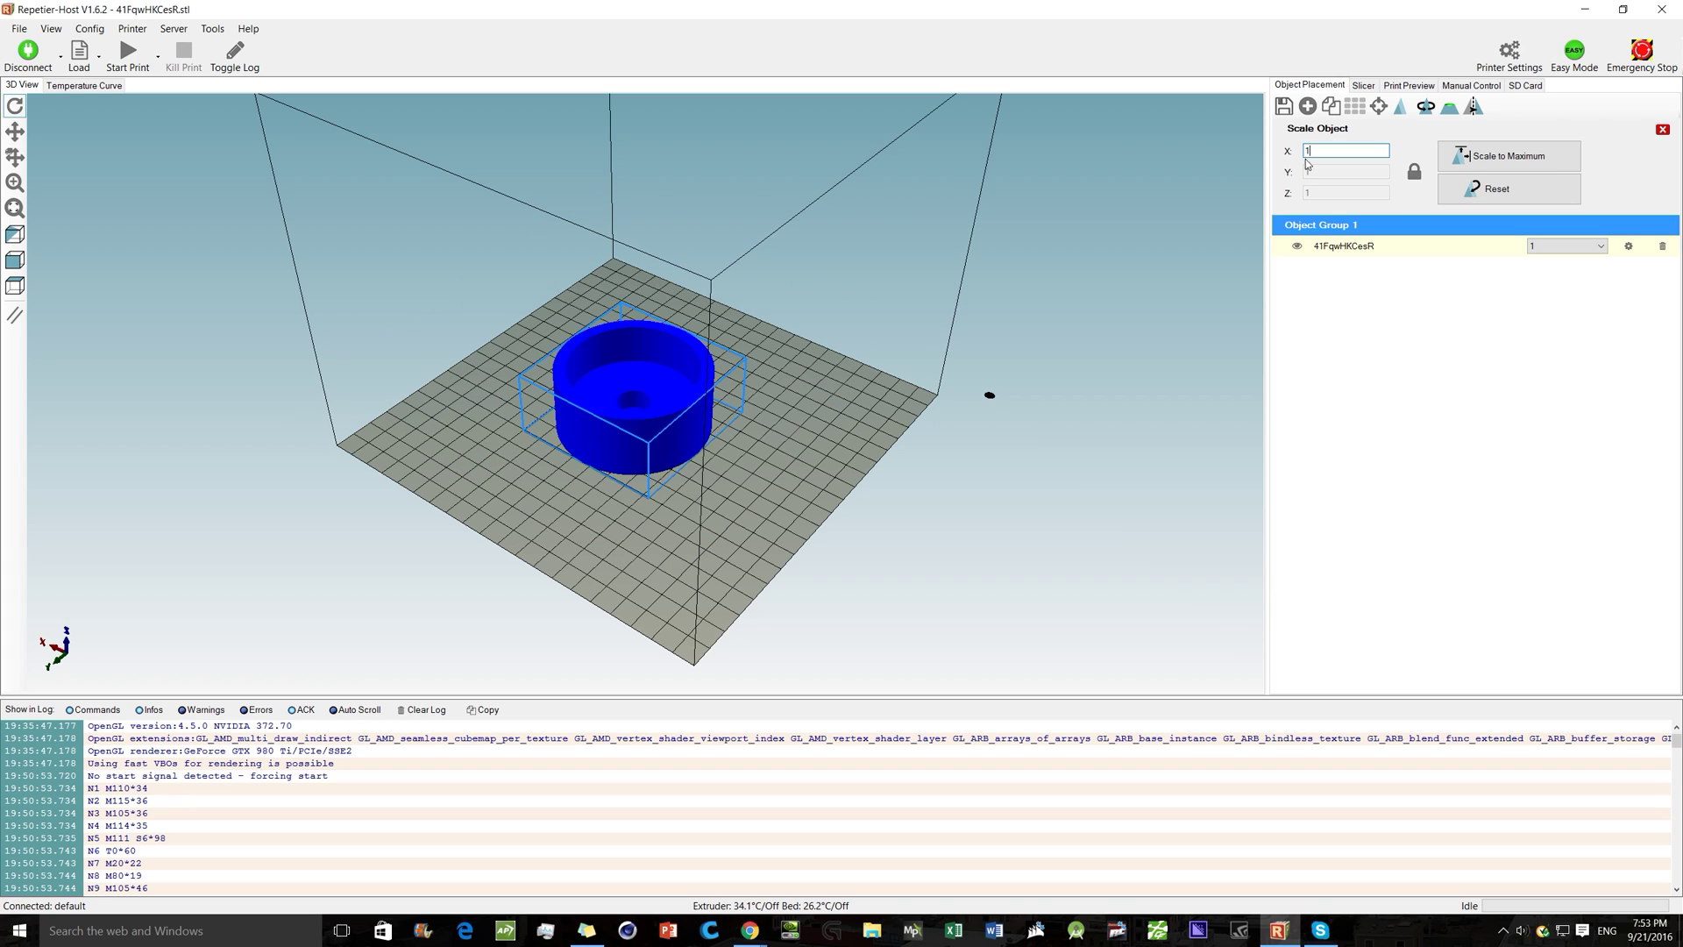
# Unlock proportional scaling, try a Y scale of 2 on the model, and set Y back to 1
pyautogui.click(1413, 181)
pyautogui.click(1329, 172)
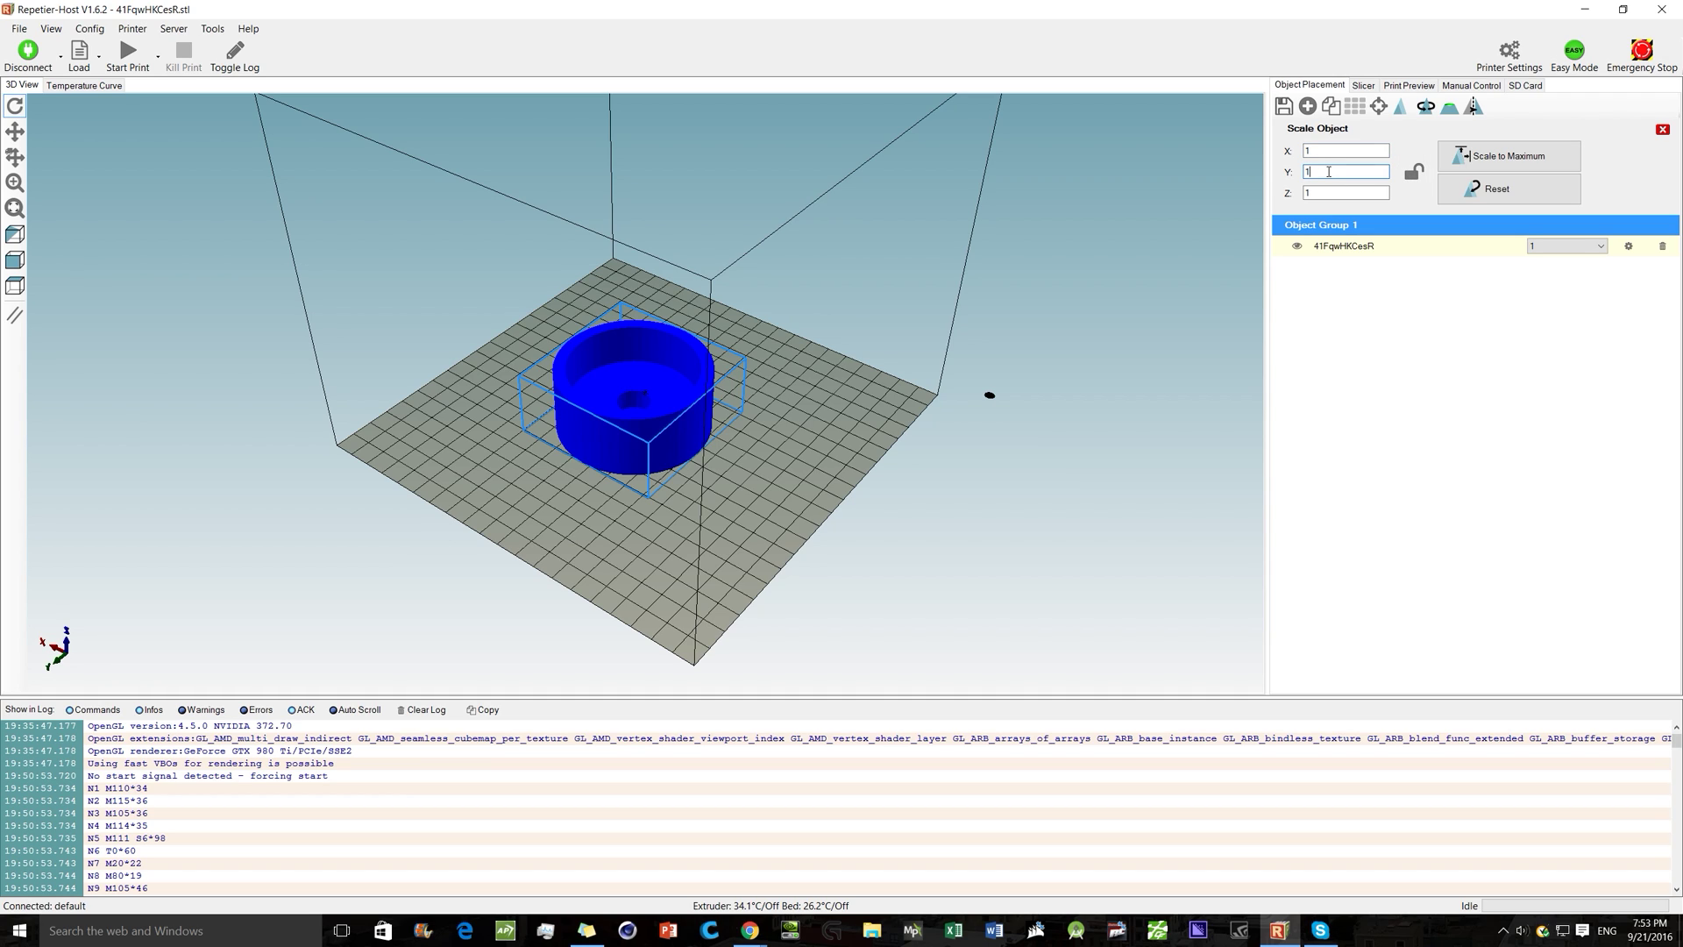
pyautogui.doubleClick(1330, 172)
pyautogui.write('2')
pyautogui.press('BackSpace')
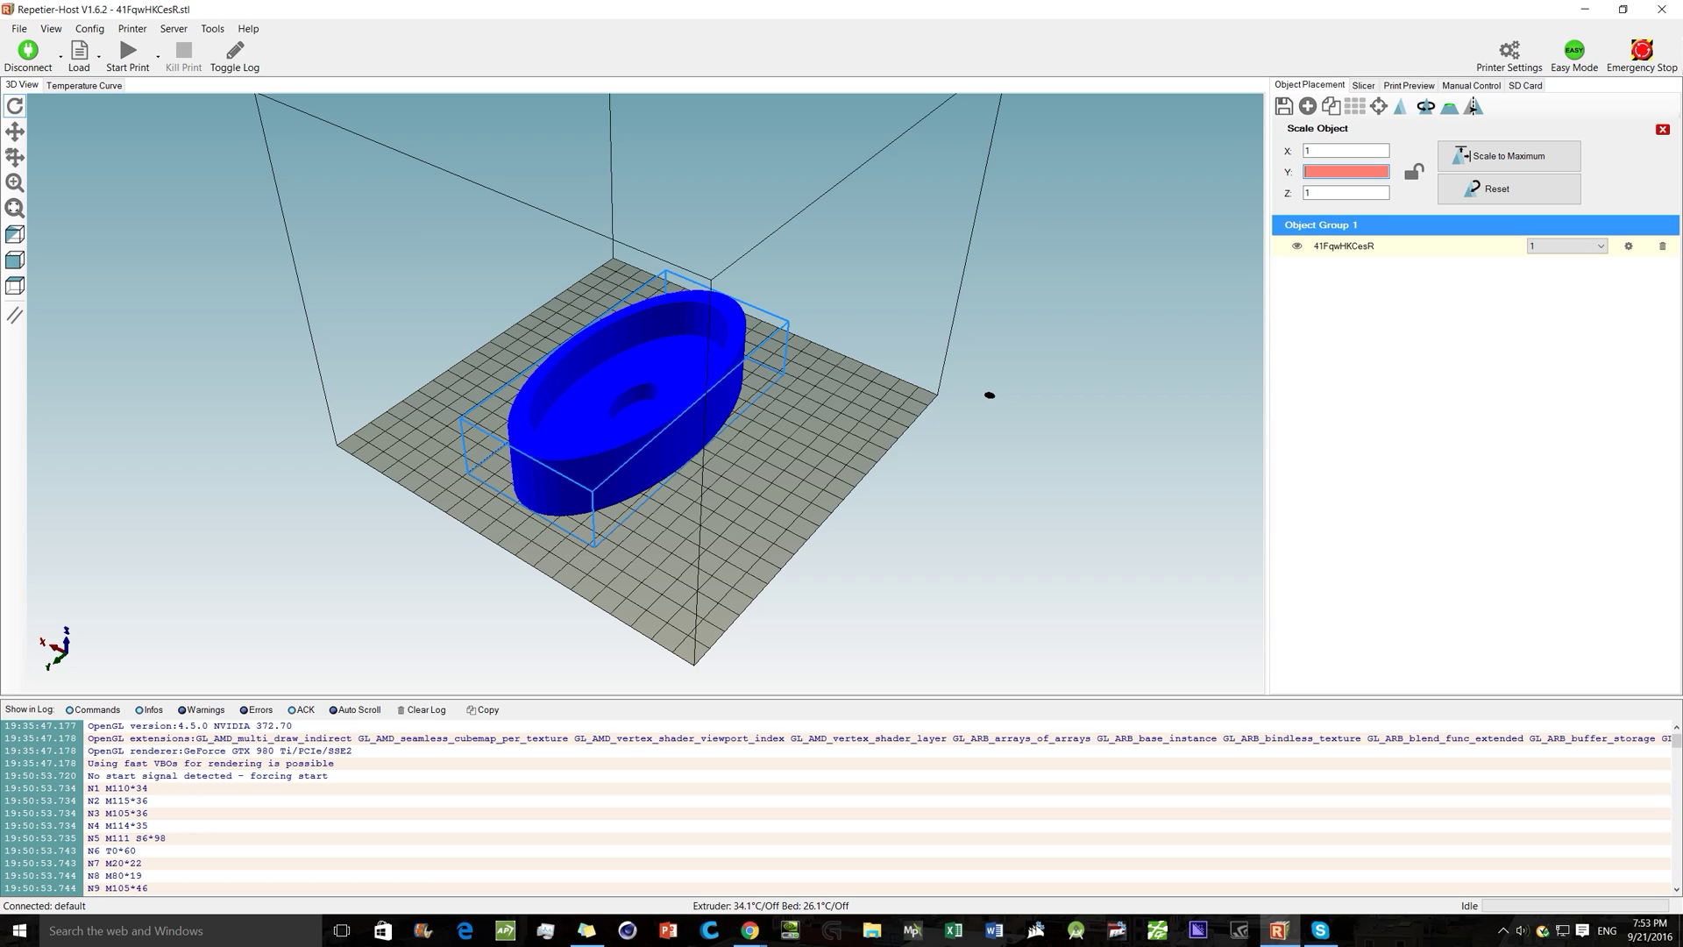
pyautogui.write('1')
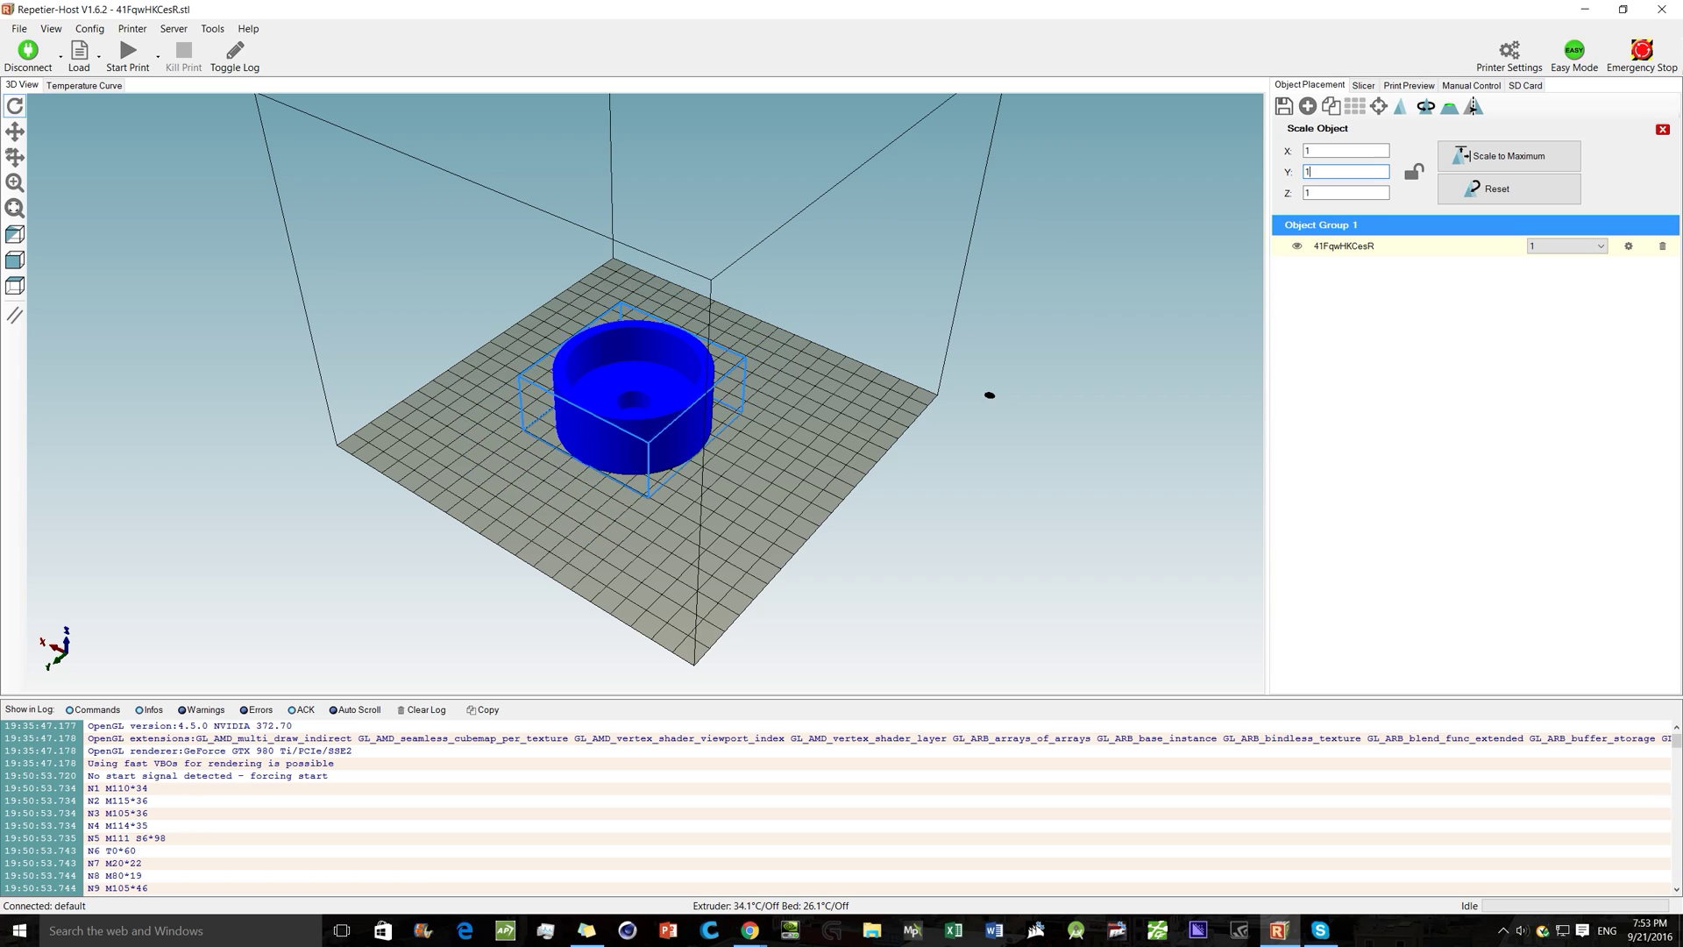
# Try a Z scale of 4 on the model, reset the scaling, and lock the proportions again
pyautogui.click(1316, 194)
pyautogui.press('BackSpace')
pyautogui.write('-4')
pyautogui.write('4')
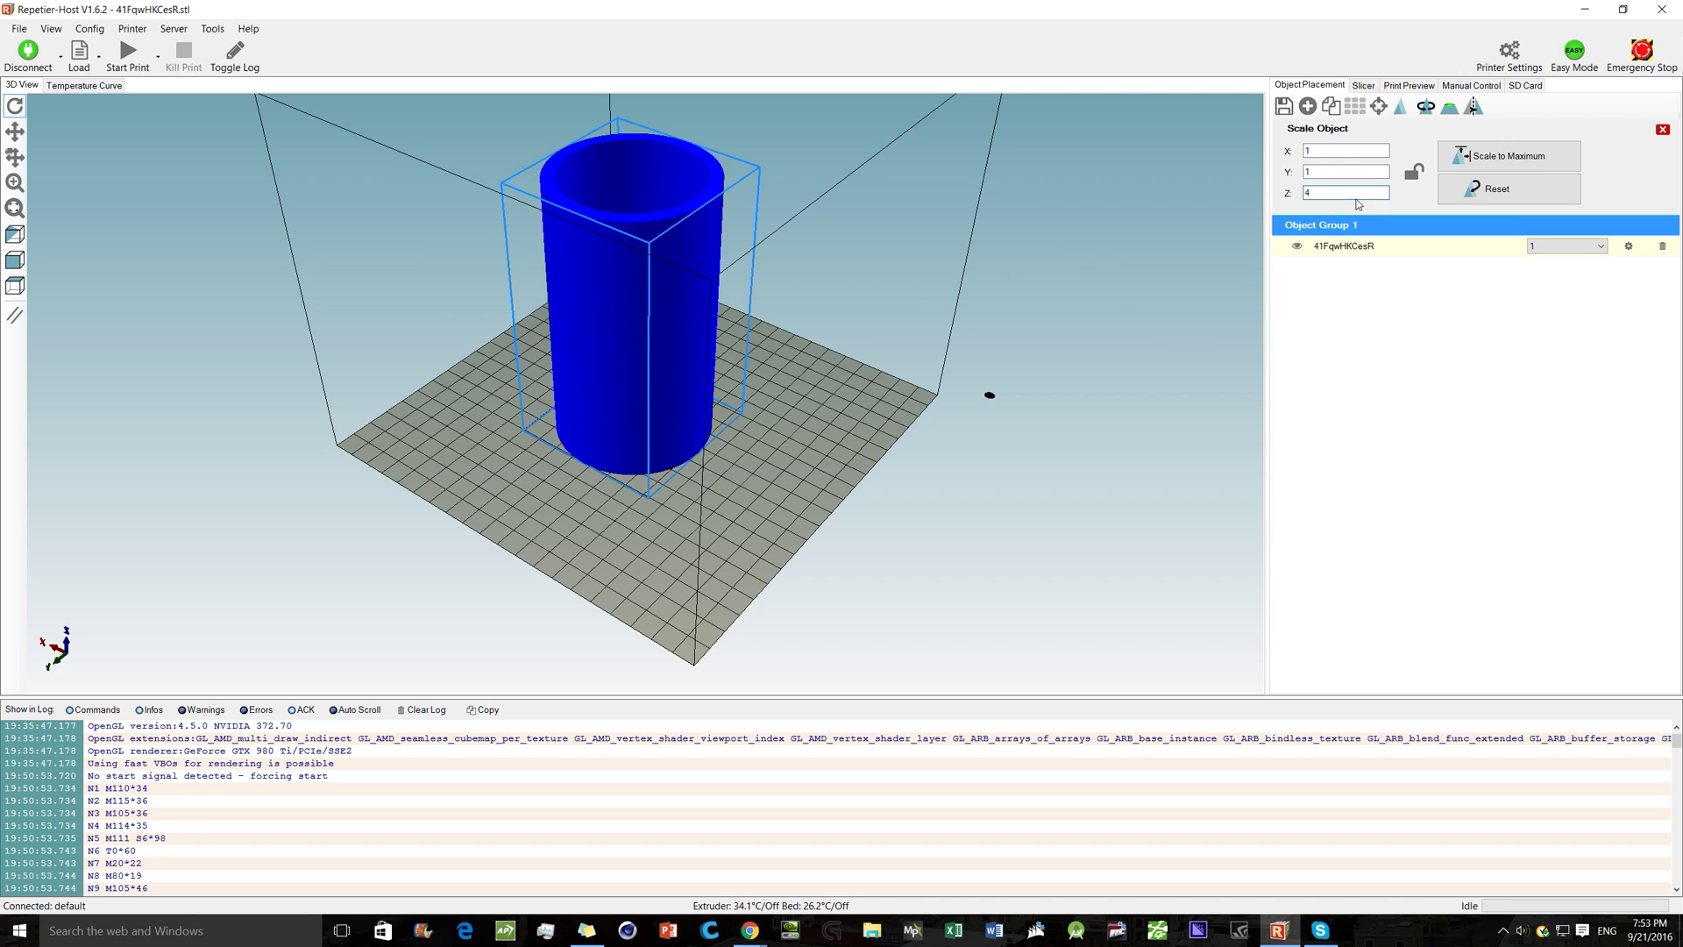
pyautogui.click(1458, 191)
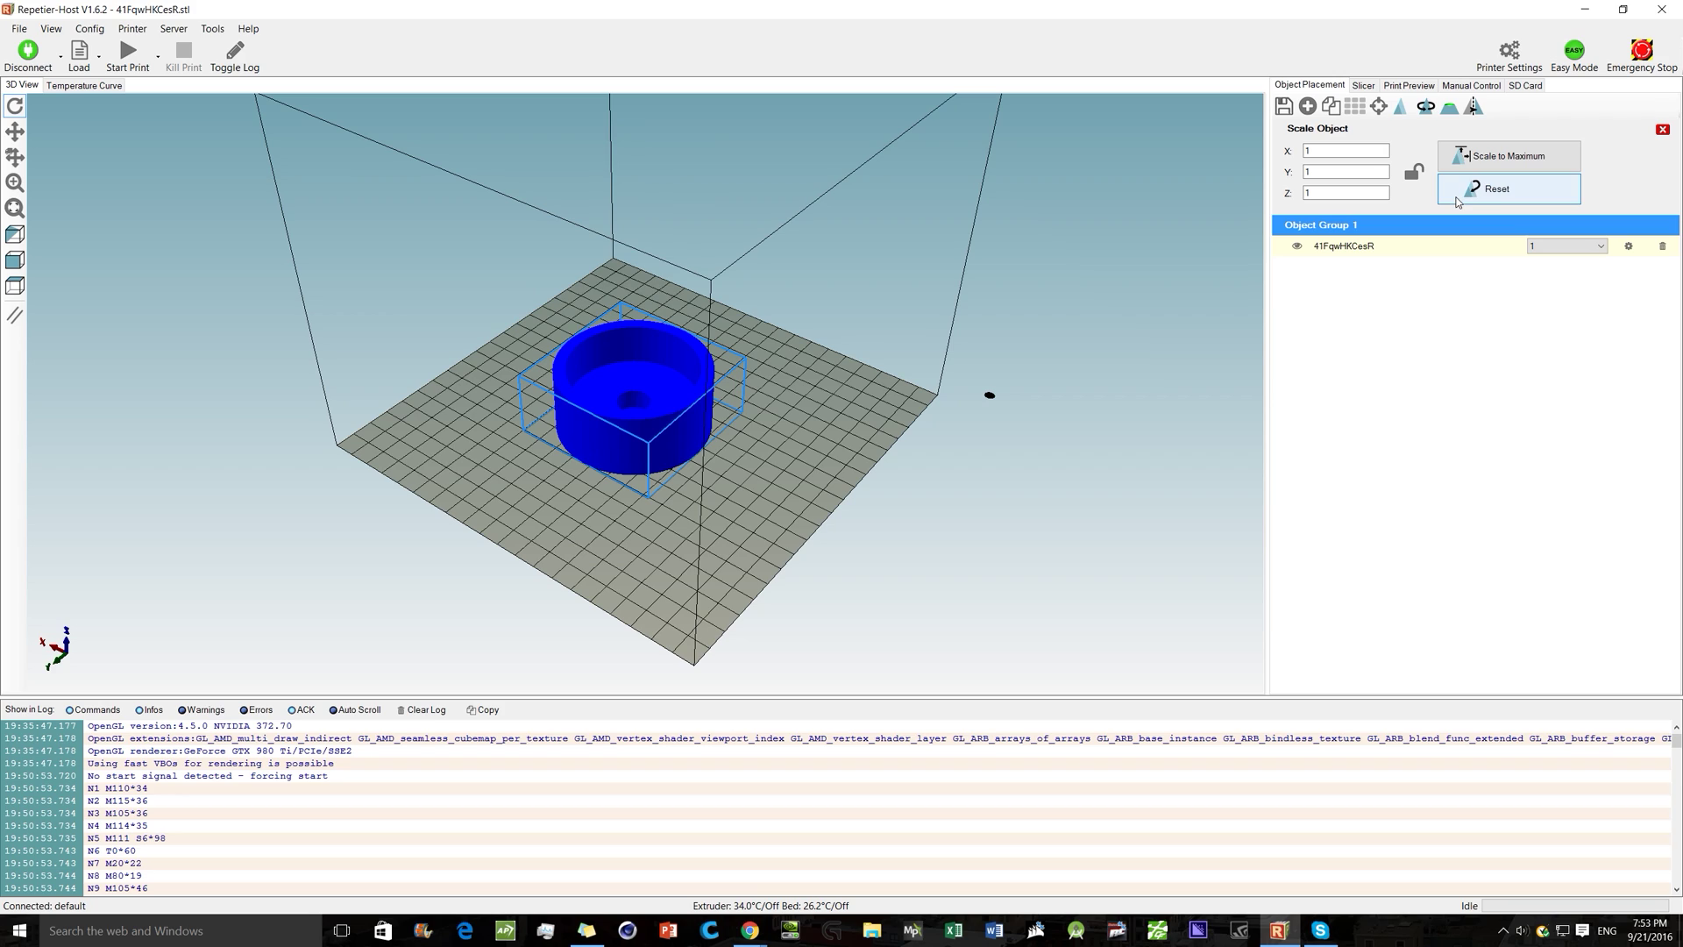
pyautogui.click(1415, 172)
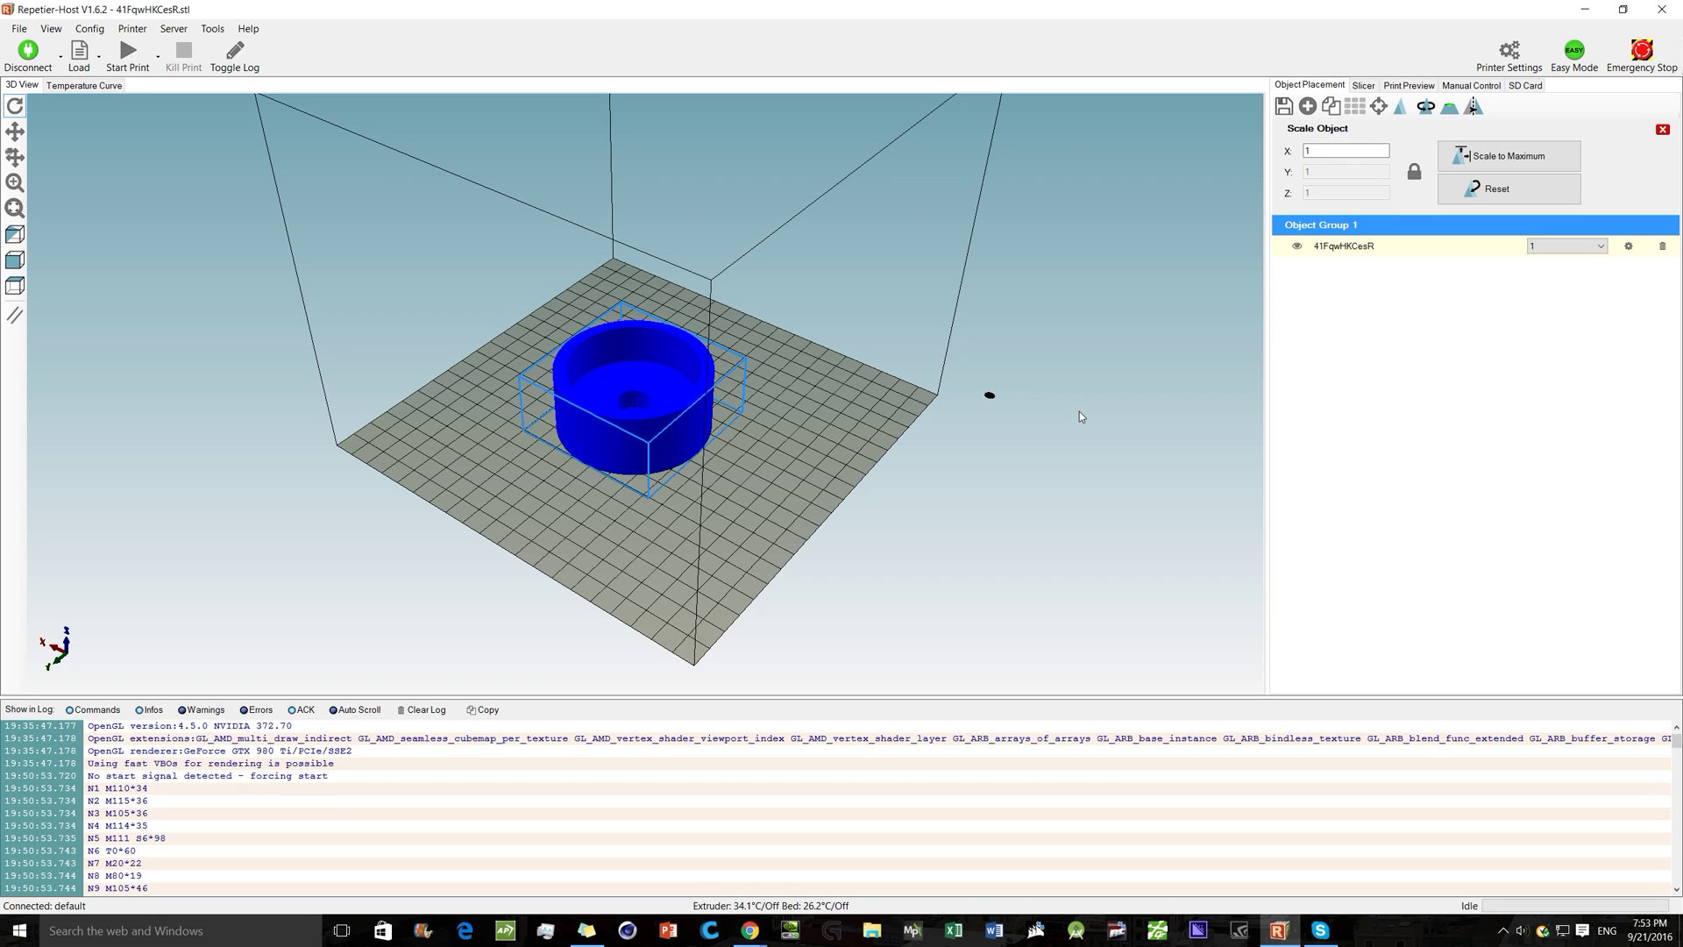
# Rotate the model 90 degrees about the X axis
pyautogui.click(1426, 106)
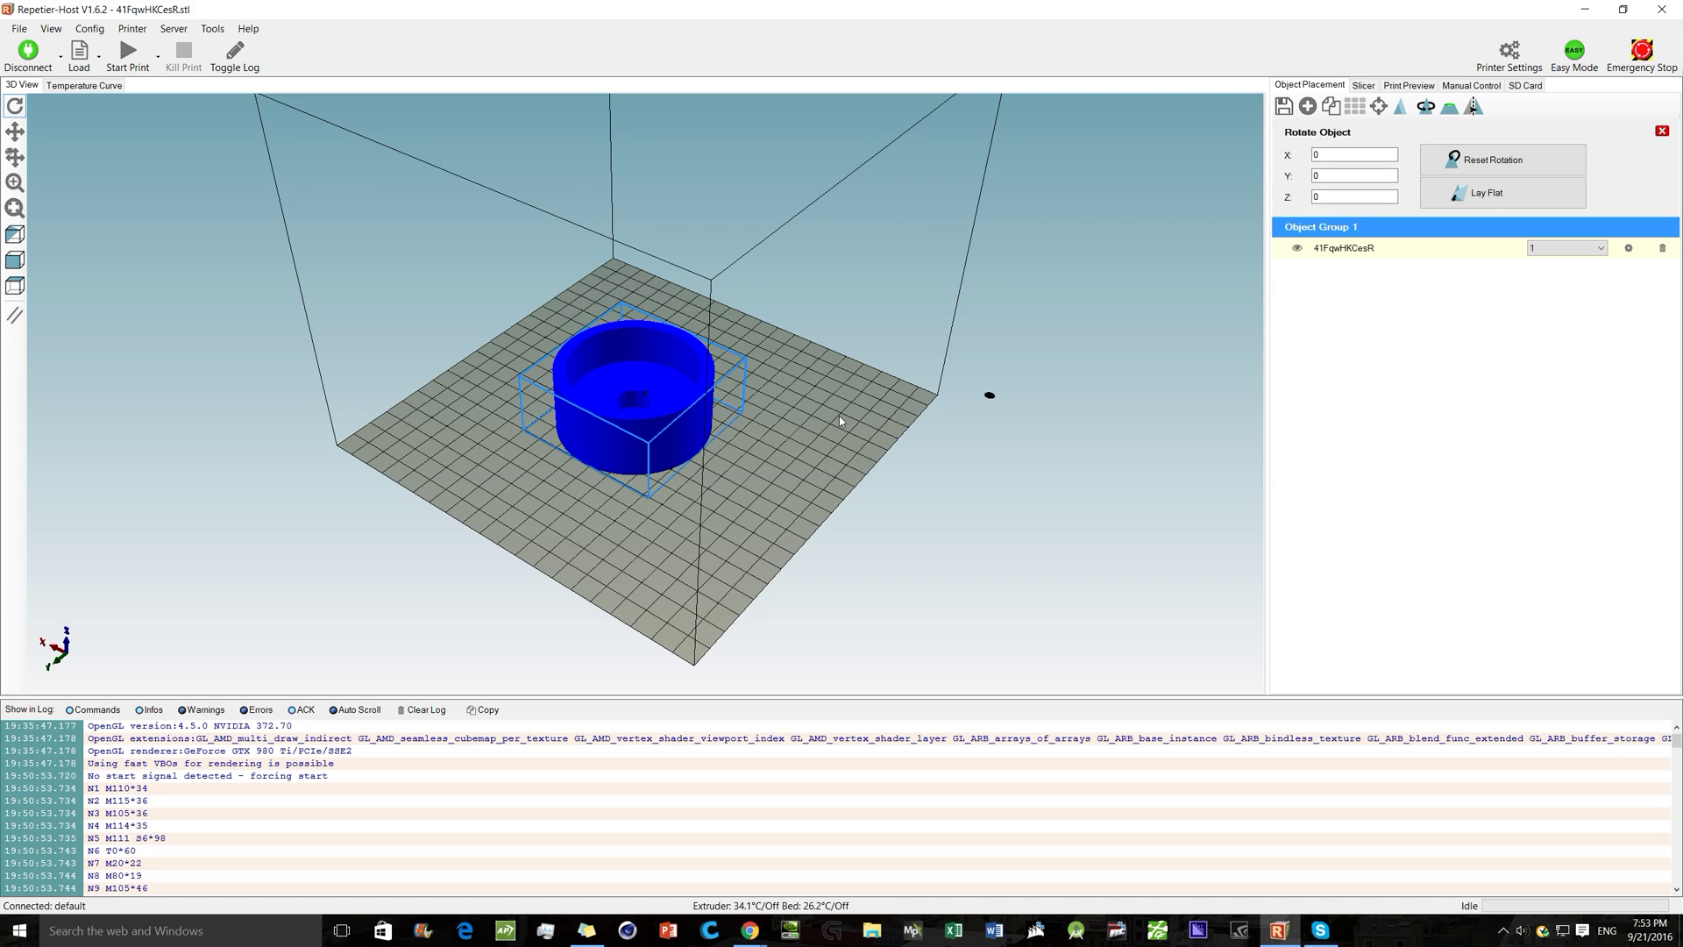
pyautogui.click(1355, 155)
pyautogui.write('90')
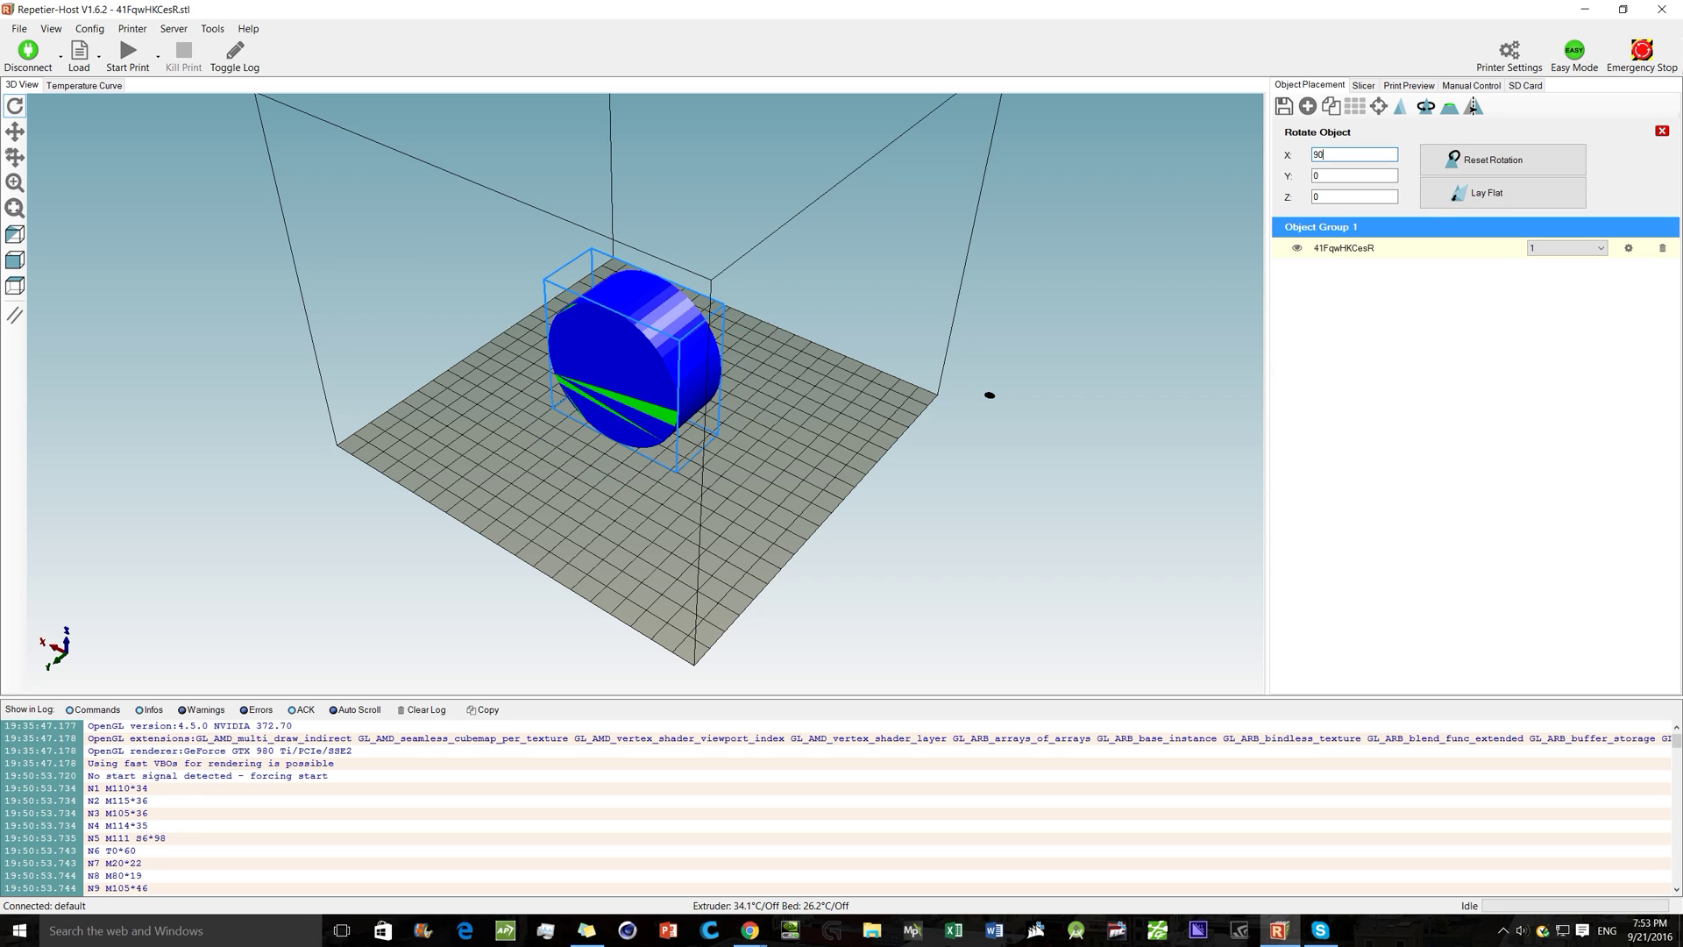
# Set the model's rotation about the X axis back to 0
pyautogui.press('BackSpace')
pyautogui.press('BackSpace')
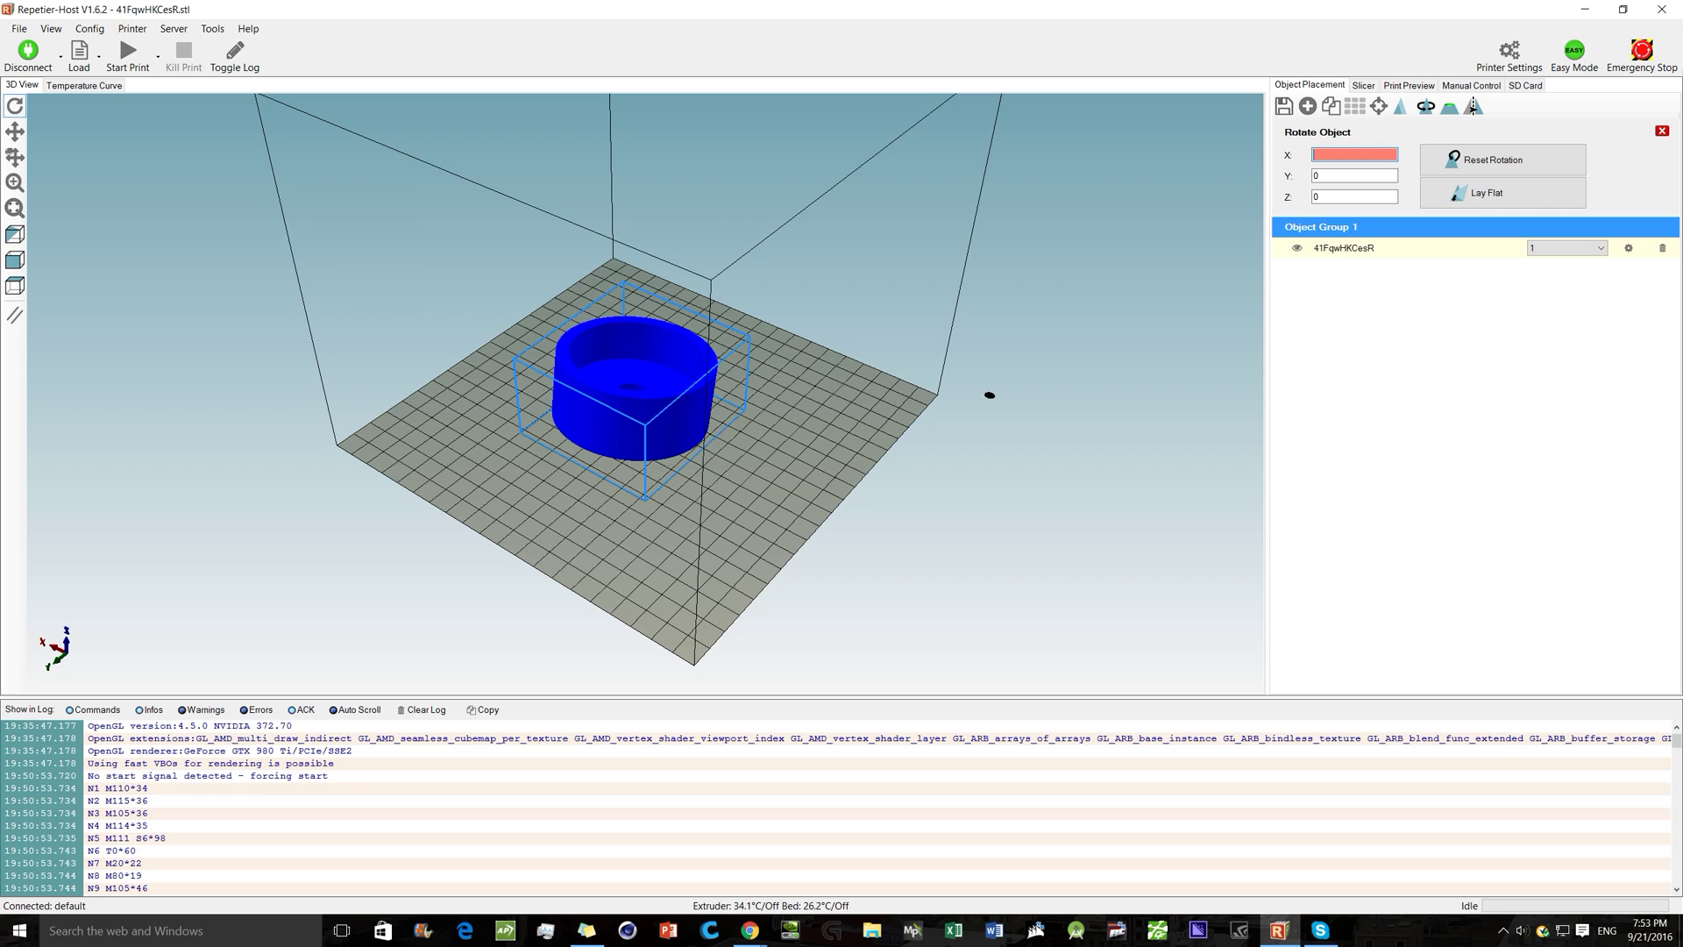
pyautogui.write('0')
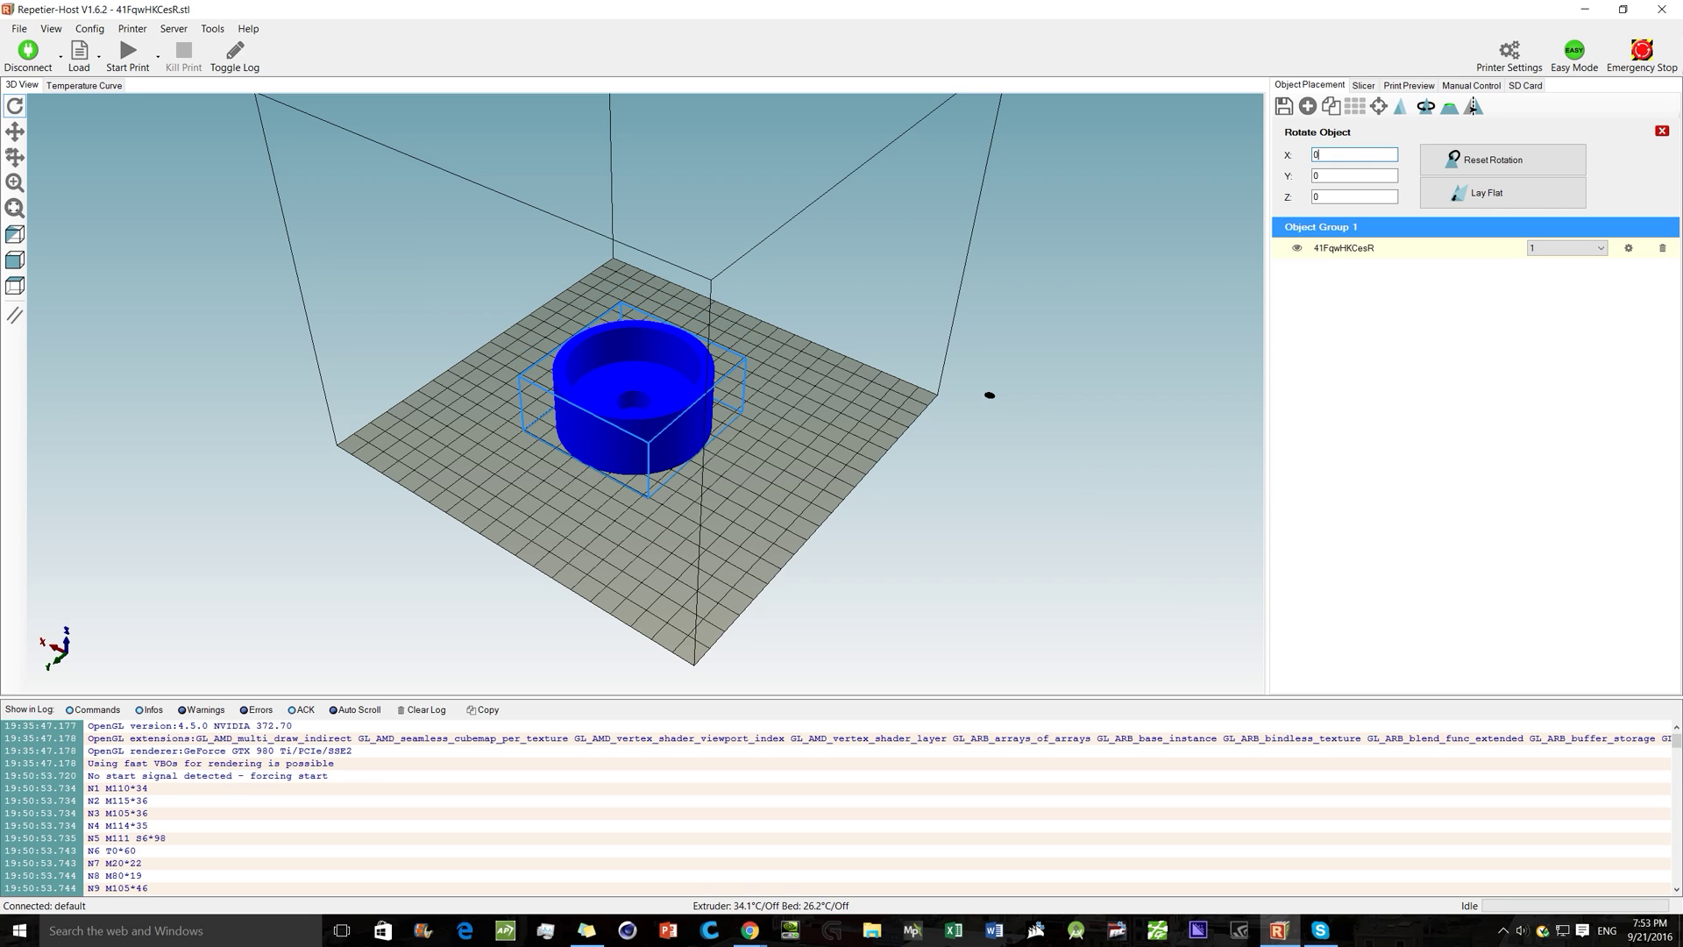
# Try a Y rotation of 60 degrees on the model, and set Y back to 0
pyautogui.click(1348, 179)
pyautogui.press('BackSpace')
pyautogui.write('60')
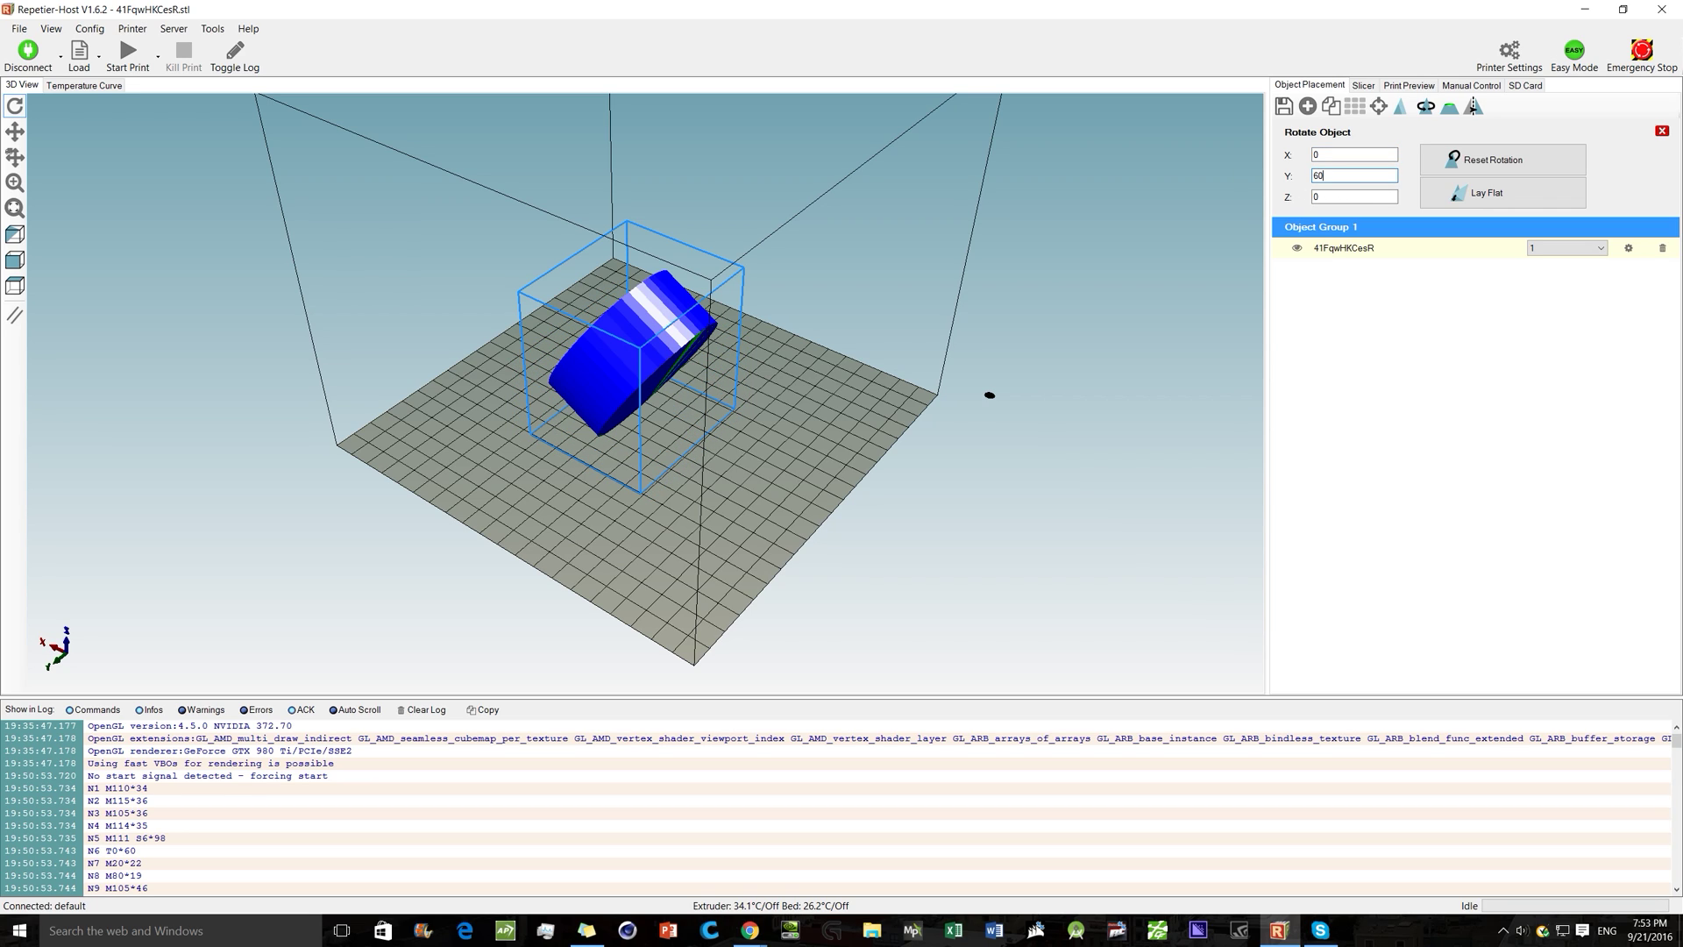
pyautogui.press('BackSpace')
pyautogui.press('BackSpace')
pyautogui.write('0')
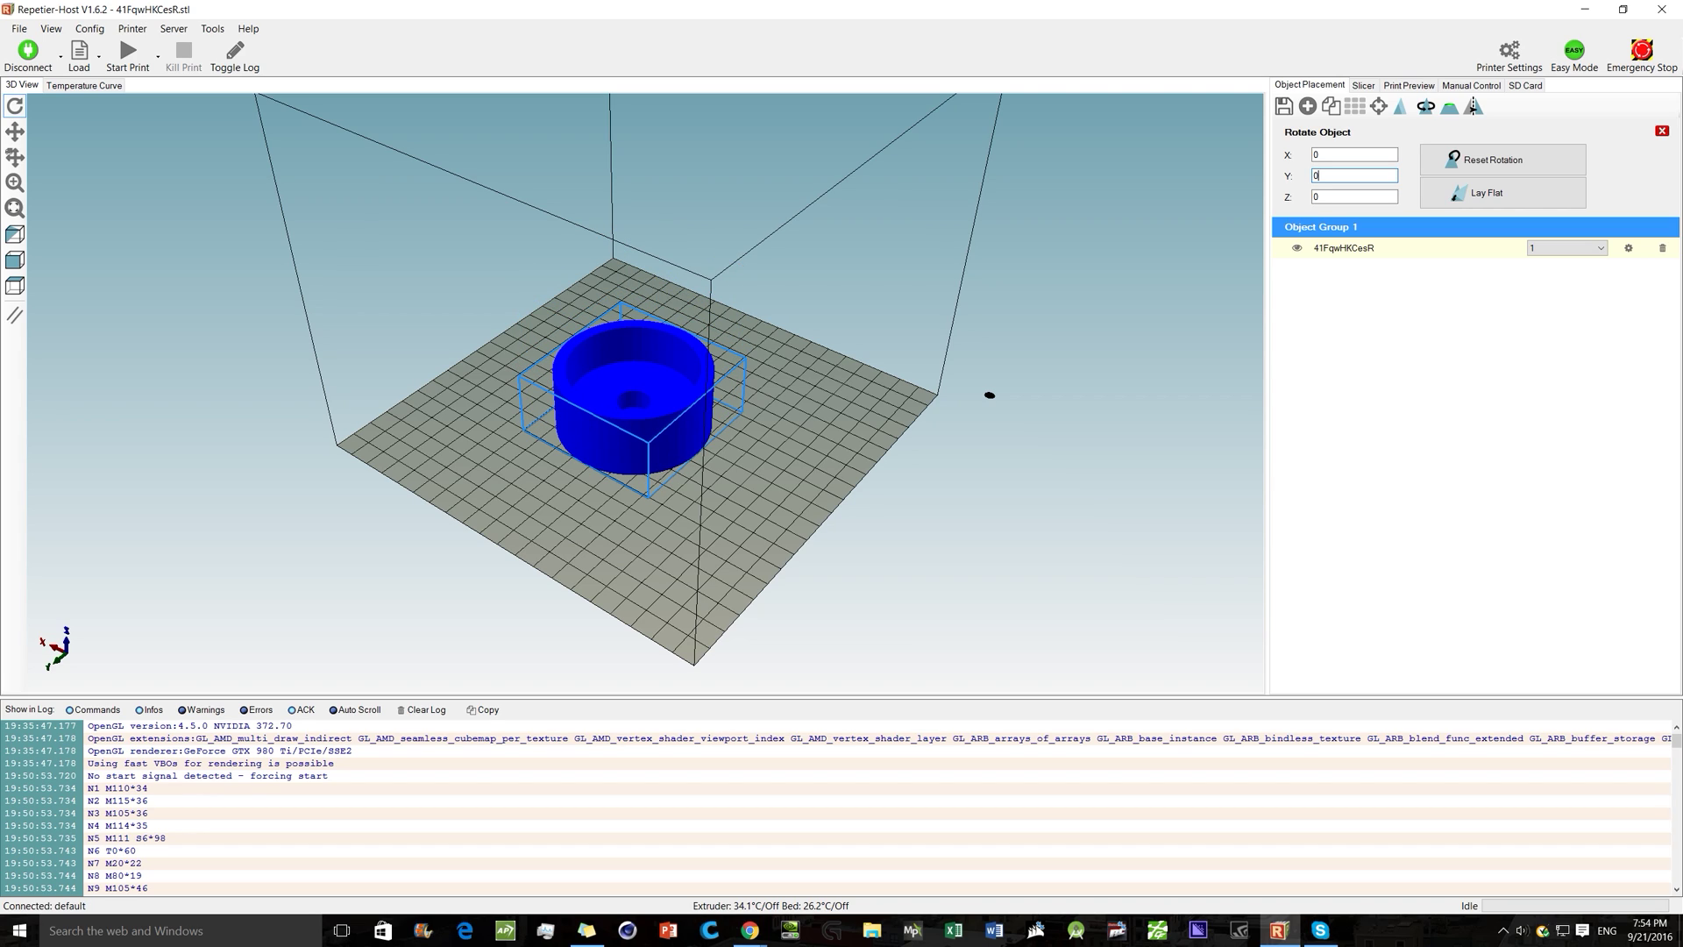
# Enter 0 for the model's rotation about the Z axis
pyautogui.click(1333, 197)
pyautogui.press('BackSpace')
pyautogui.write('0')
pyautogui.click(812, 387)
pyautogui.moveTo(853, 425); pyautogui.dragTo(1008, 404)
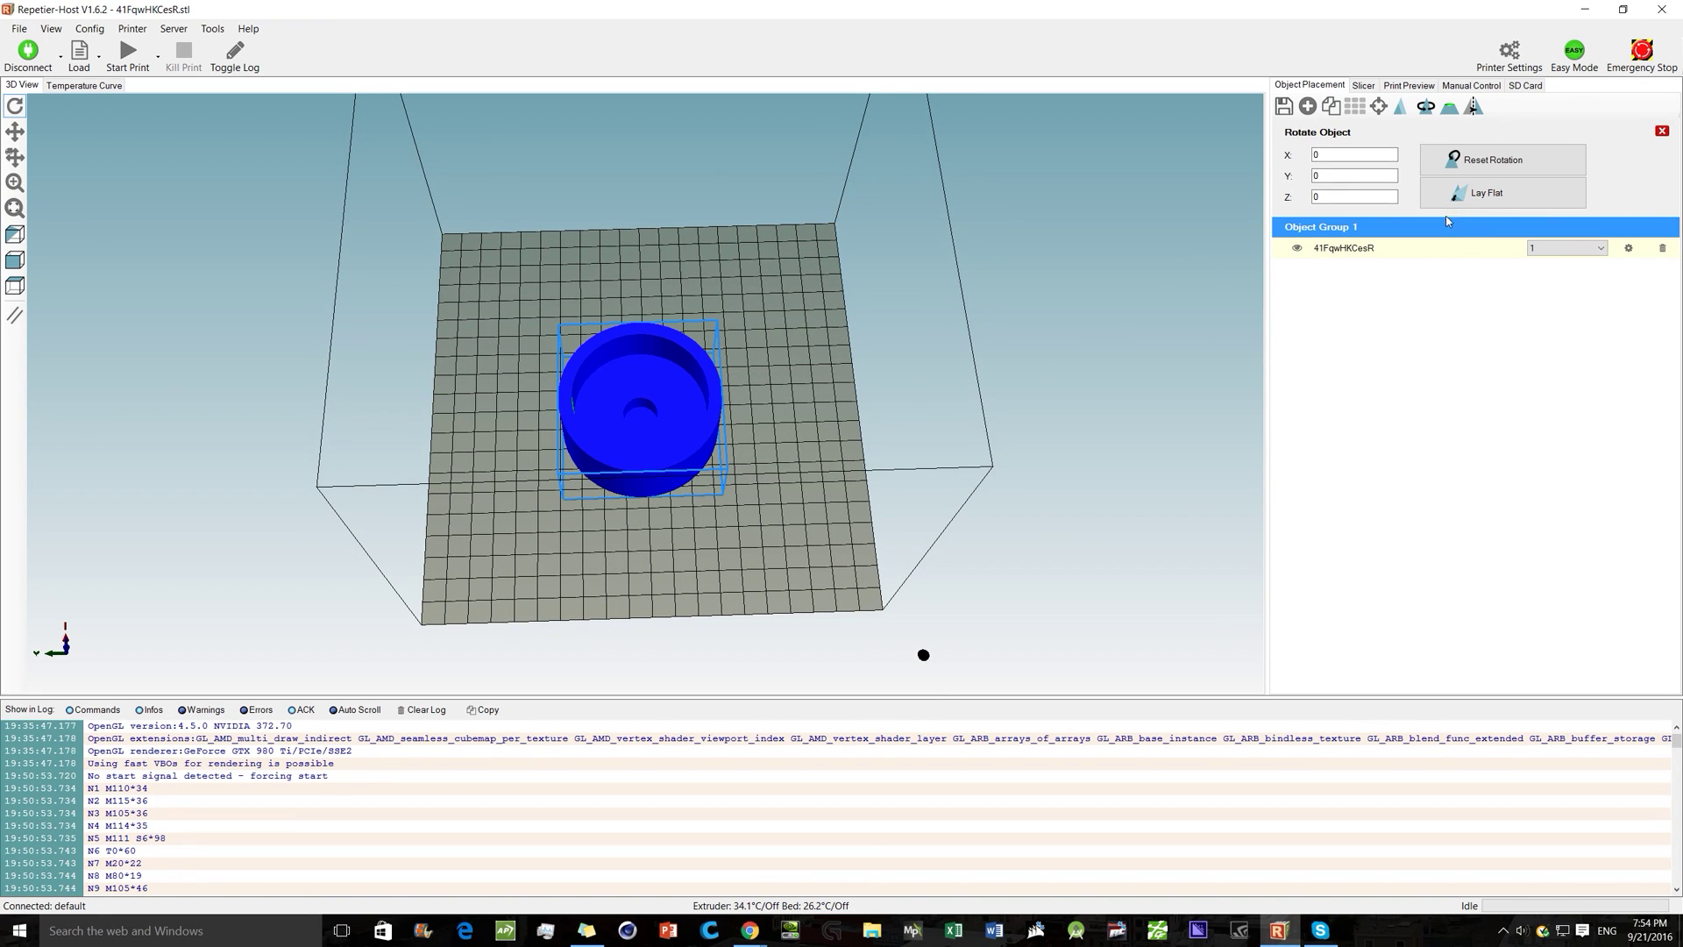
# Reset the model's rotation after trying to lay it flat, and center it on the print bed
pyautogui.click(1520, 188)
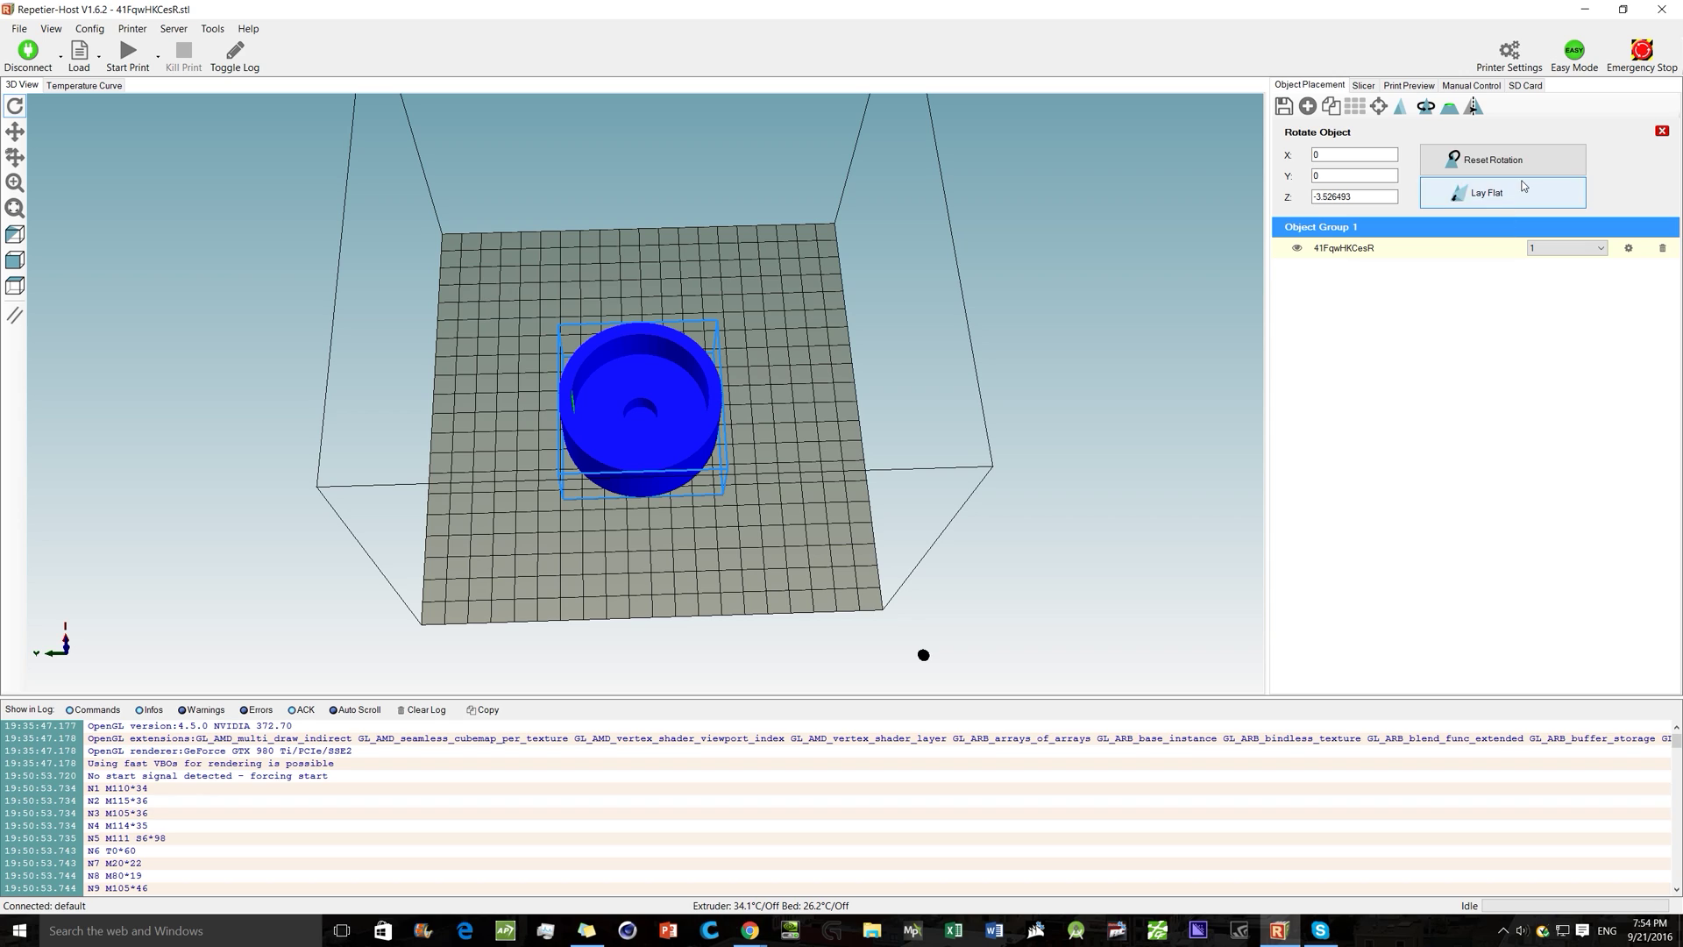
pyautogui.click(1506, 161)
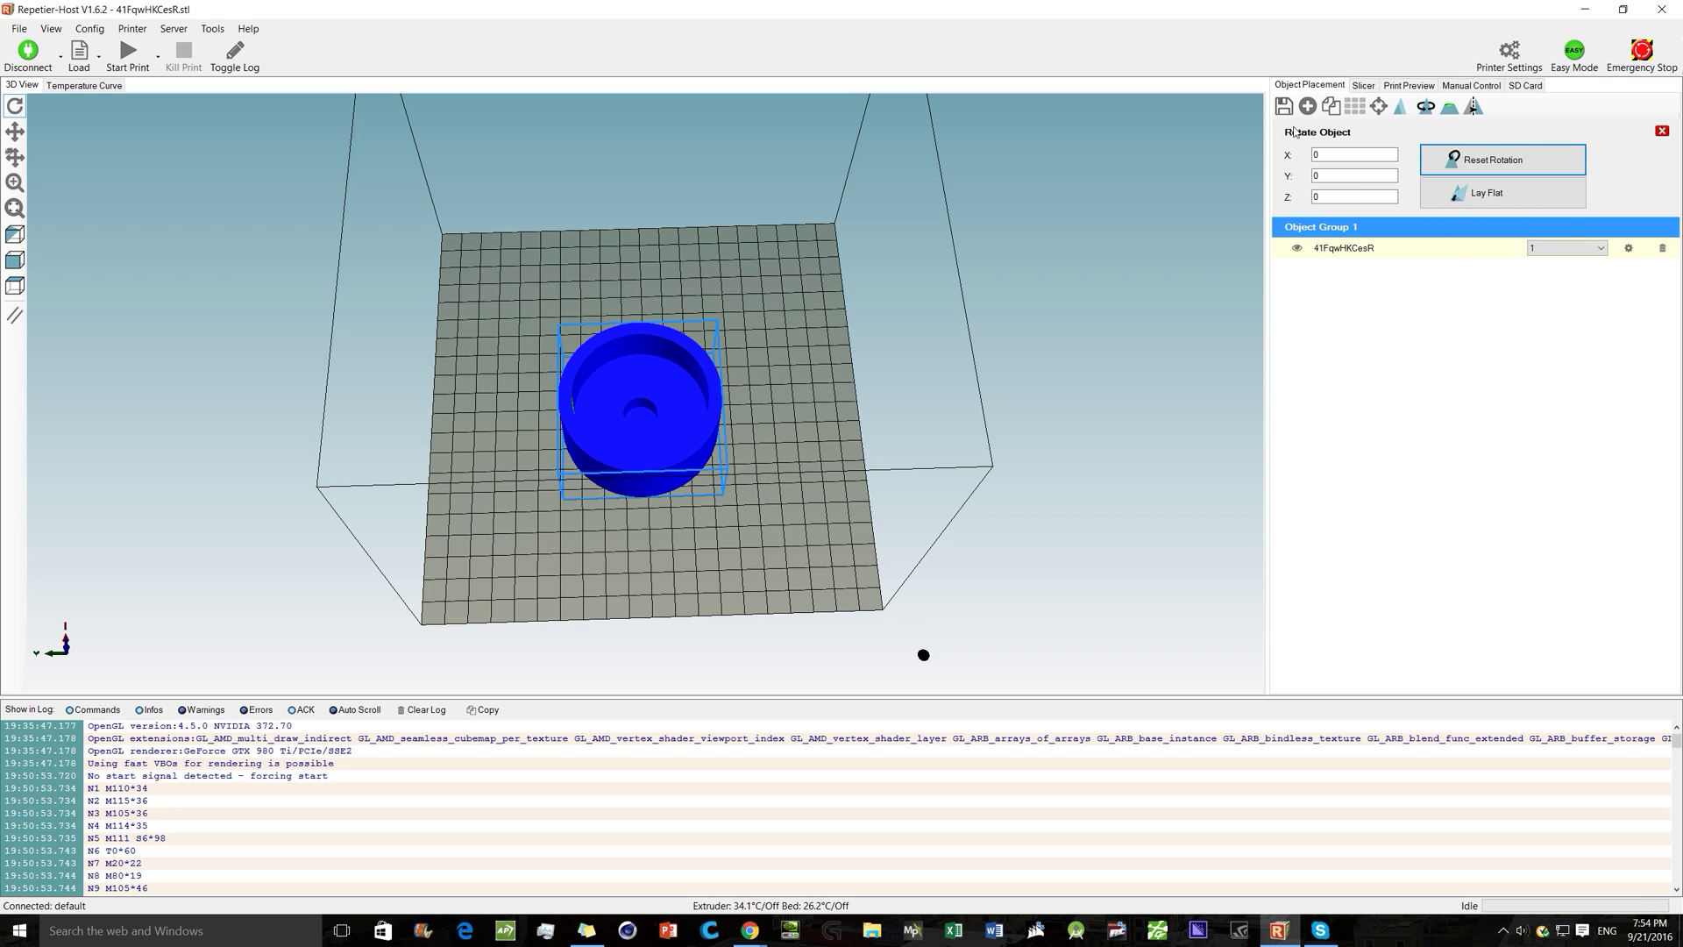
pyautogui.click(1385, 115)
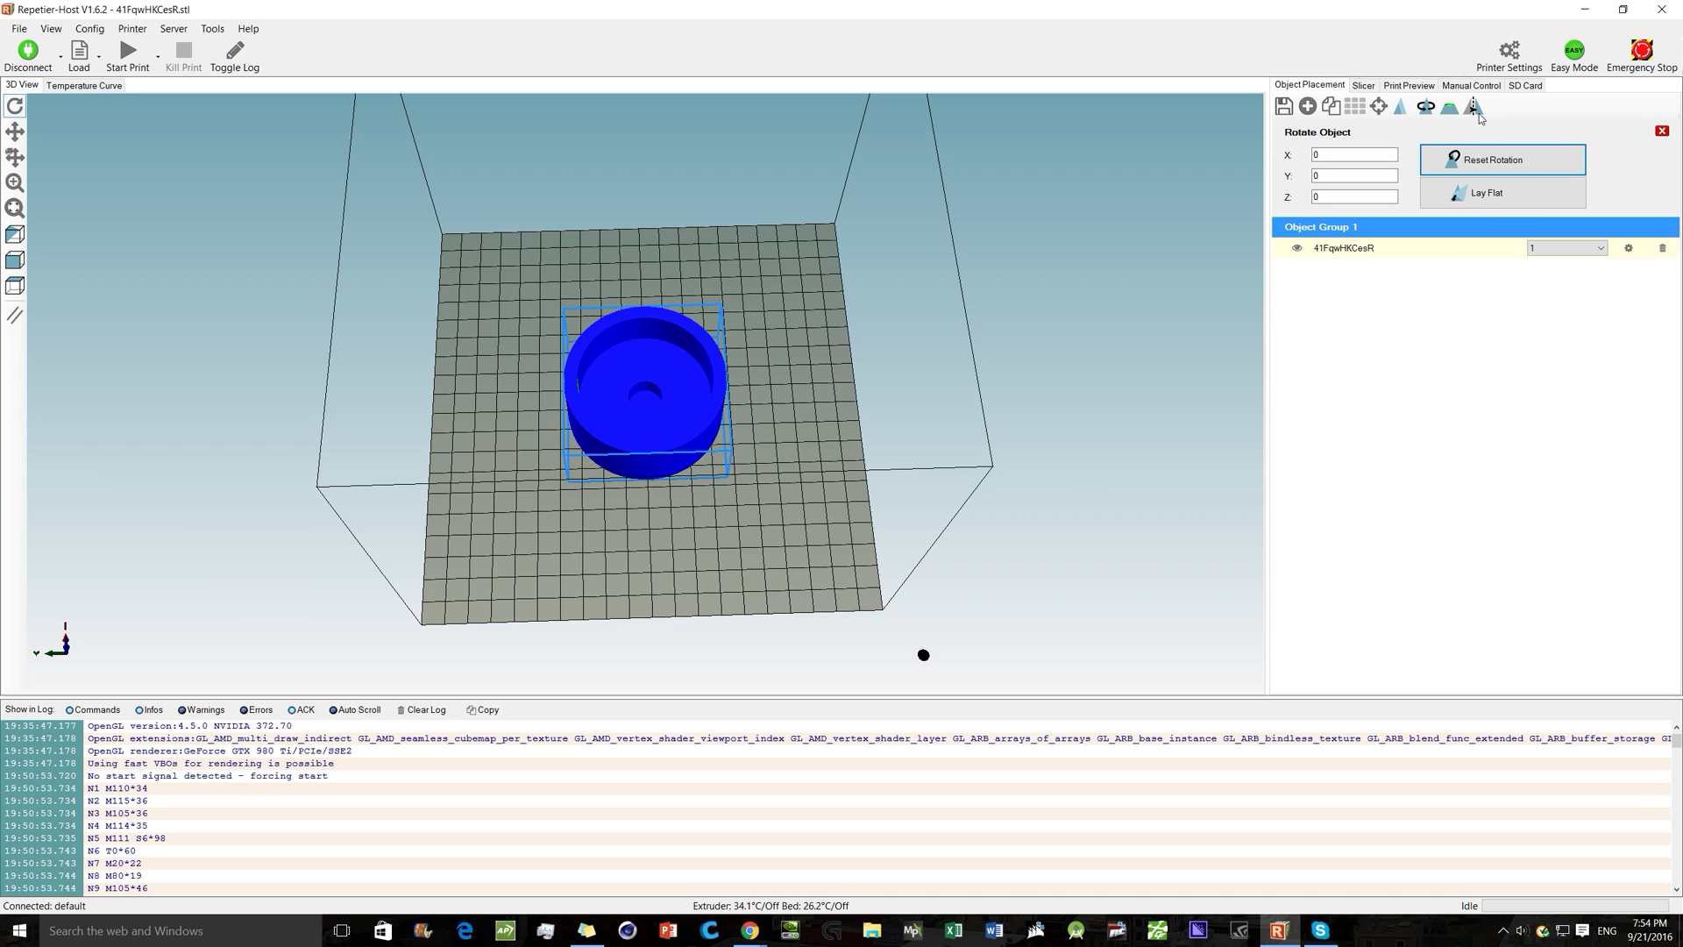
# Examine the model's interior in a cross-section view, adjusting the position and azimuth of the cutting plane
pyautogui.click(1450, 106)
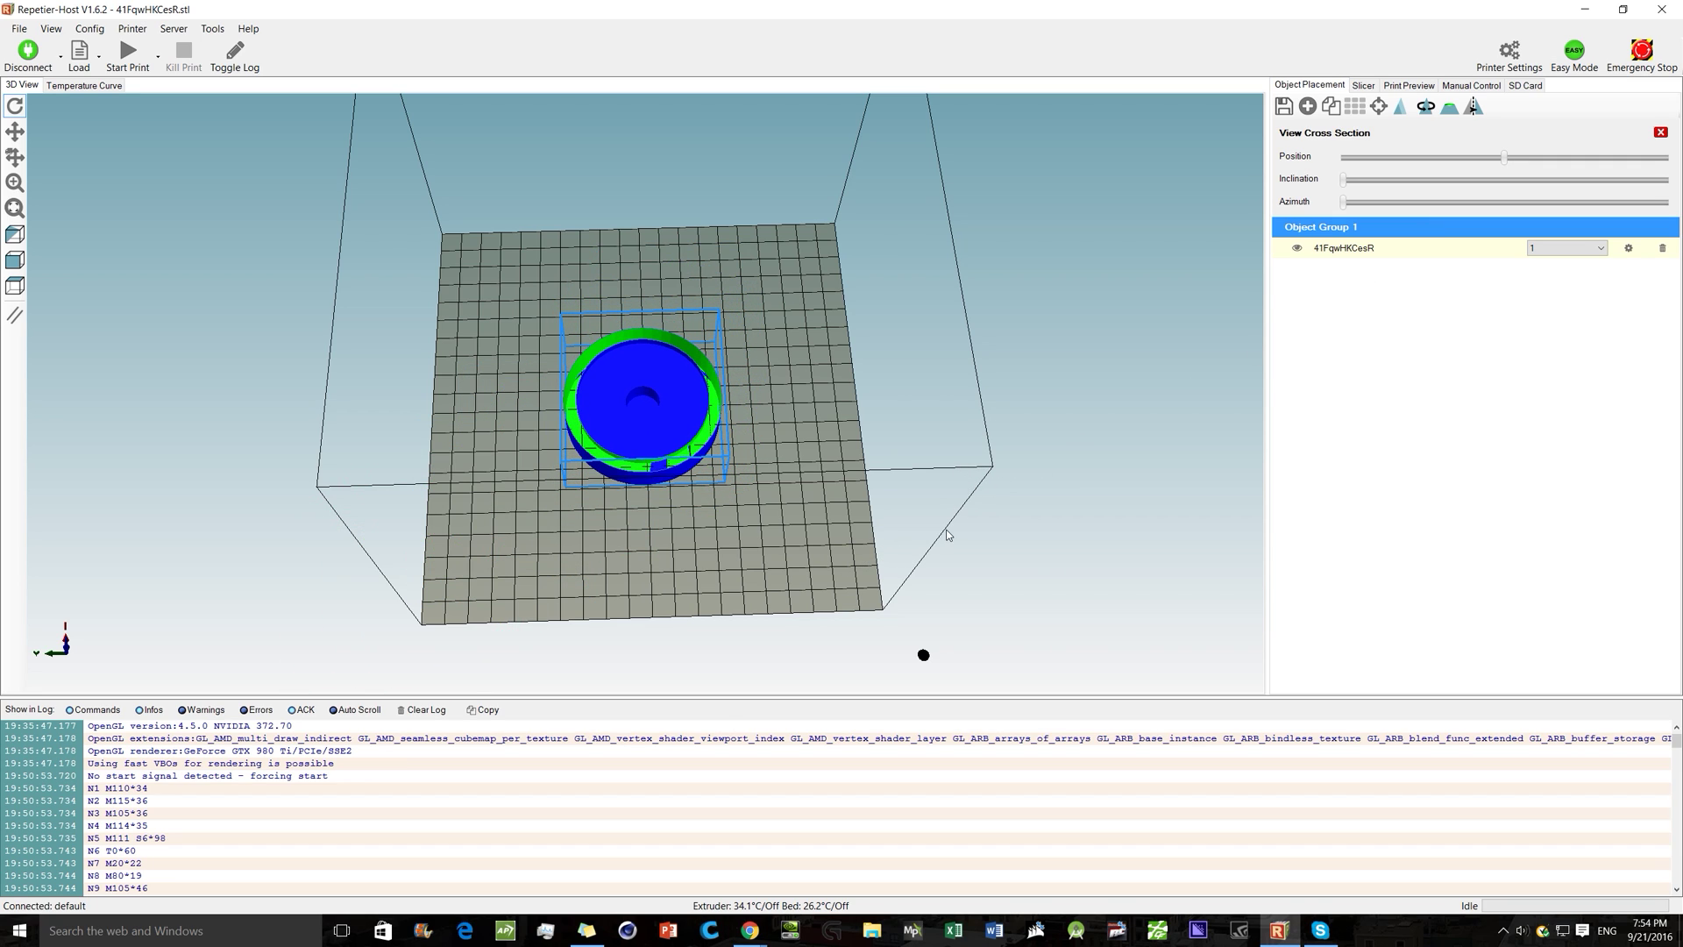
pyautogui.moveTo(620, 405)
pyautogui.mouseDown()
pyautogui.moveTo(763, 434)
pyautogui.moveTo(646, 398)
pyautogui.moveTo(692, 398)
pyautogui.moveTo(650, 374)
pyautogui.moveTo(575, 392)
pyautogui.moveTo(618, 399)
pyautogui.mouseUp()
pyautogui.moveTo(798, 399); pyautogui.dragTo(355, 280)
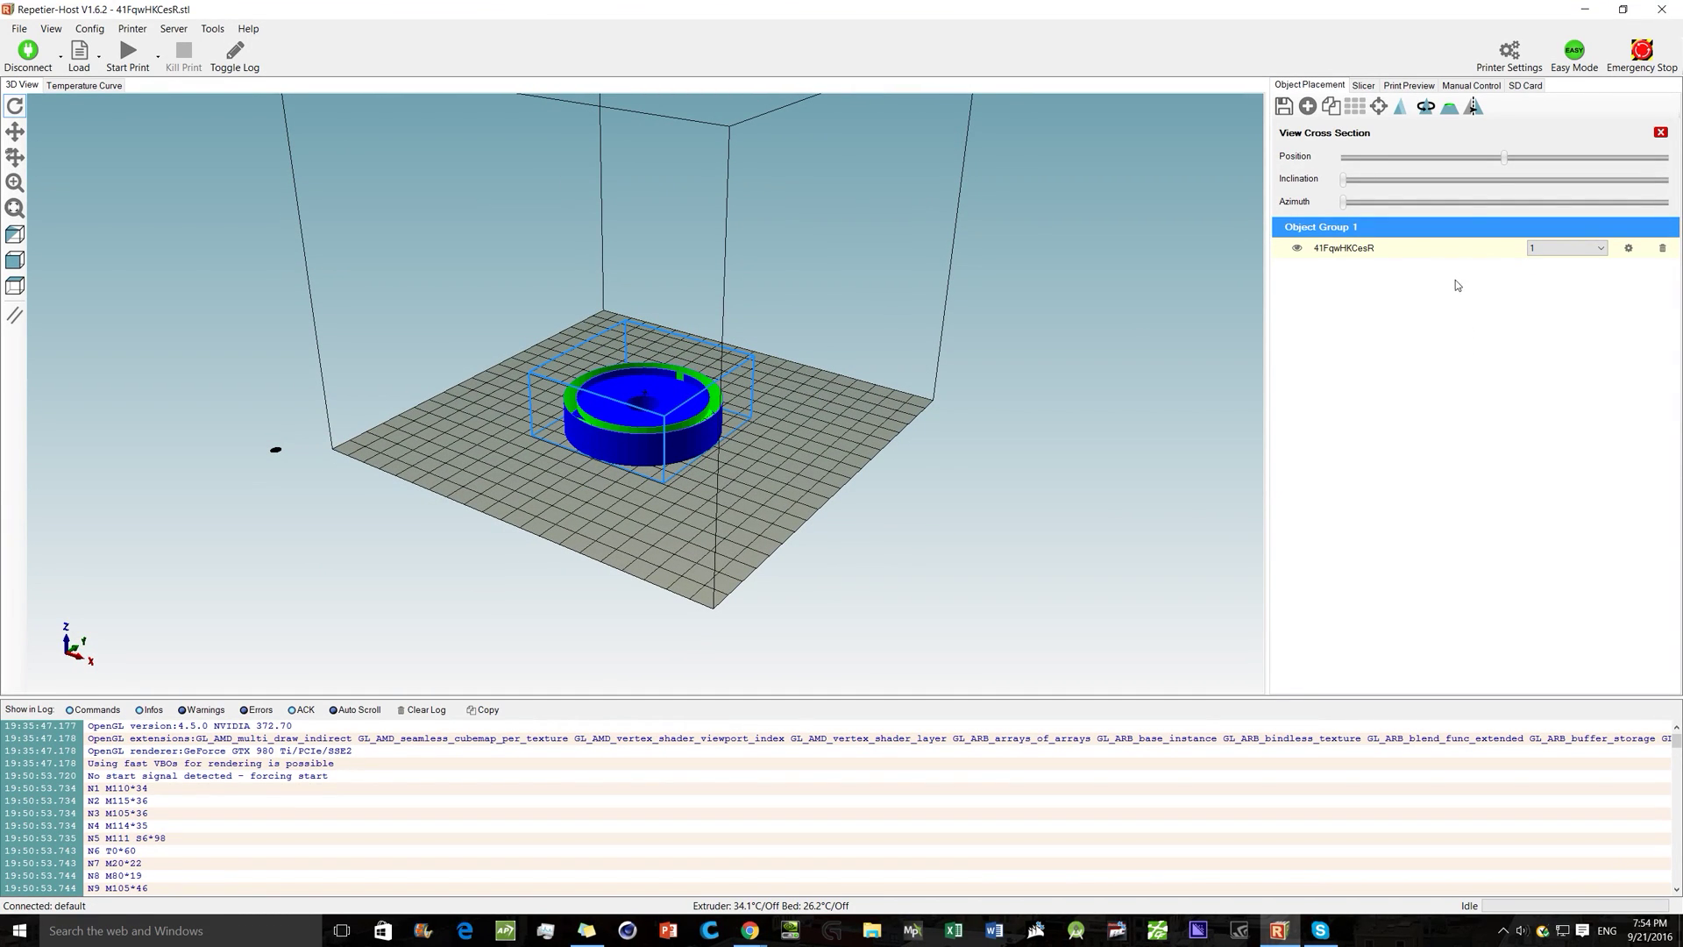
pyautogui.moveTo(1508, 159); pyautogui.dragTo(1415, 207)
pyautogui.click(1404, 158)
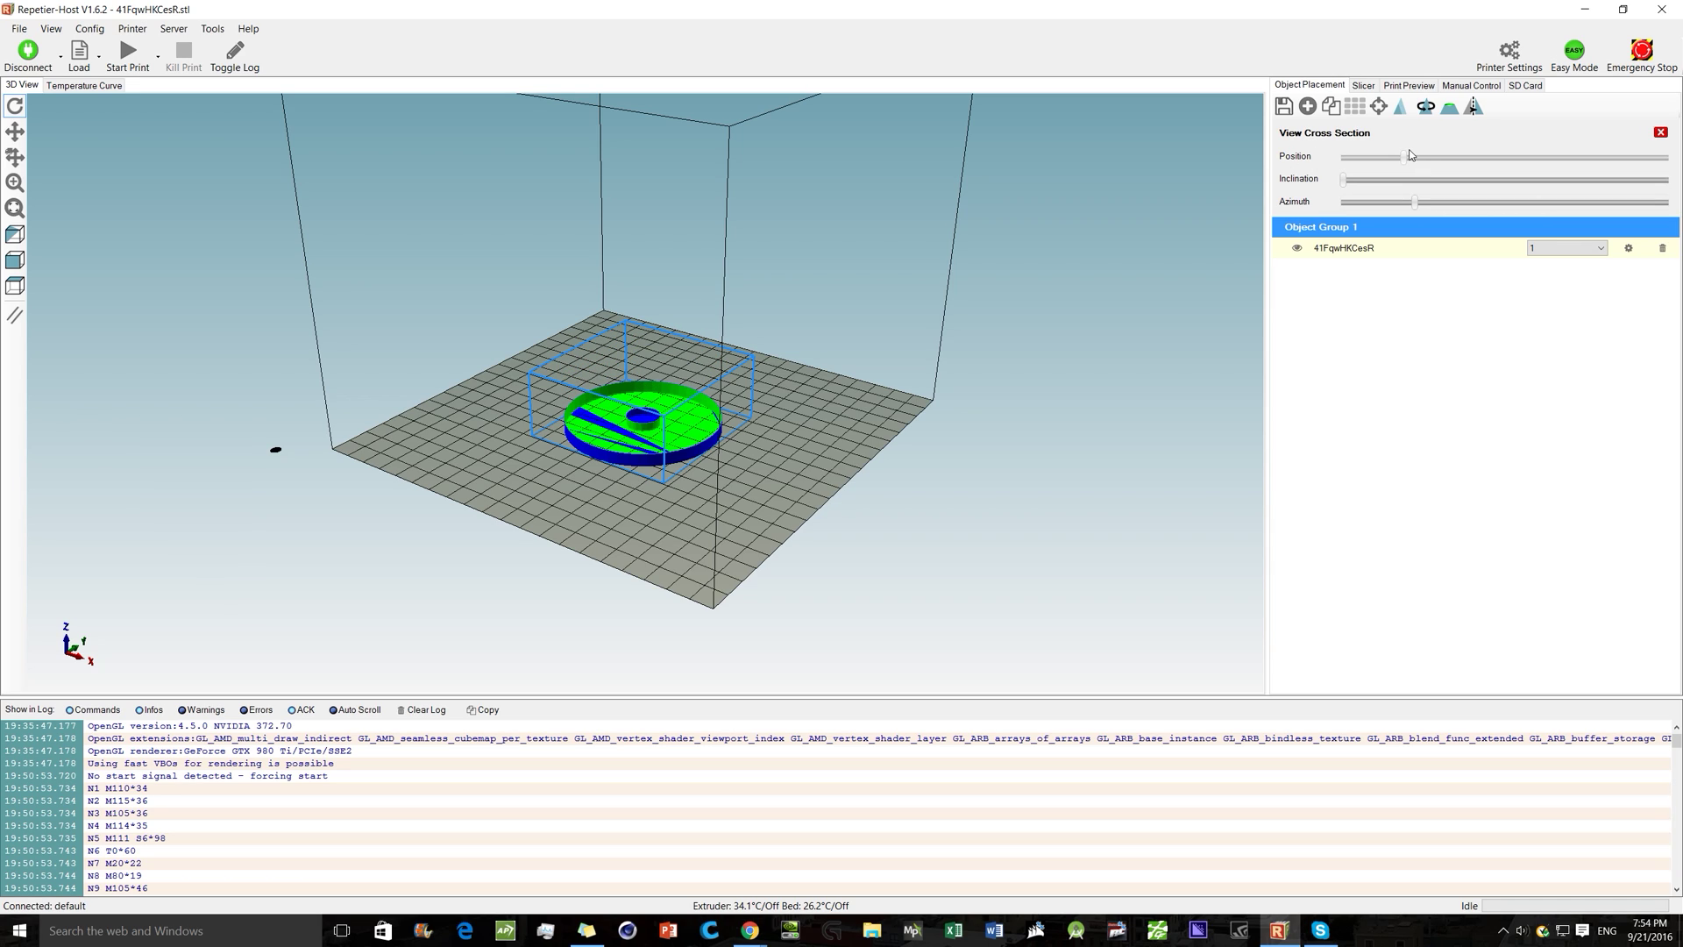
pyautogui.scroll(-10, 1411, 157)
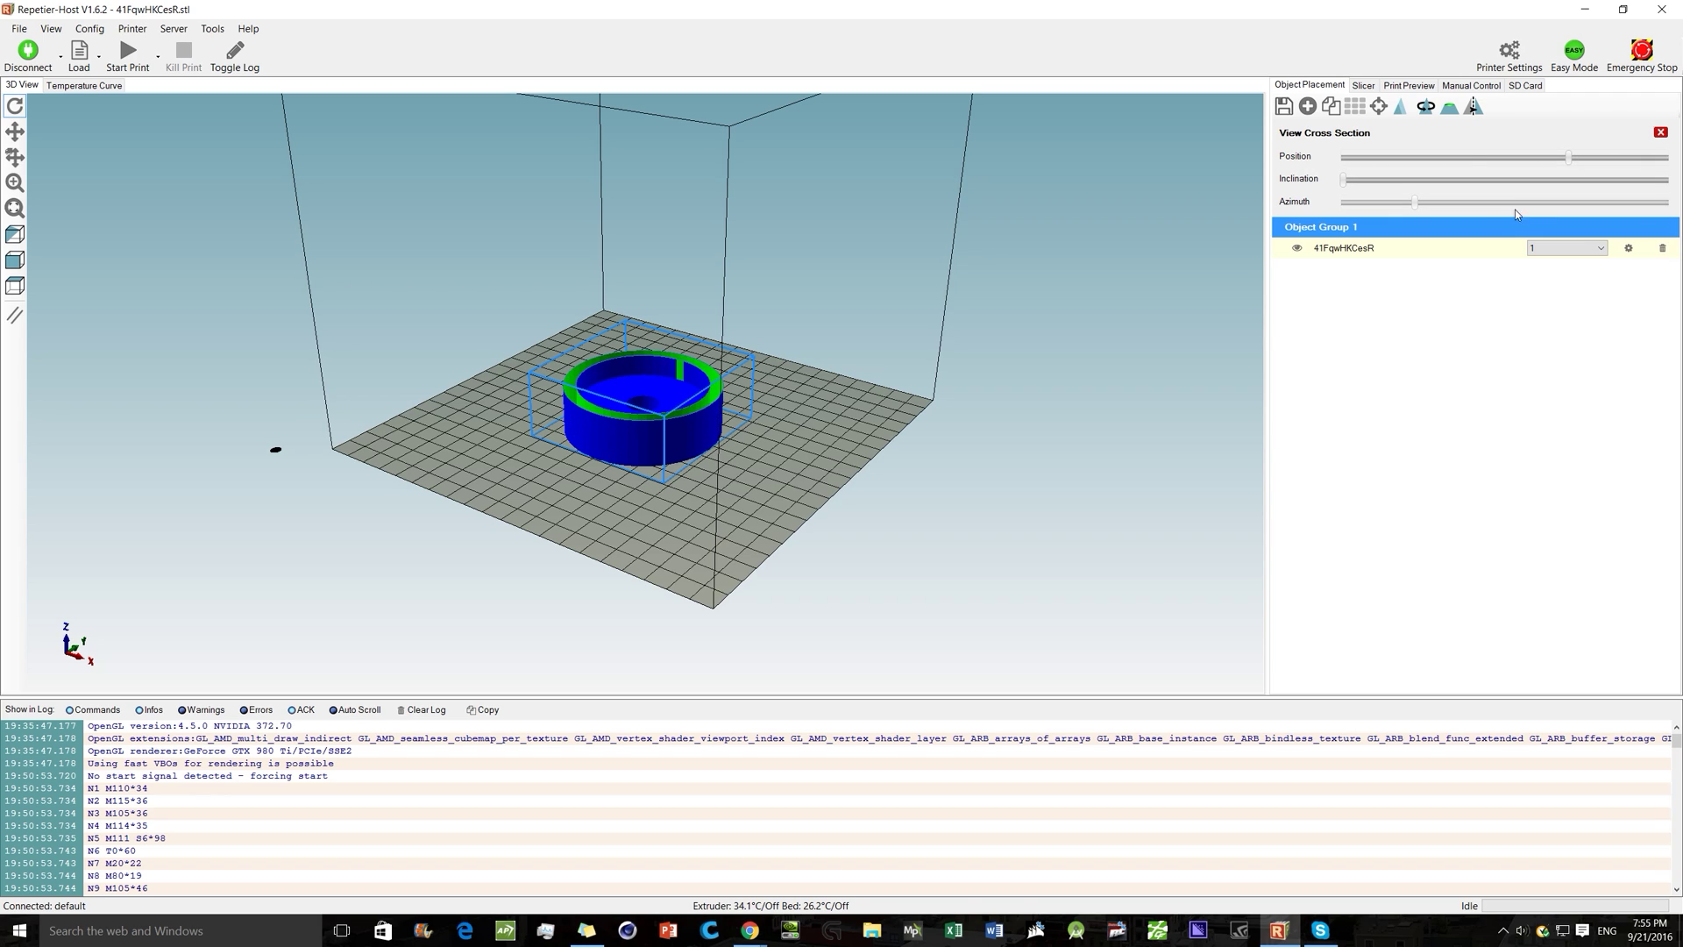
pyautogui.moveTo(1415, 203)
pyautogui.mouseDown()
pyautogui.moveTo(1586, 207)
pyautogui.moveTo(1370, 219)
pyautogui.moveTo(1631, 205)
pyautogui.moveTo(1434, 203)
pyautogui.mouseUp()
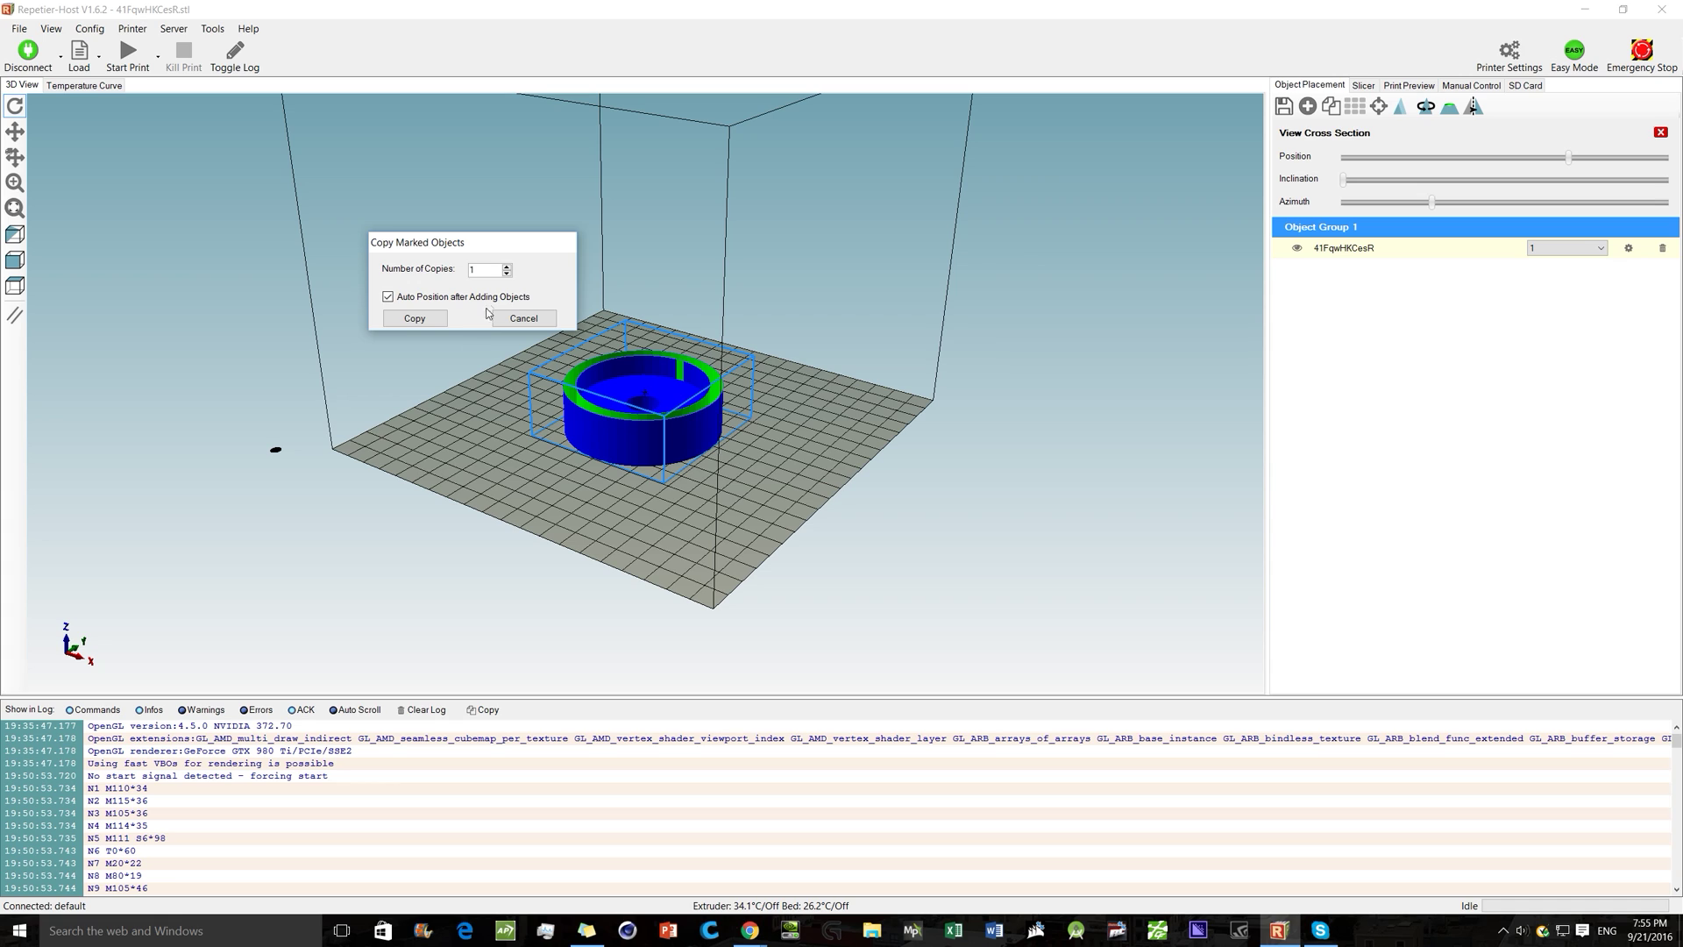
# Copy the model with auto positioning until four of them are arranged on the print bed
pyautogui.click(446, 318)
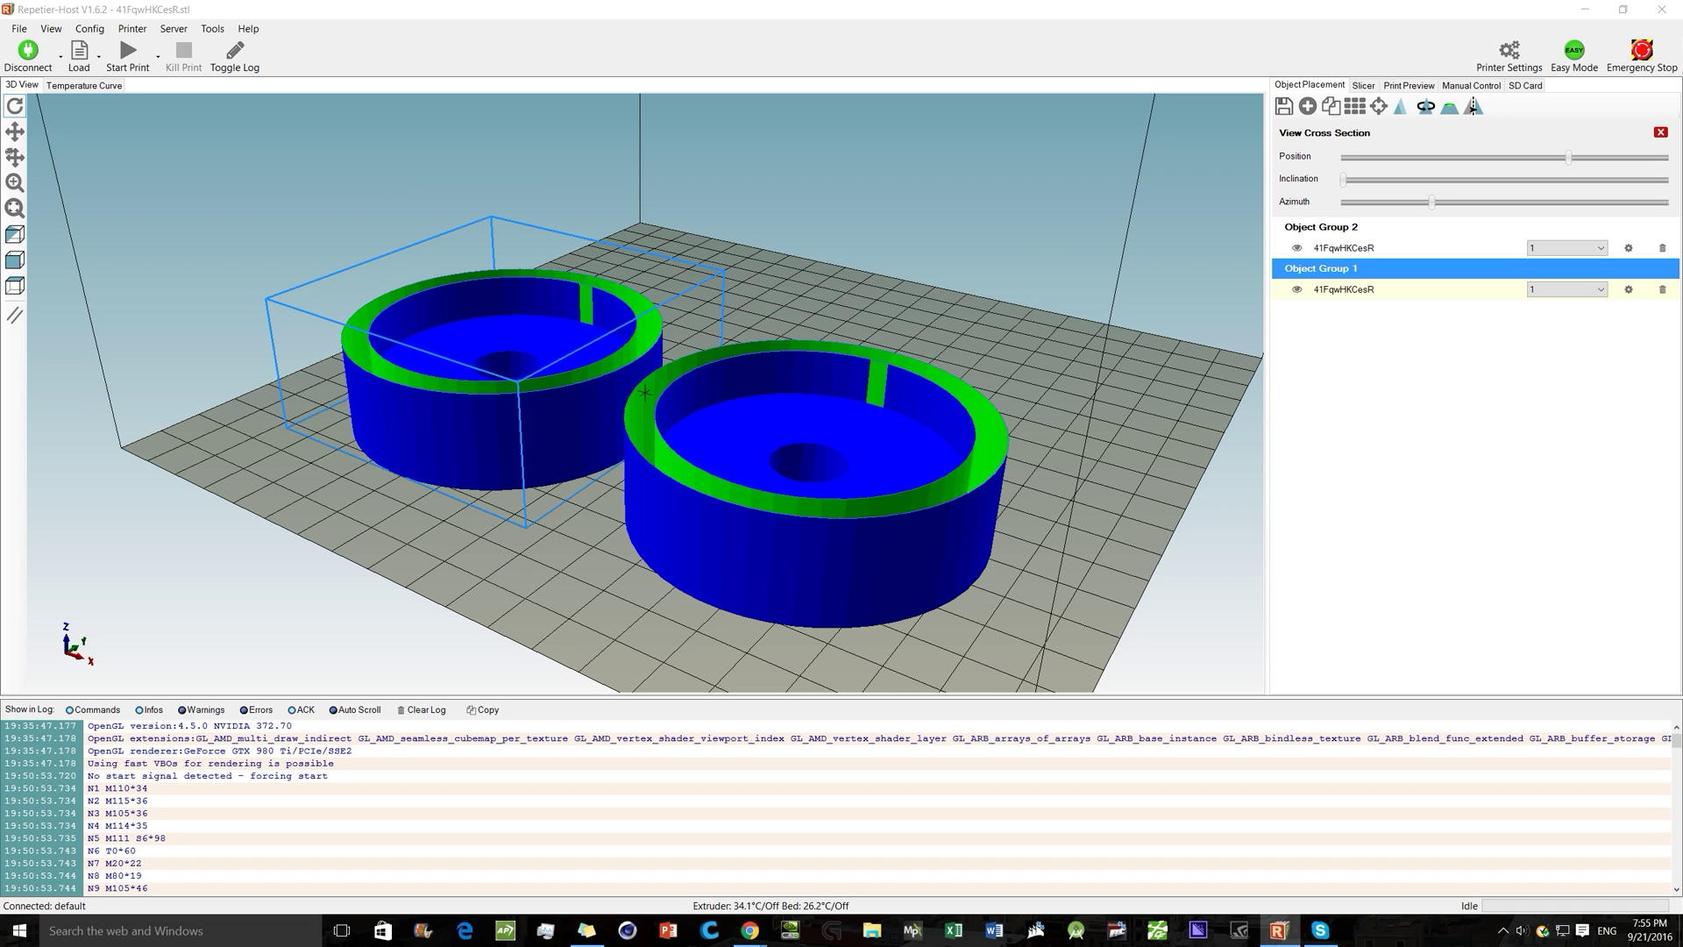
pyautogui.click(474, 306)
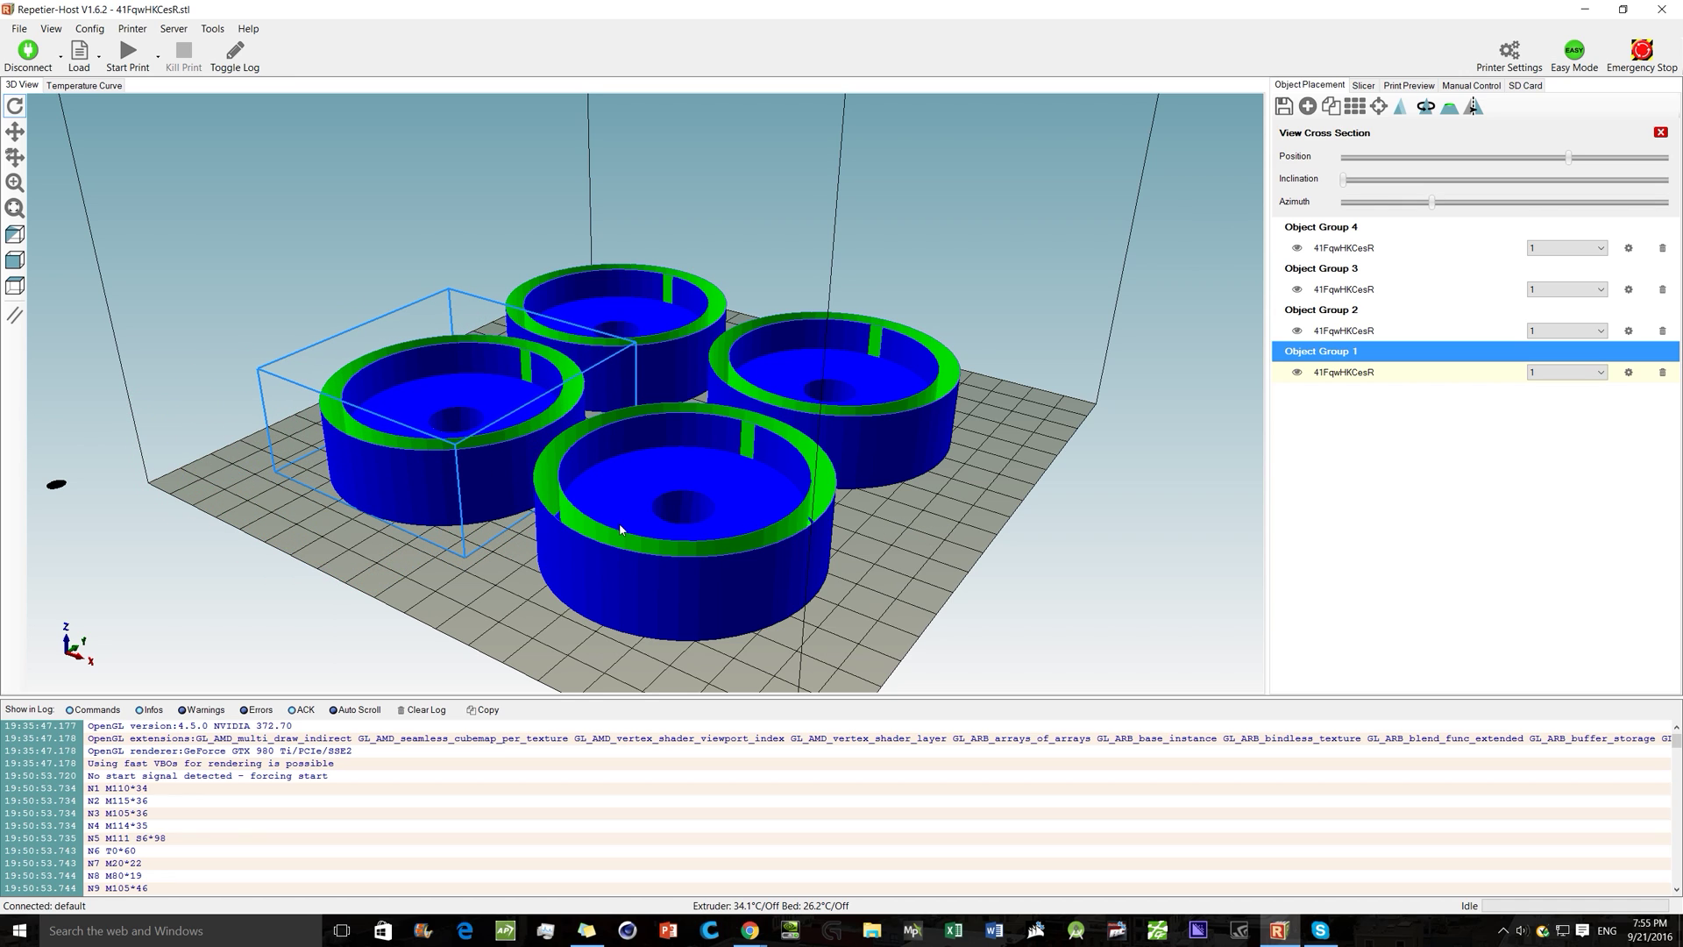
pyautogui.moveTo(620, 530); pyautogui.dragTo(715, 552)
# Delete the three copies of the model and move the remaining original back to the middle of the bed
pyautogui.click(458, 428)
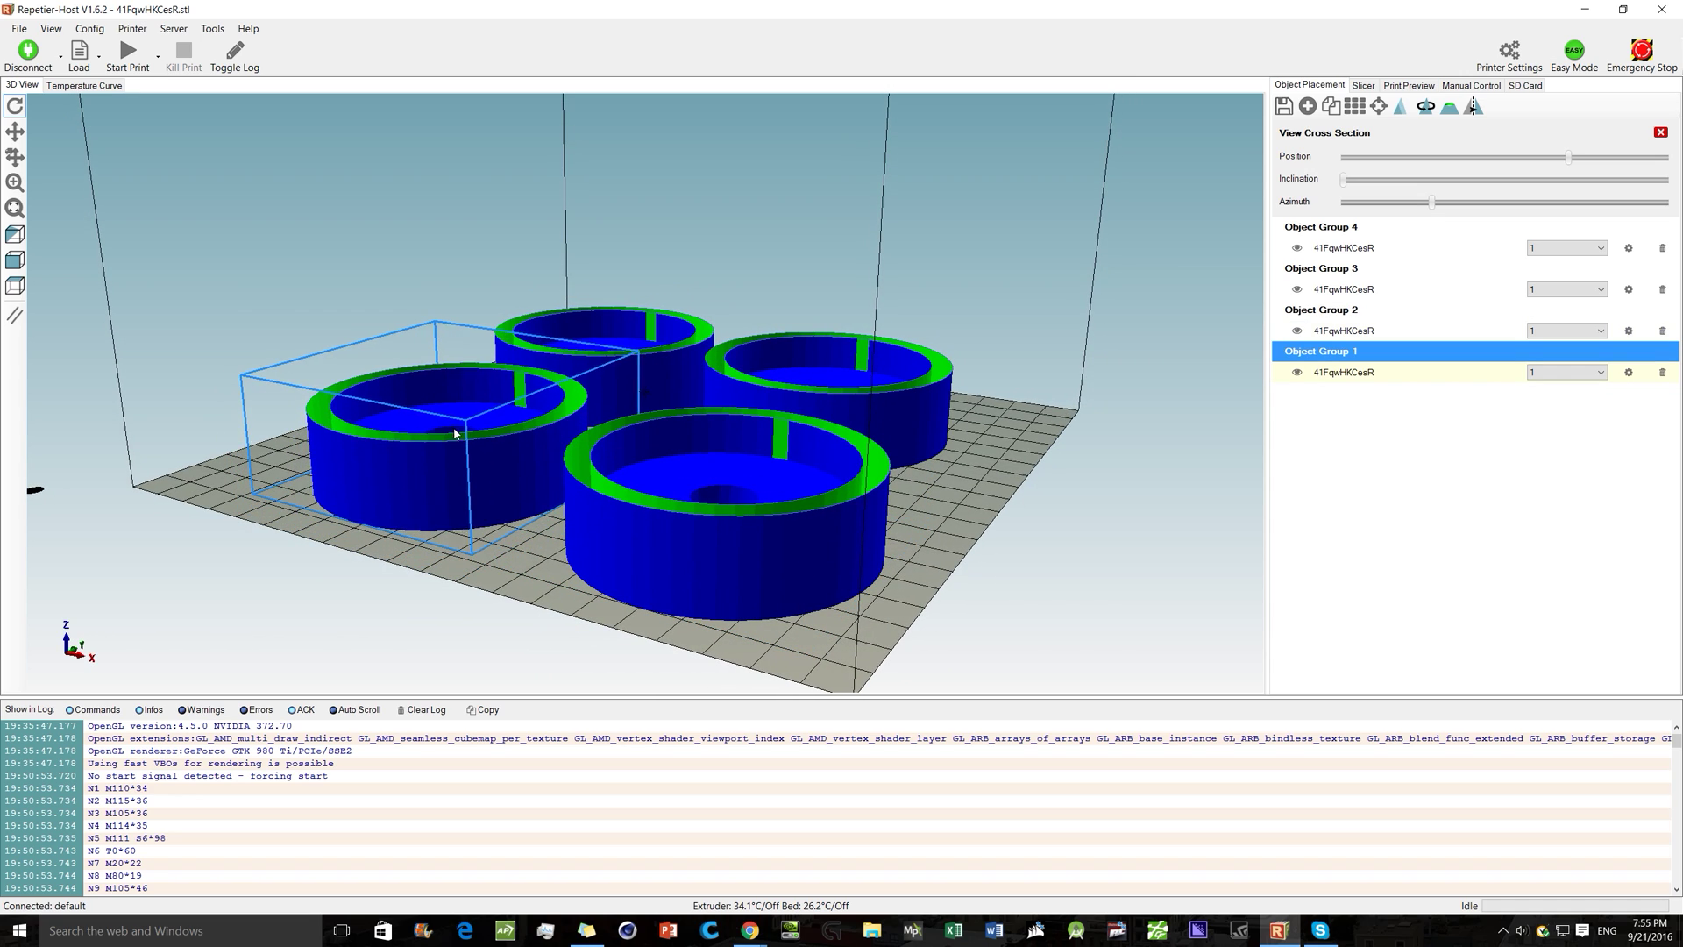
pyautogui.click(761, 518)
pyautogui.press('Delete')
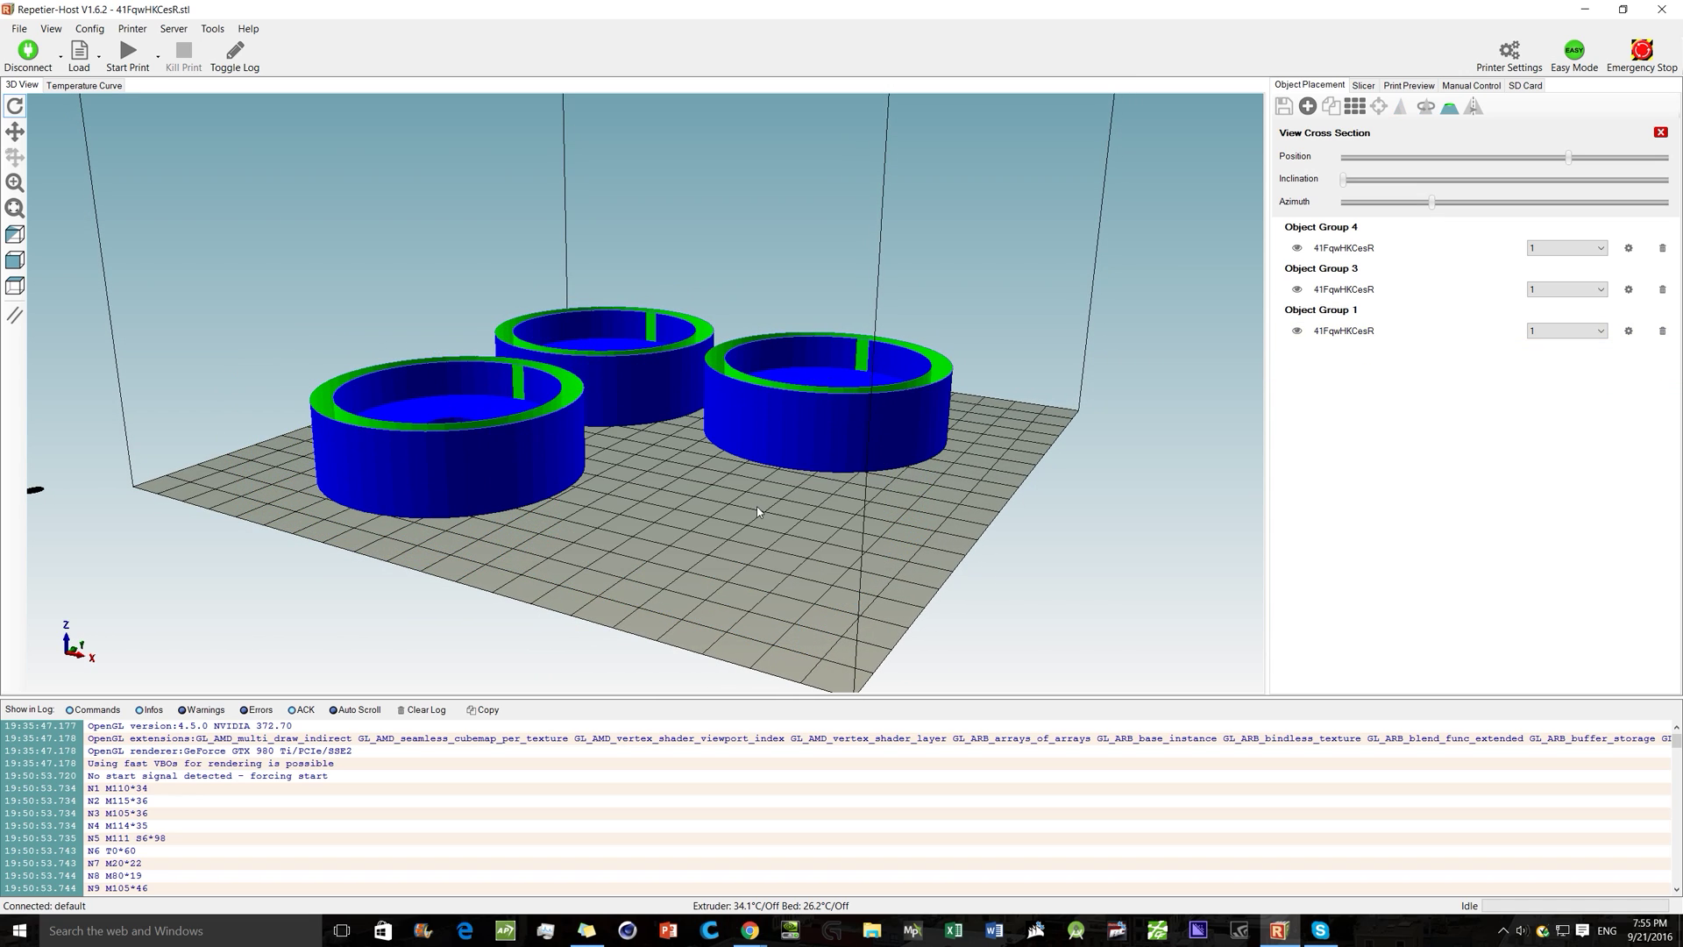
pyautogui.click(872, 408)
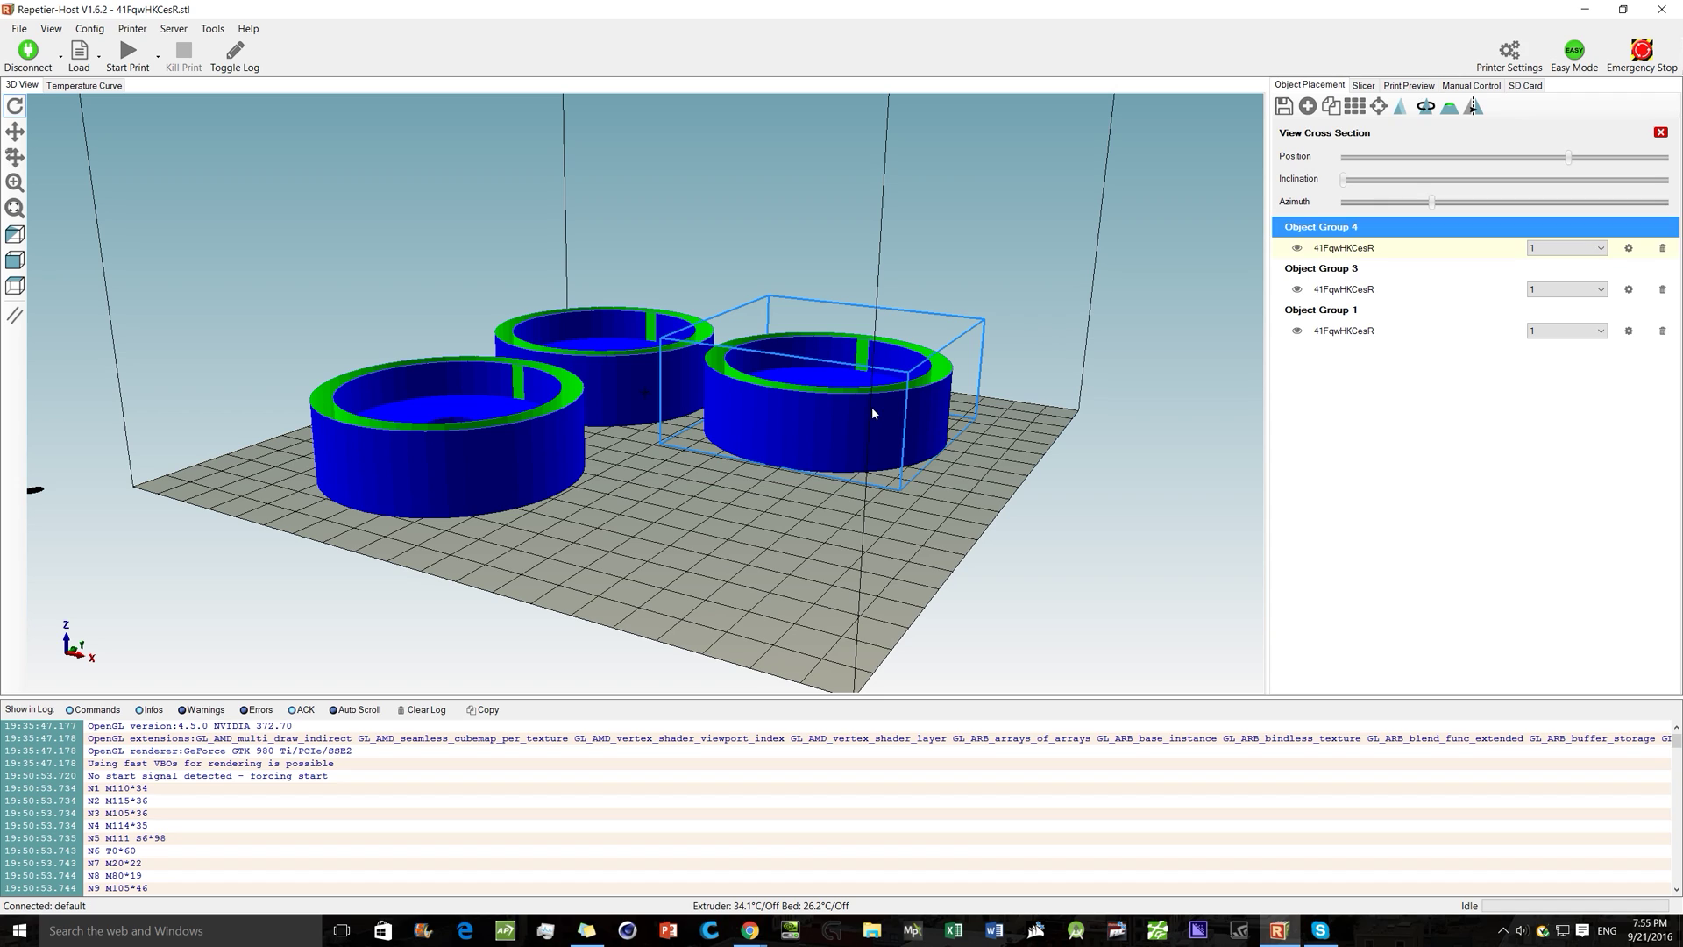
pyautogui.click(1662, 248)
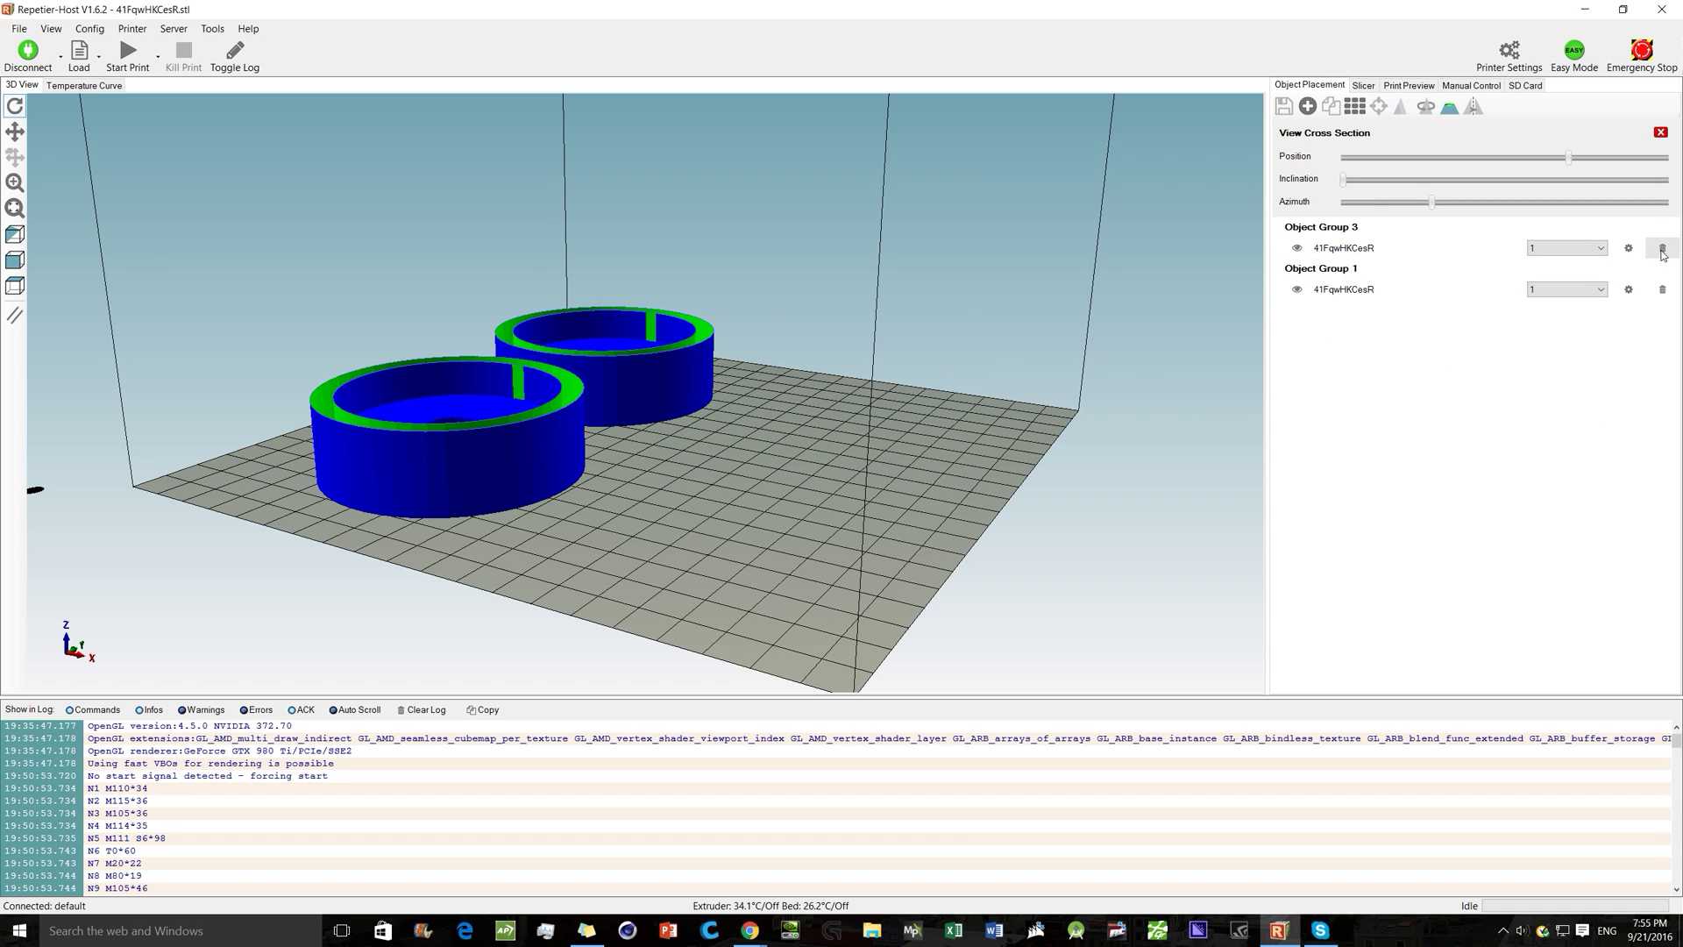
pyautogui.click(682, 394)
pyautogui.press('Delete')
pyautogui.moveTo(477, 459); pyautogui.dragTo(712, 451)
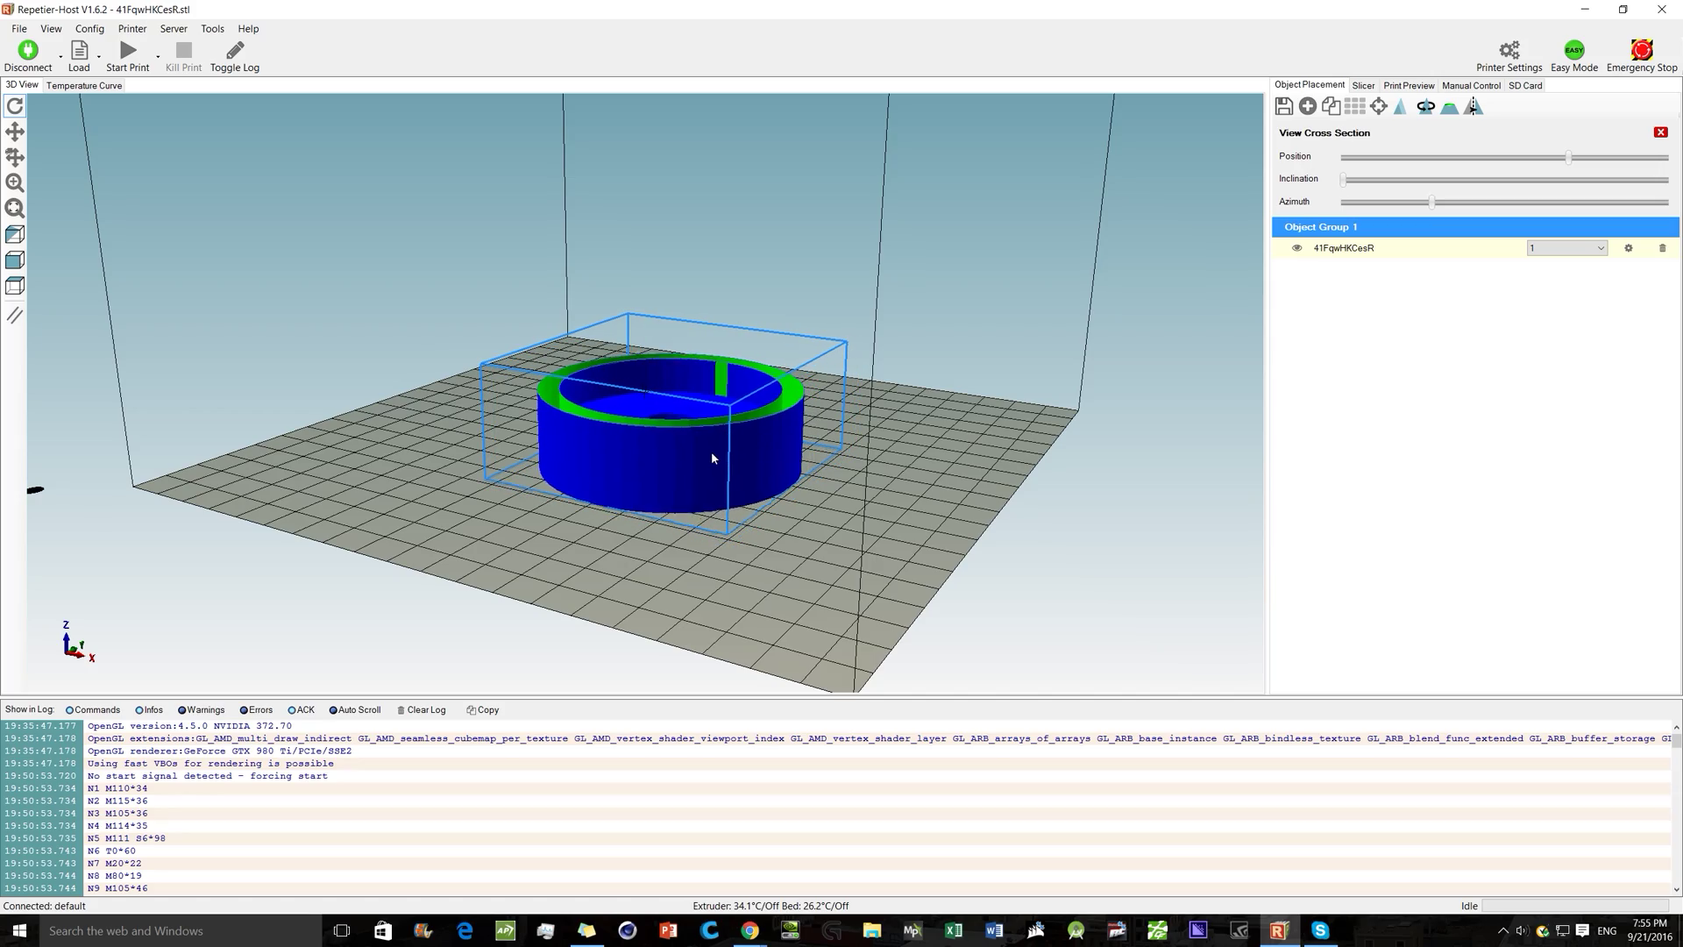
# Choose CuraEngine as the slicer and slice the model with the current print settings
pyautogui.moveTo(957, 520); pyautogui.dragTo(844, 355)
pyautogui.hotkey('ctrl', 'Tab')
pyautogui.moveTo(762, 543); pyautogui.dragTo(877, 491)
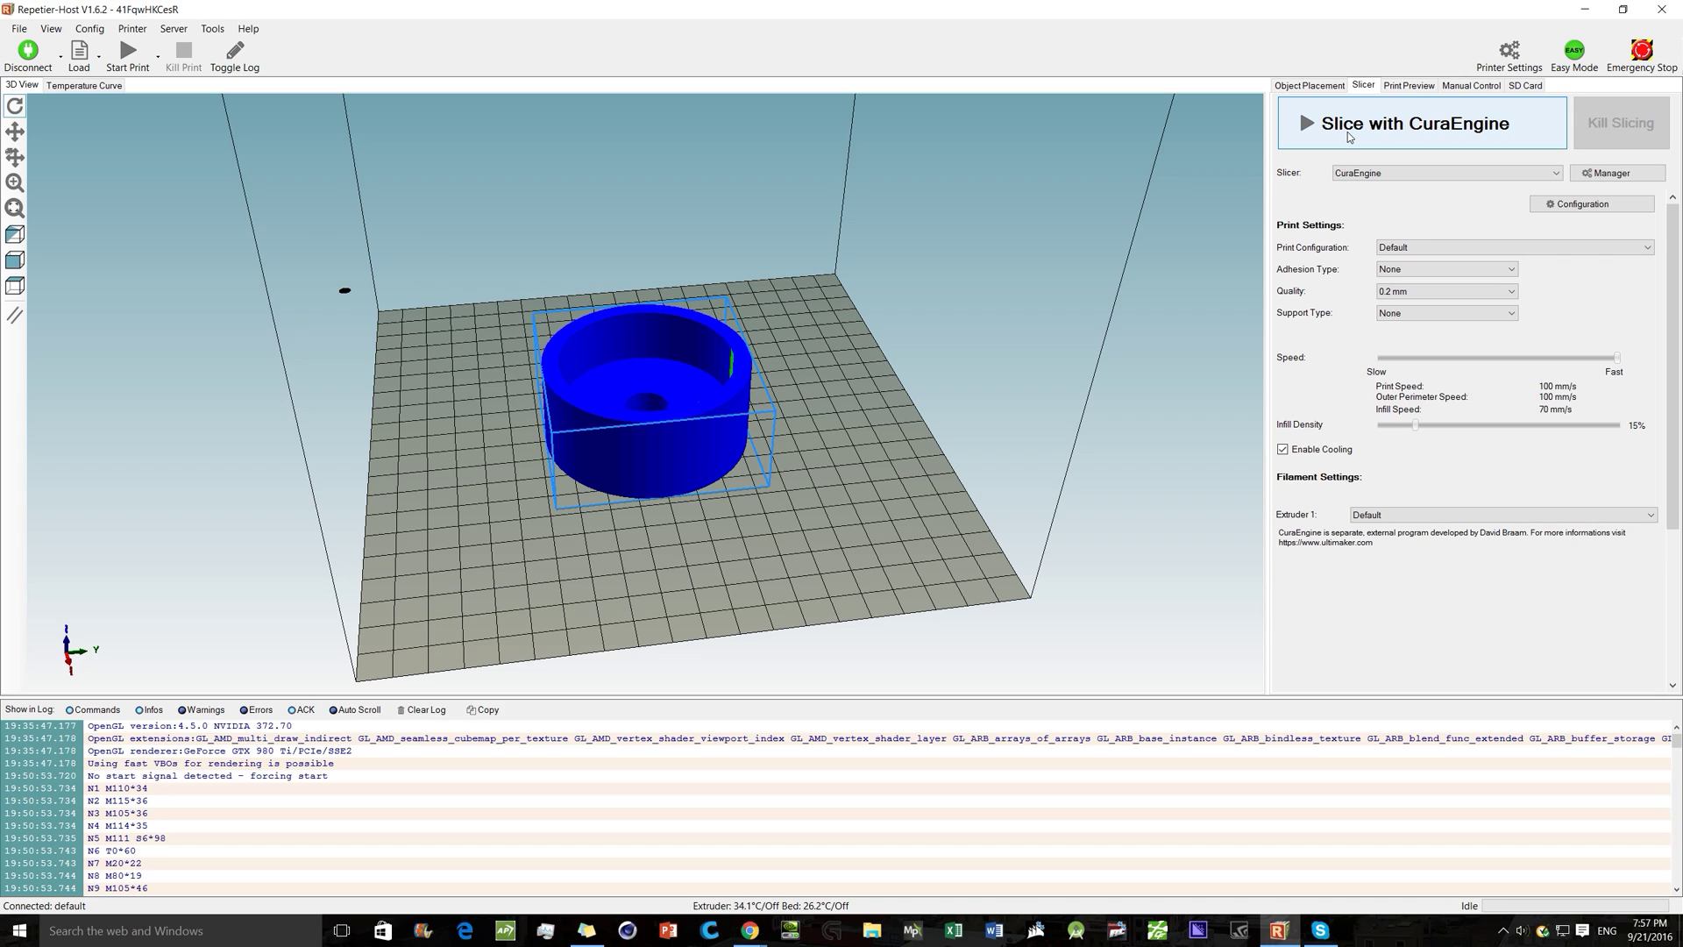
pyautogui.click(1428, 174)
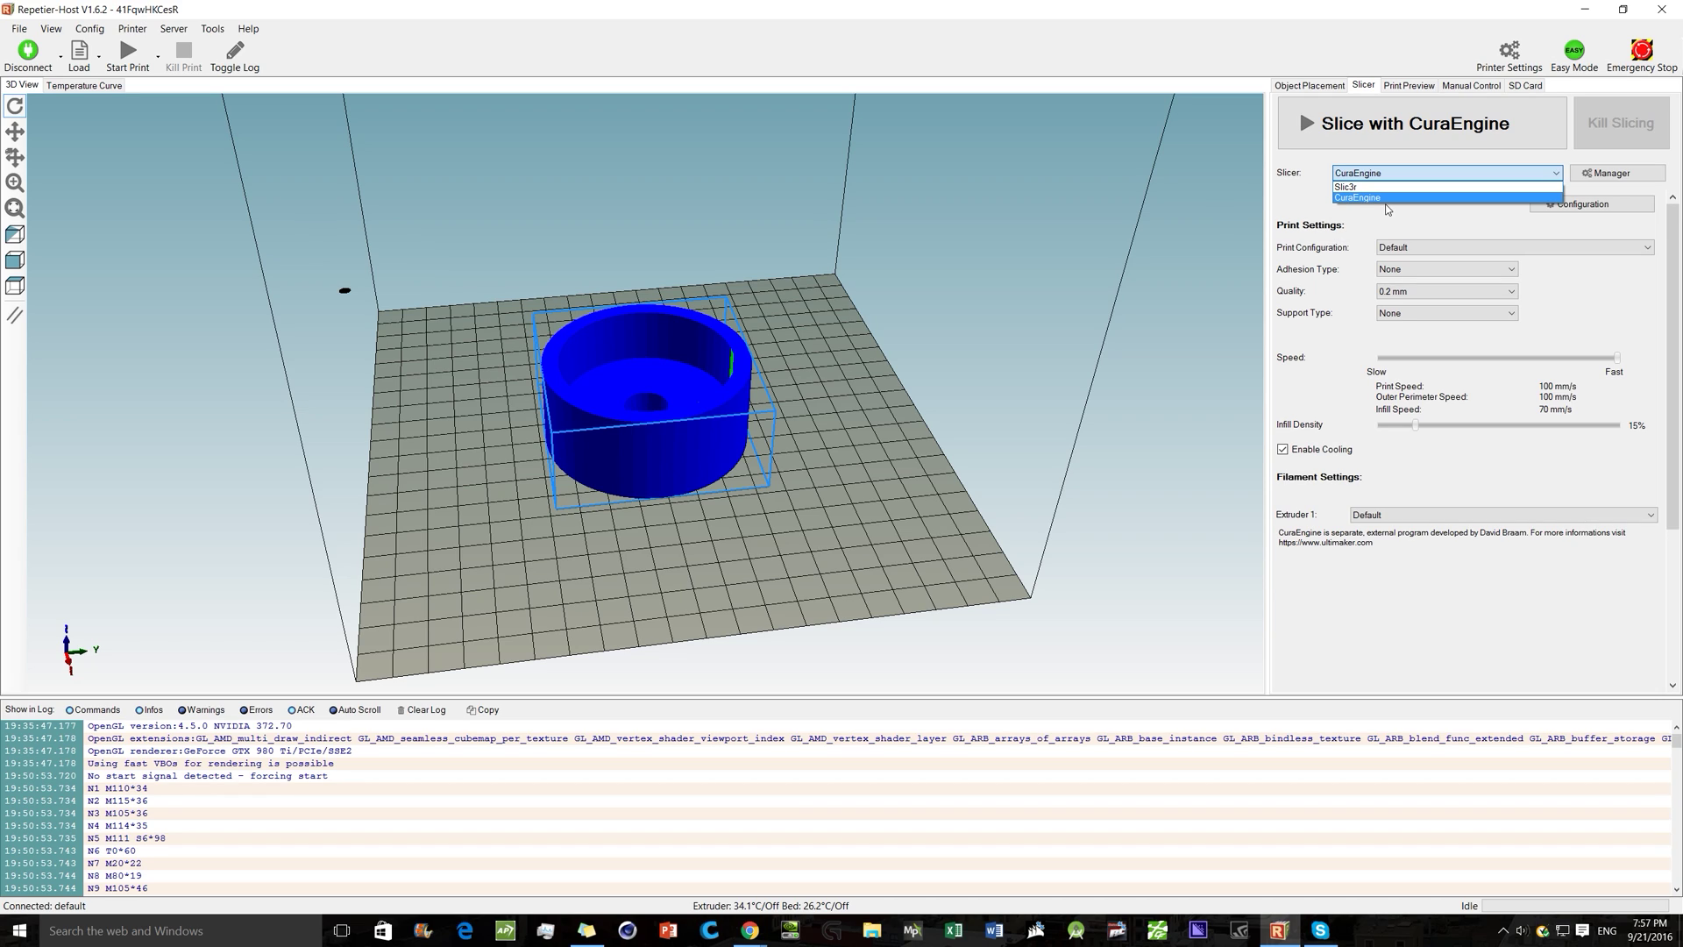
pyautogui.click(1388, 206)
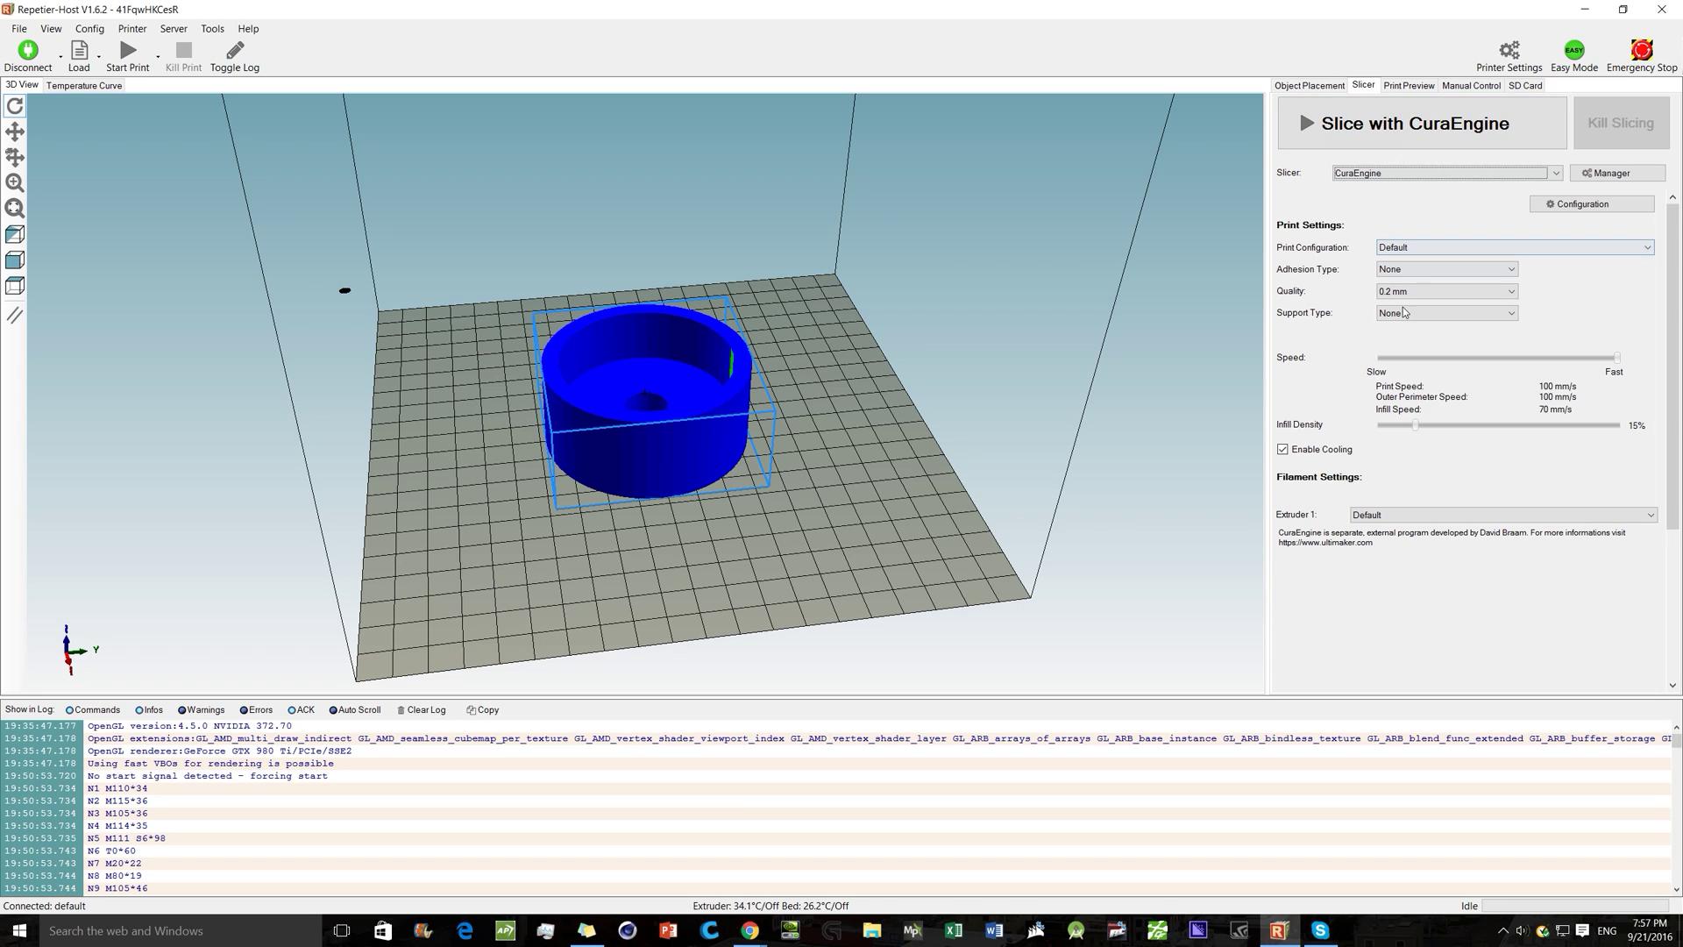
pyautogui.moveTo(1617, 358)
pyautogui.mouseDown()
pyautogui.moveTo(1429, 358)
pyautogui.moveTo(1618, 358)
pyautogui.mouseUp()
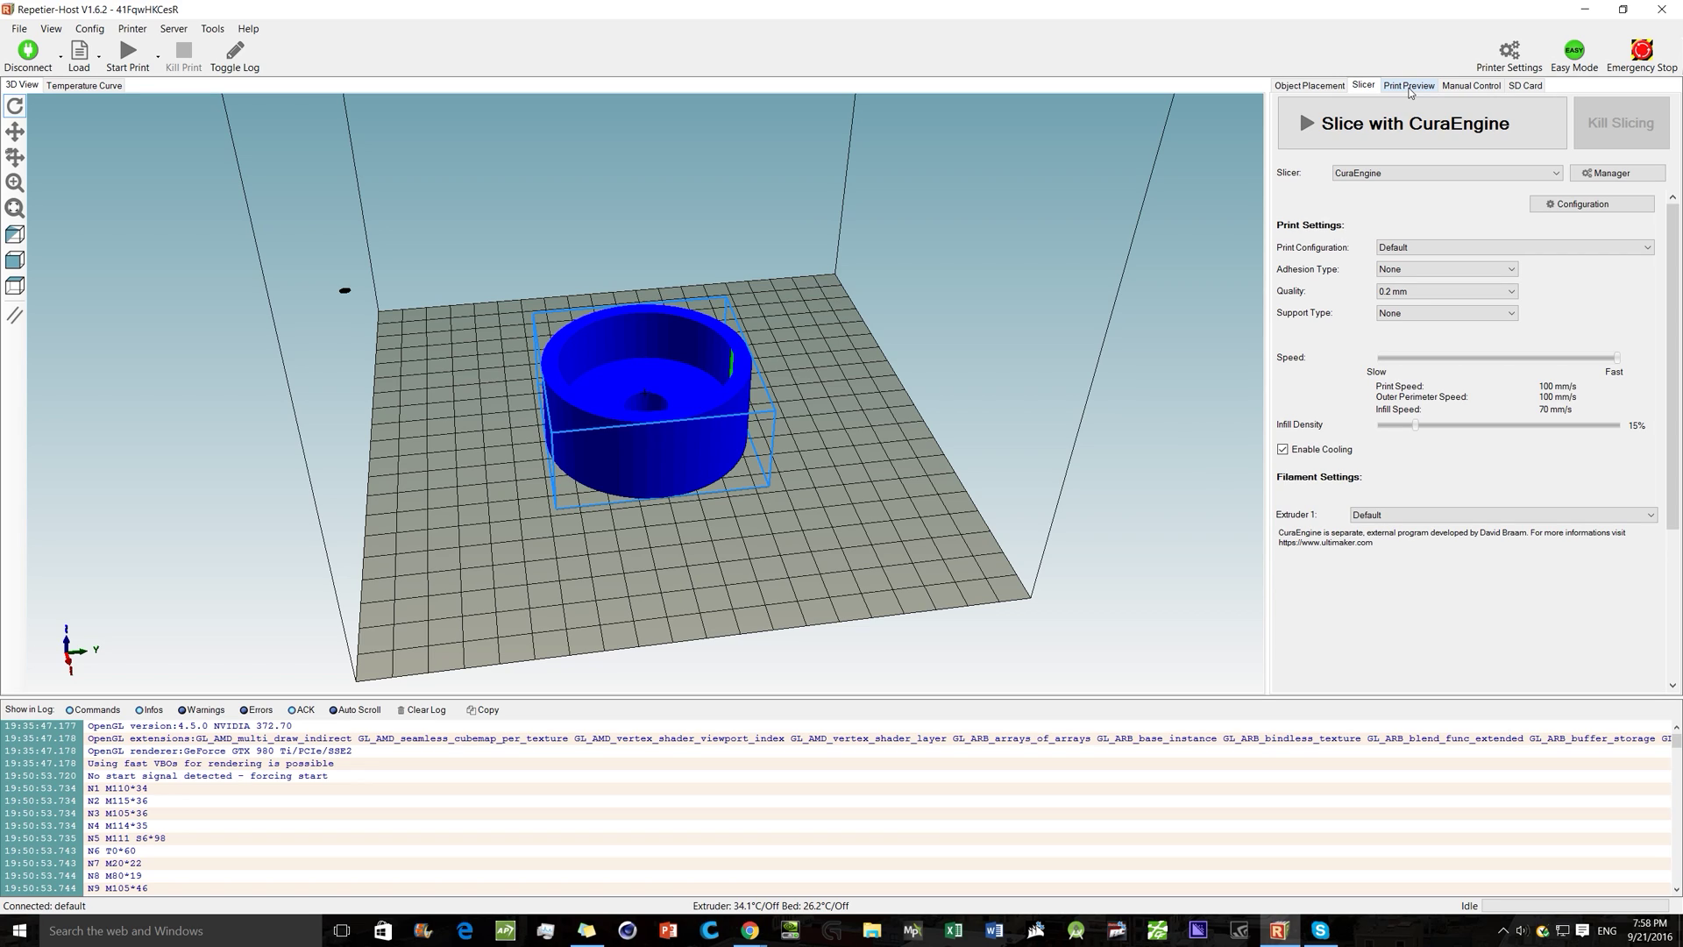
pyautogui.click(1395, 149)
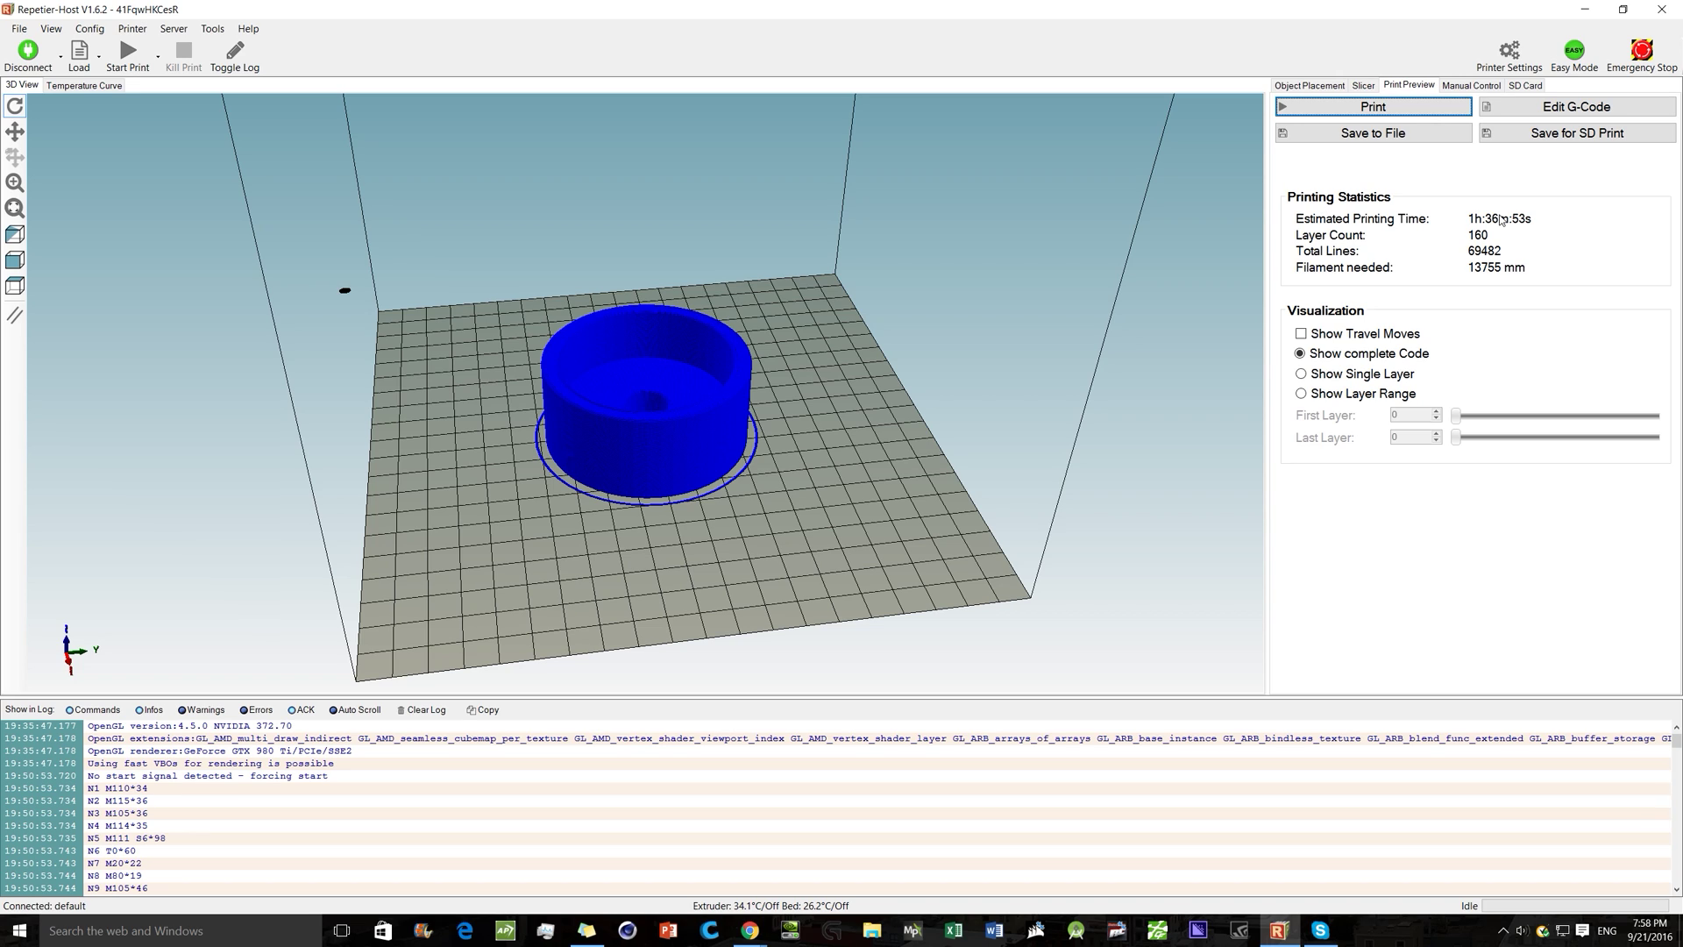
# Turn on heating for the bed at 70 °C and for extruder 1 at 200 °C
pyautogui.click(1495, 88)
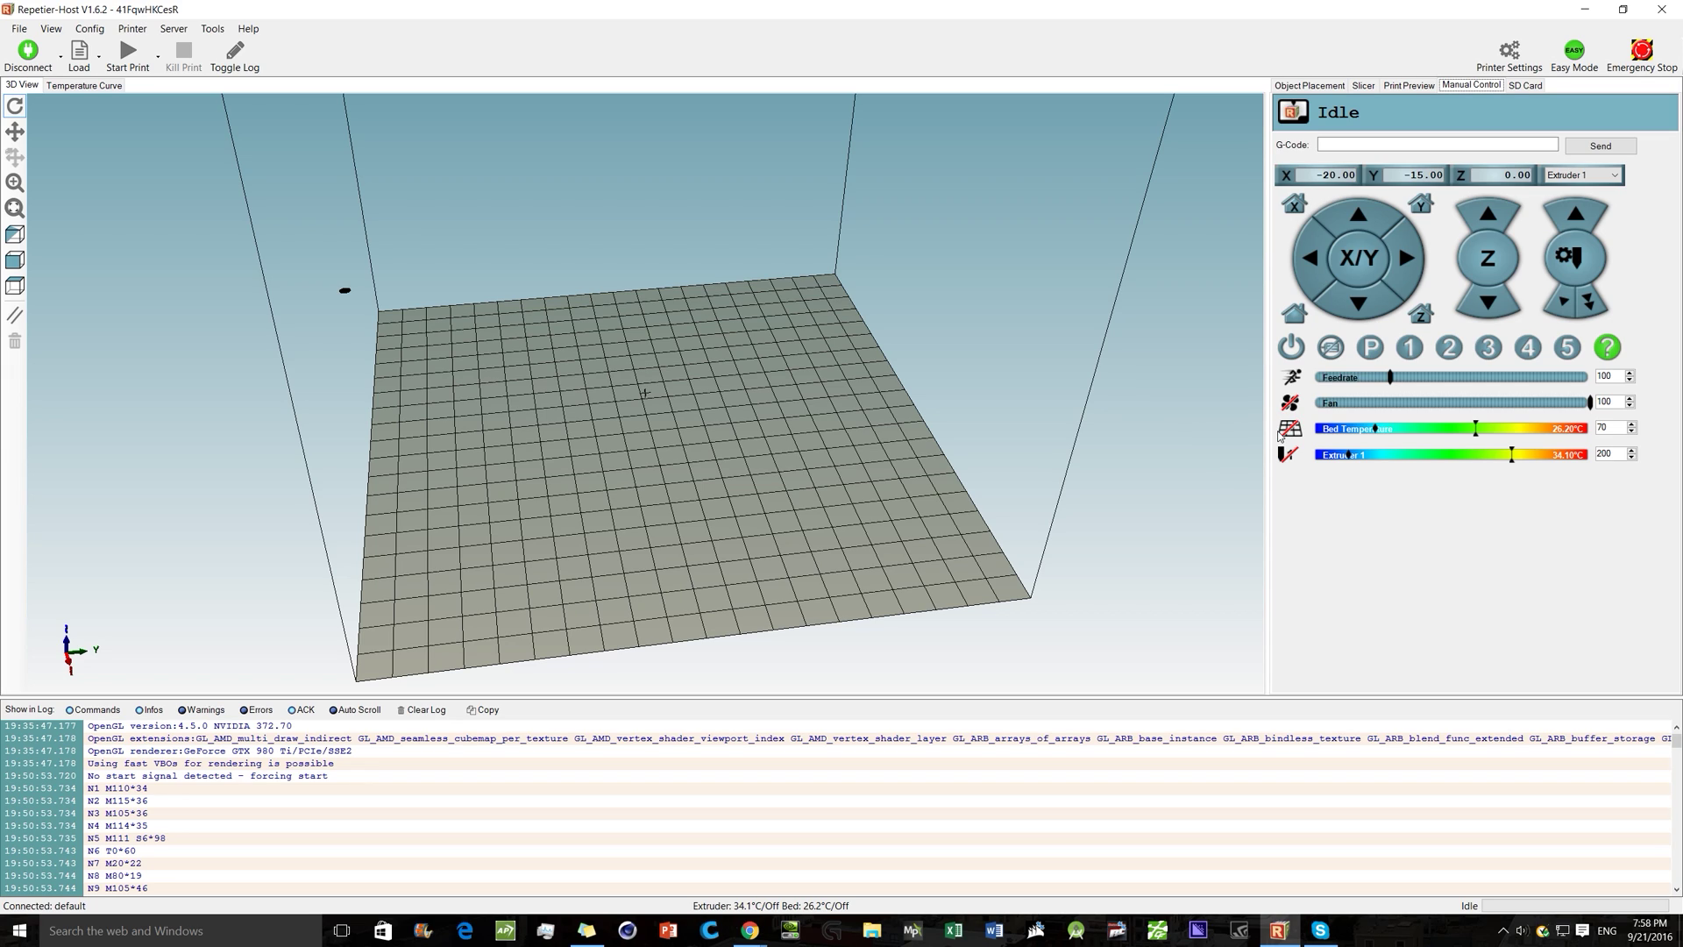
pyautogui.moveTo(1296, 435)
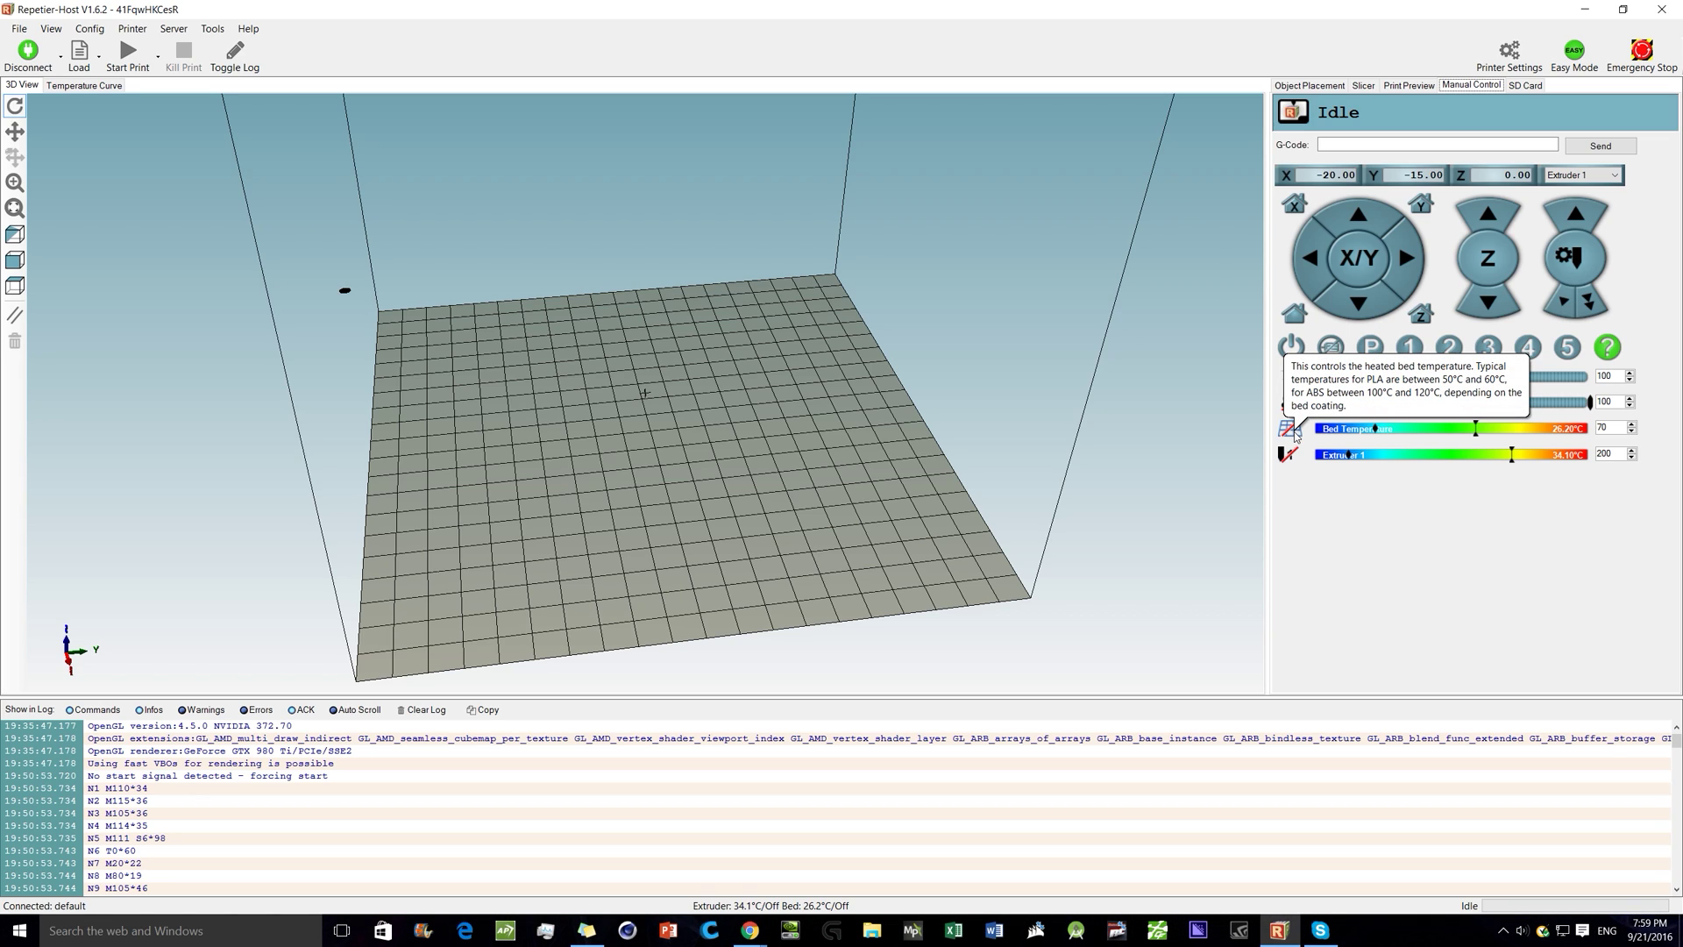
pyautogui.click(1294, 430)
pyautogui.click(1288, 457)
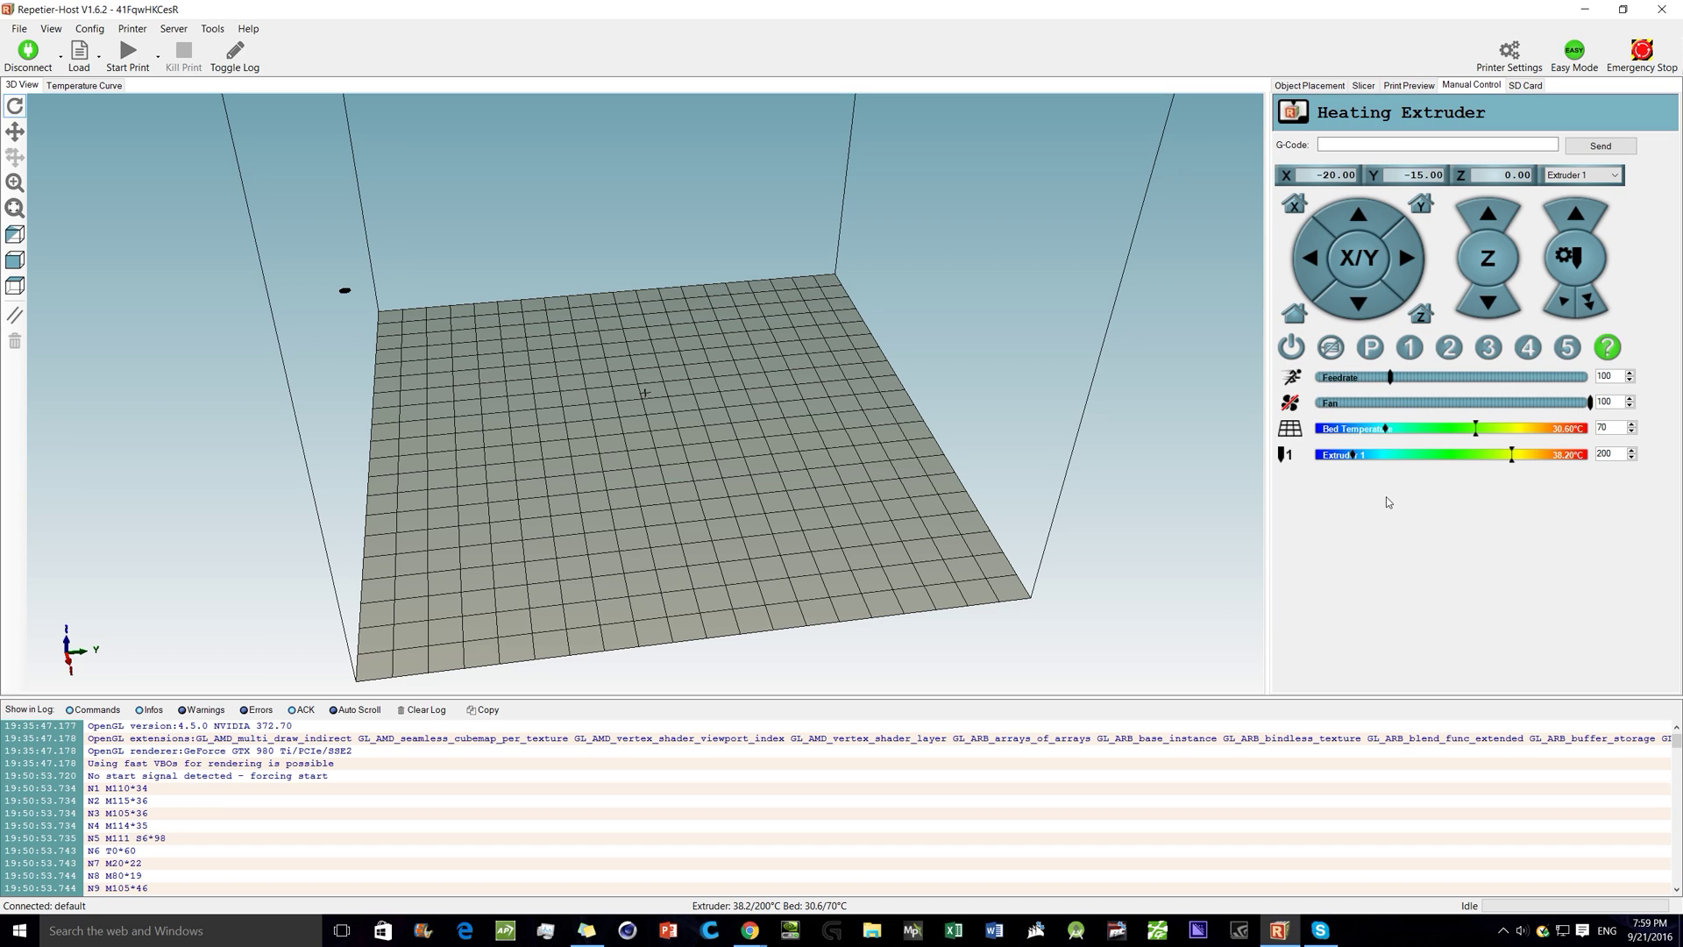
# Start printing the sliced model, and return to its object placement settings
pyautogui.click(1394, 87)
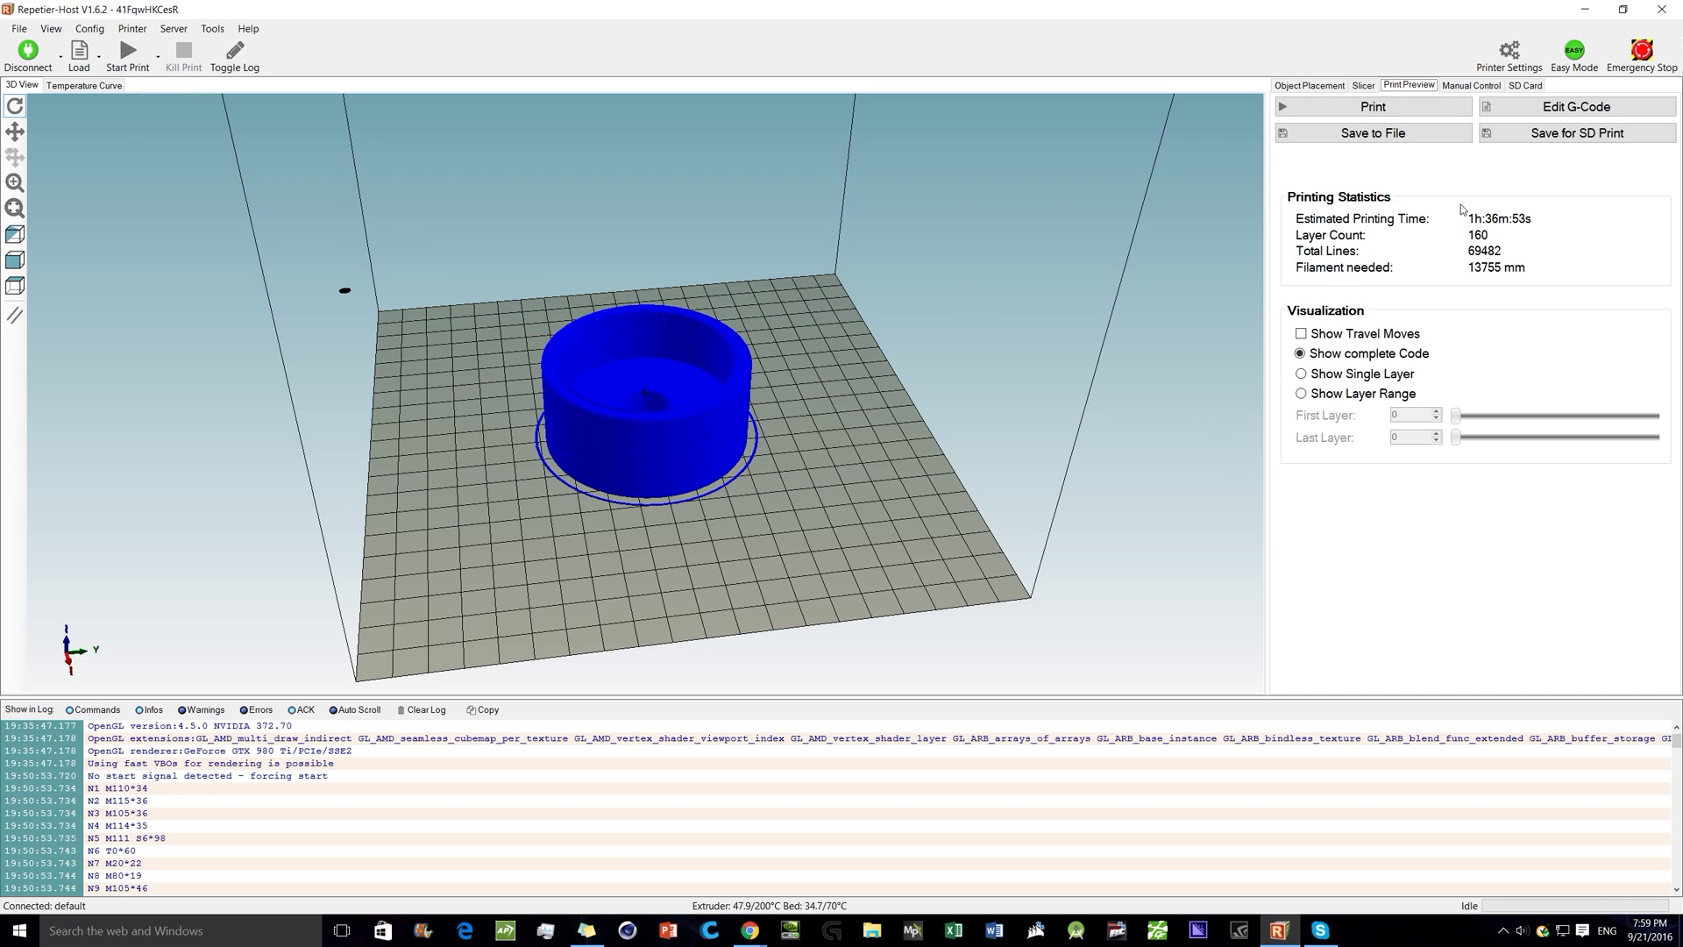
pyautogui.click(1473, 85)
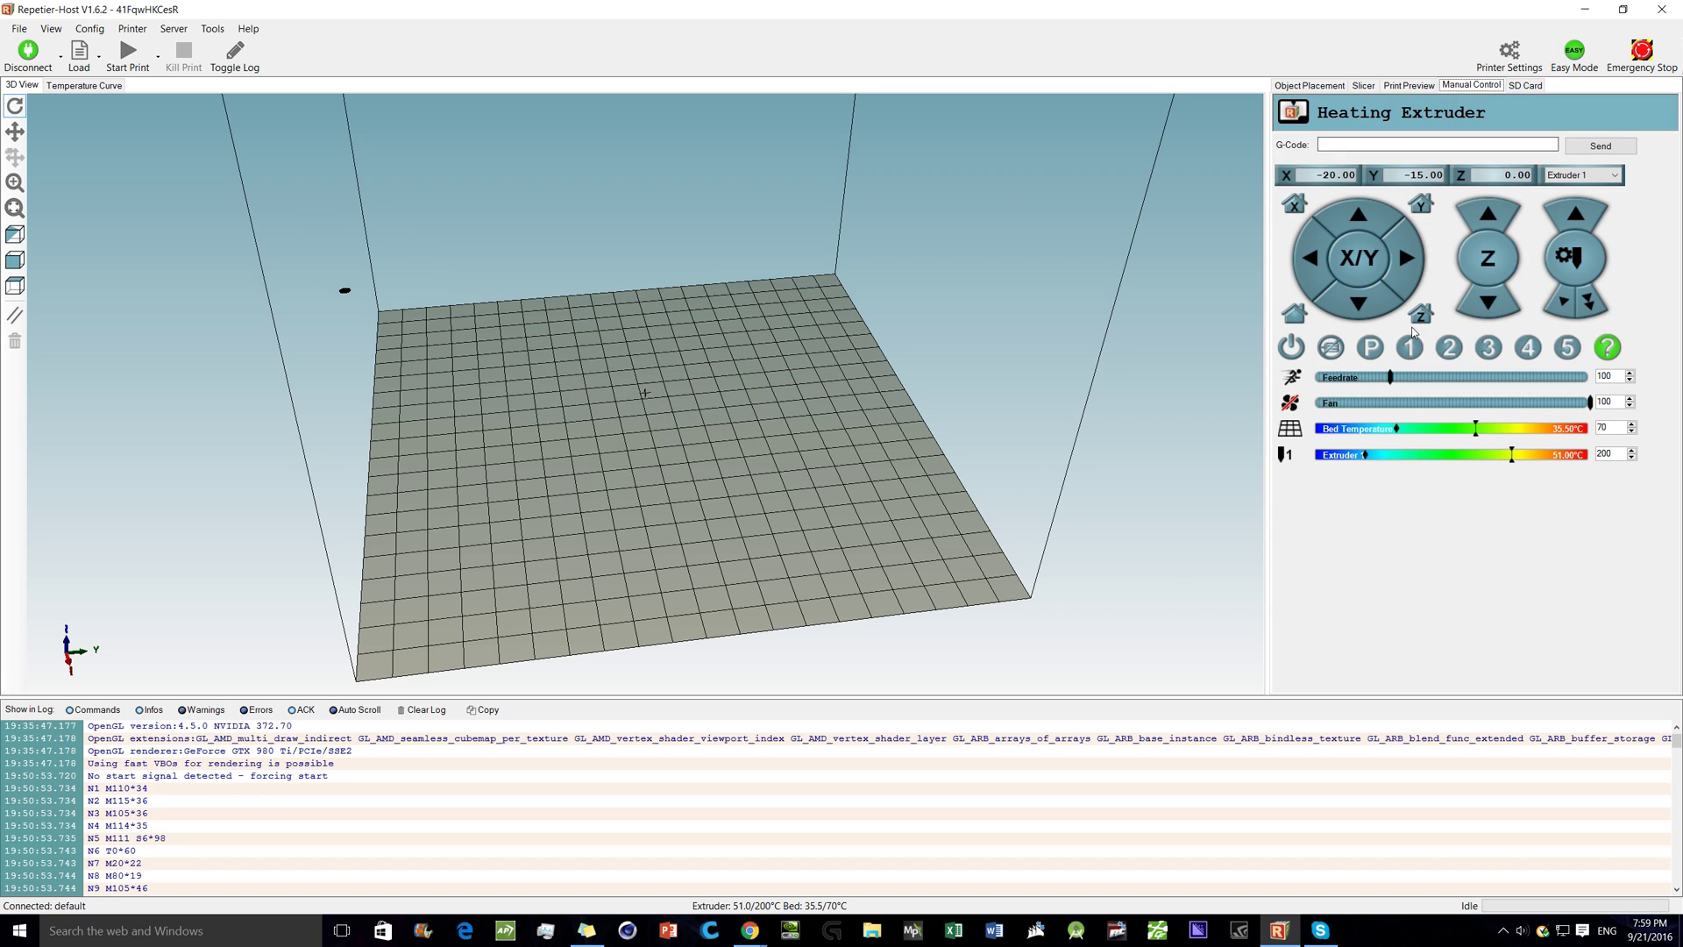
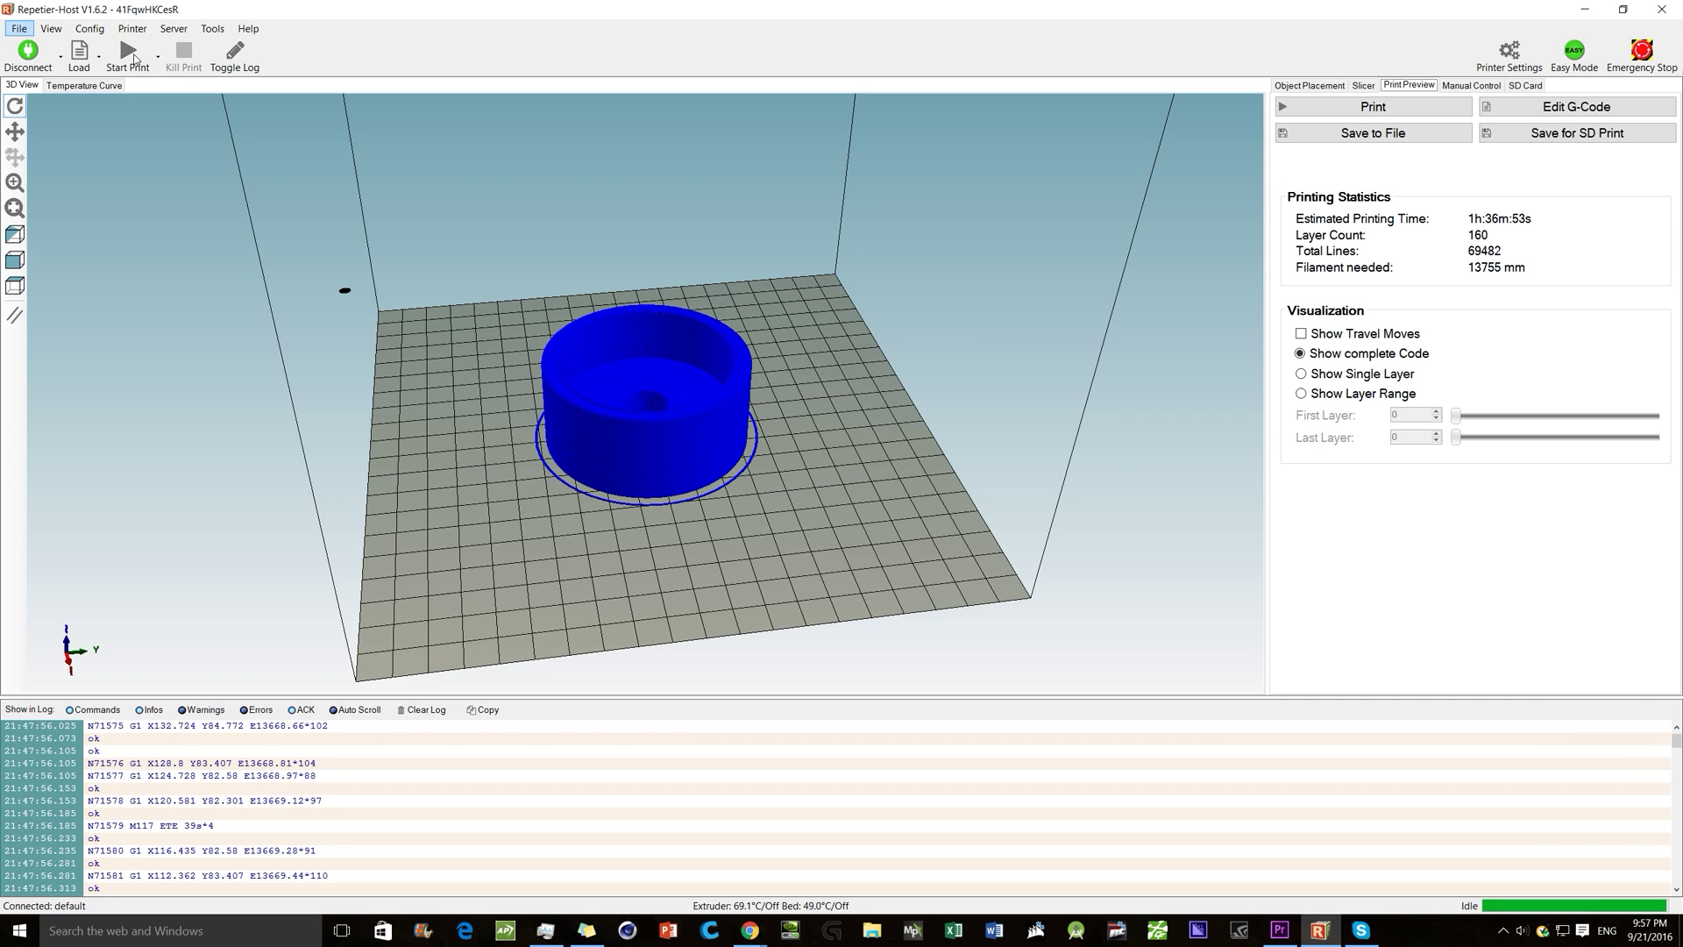
pyautogui.click(128, 54)
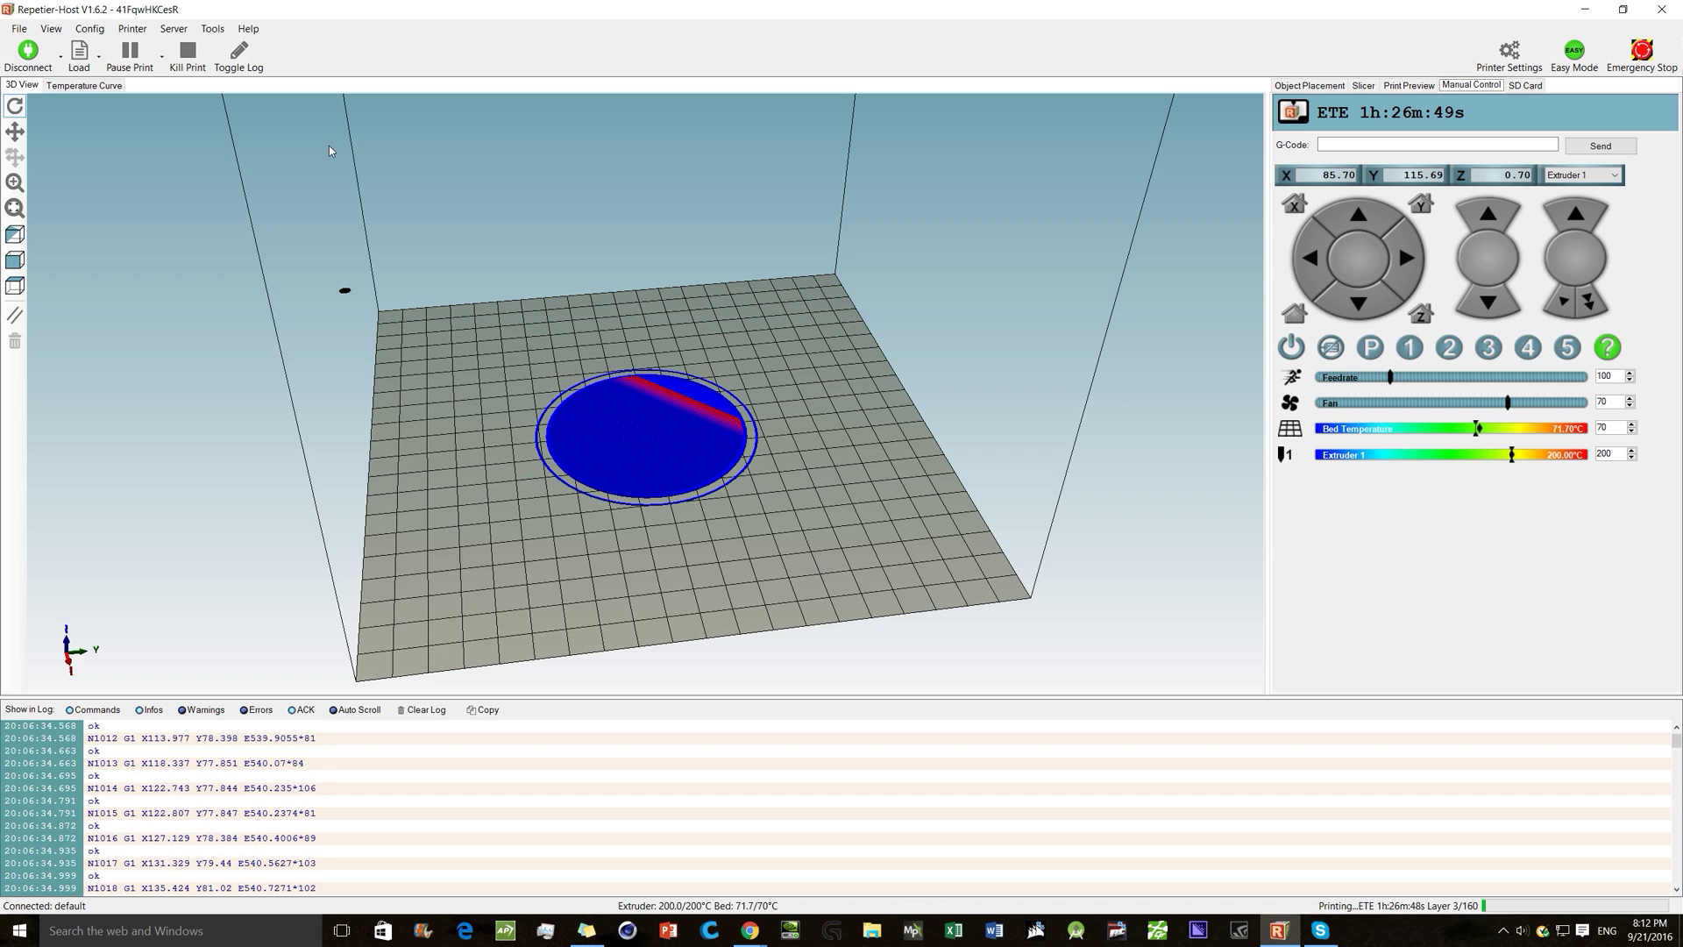
pyautogui.click(1364, 85)
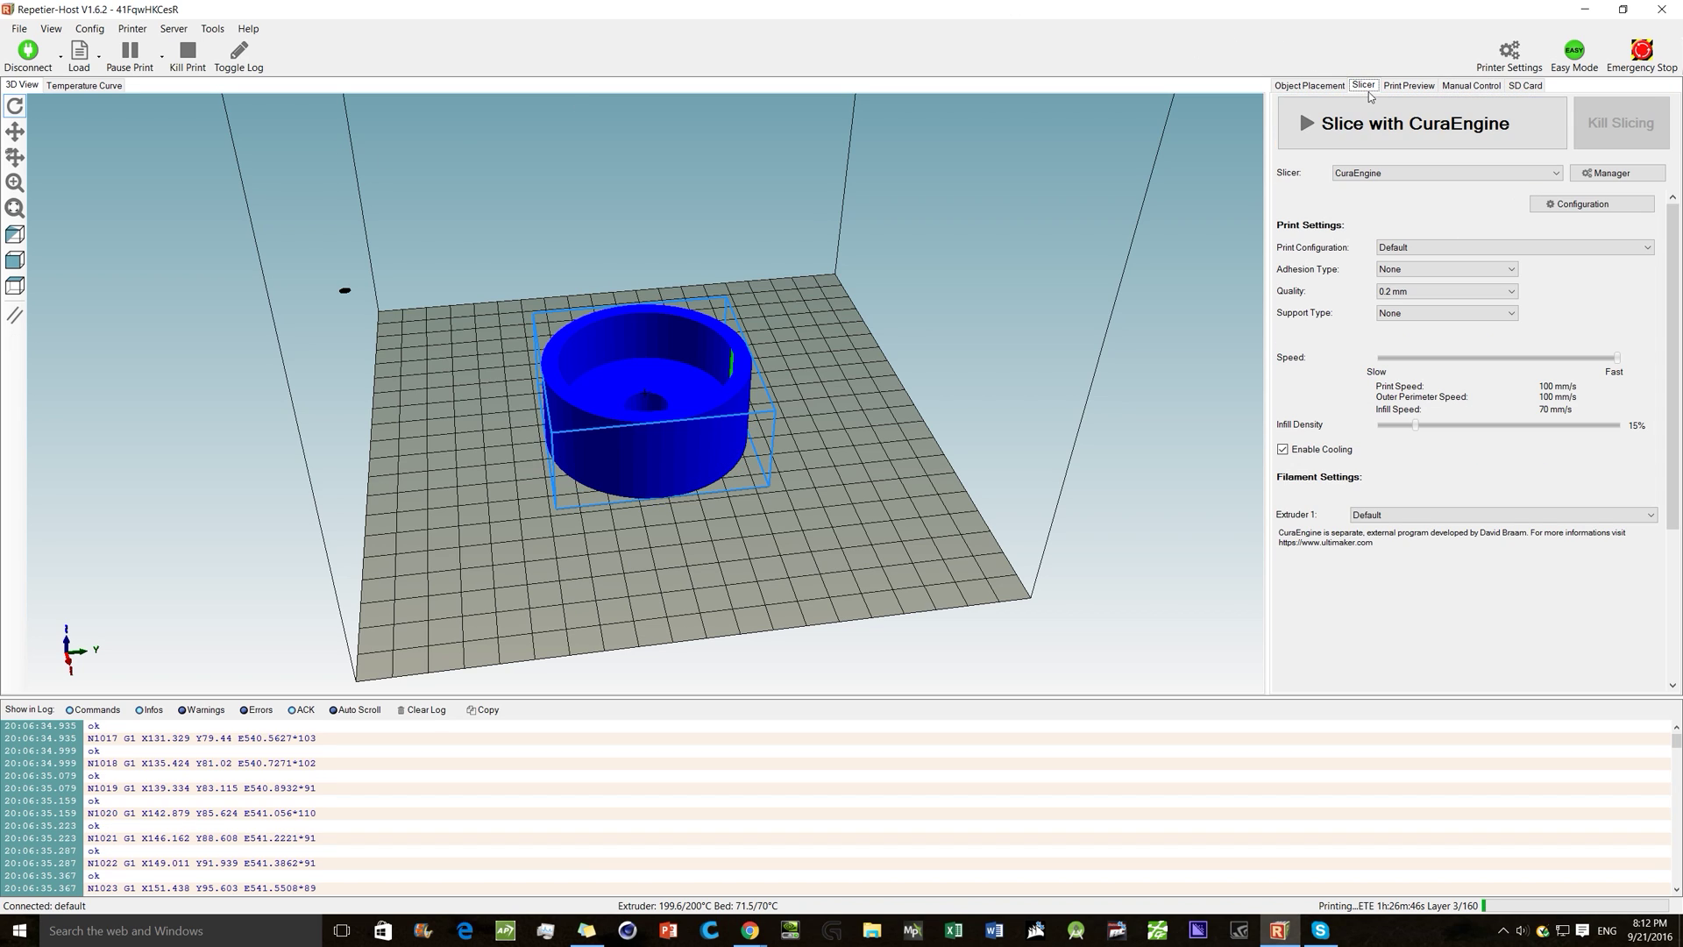
pyautogui.click(1308, 85)
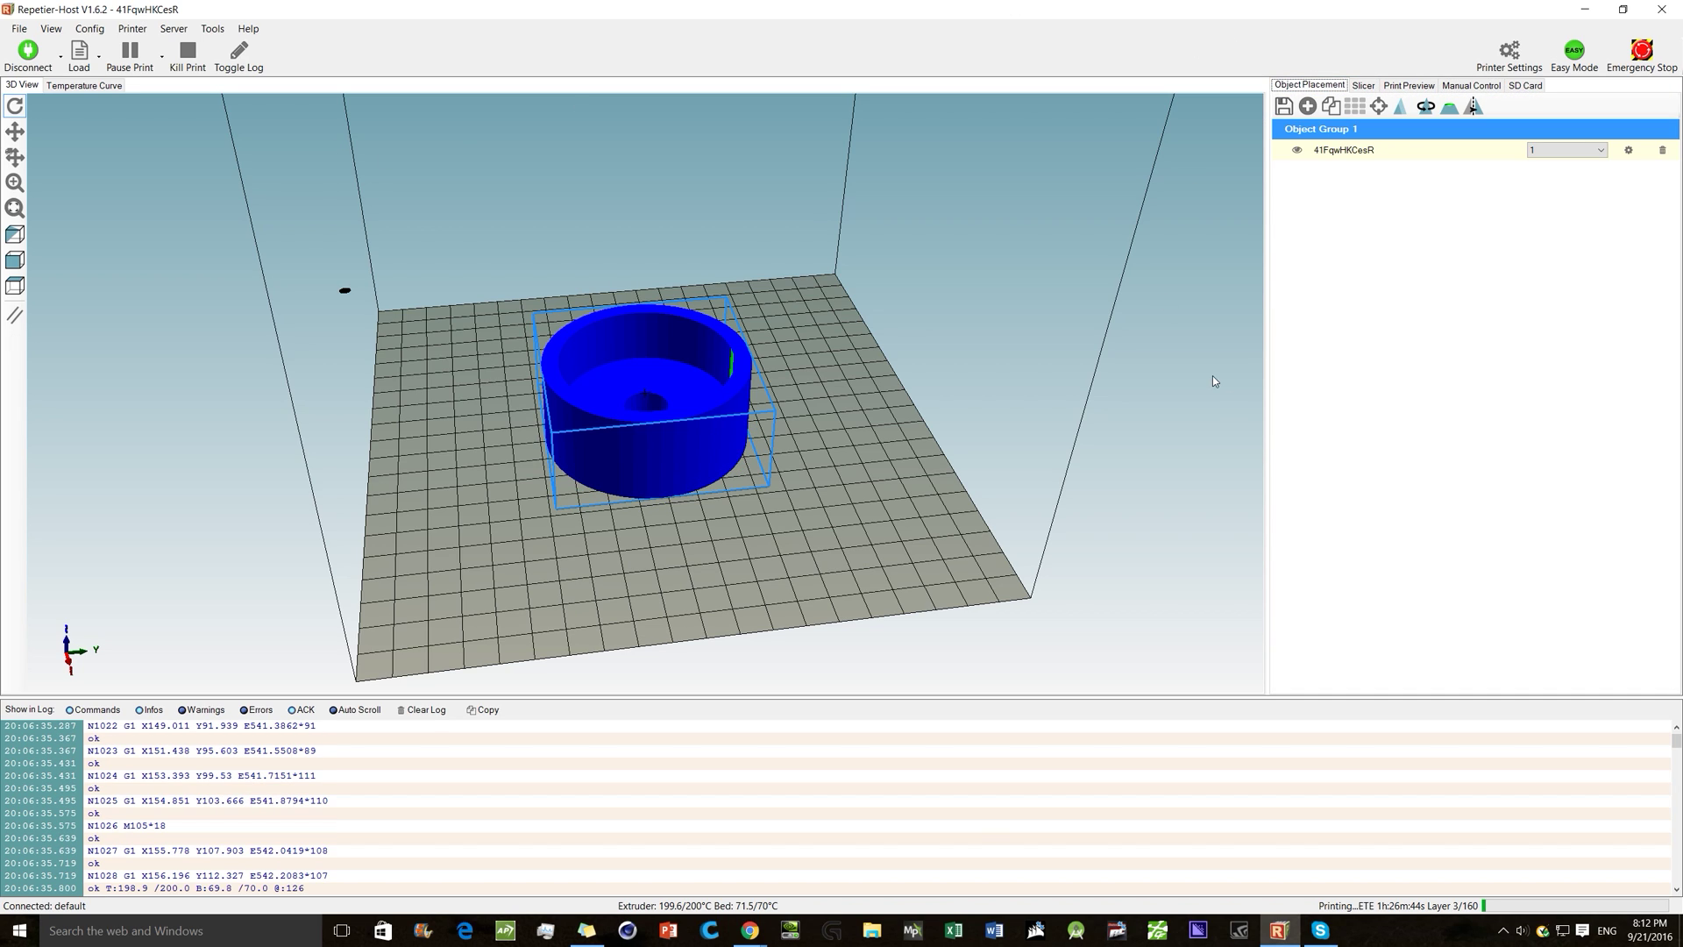